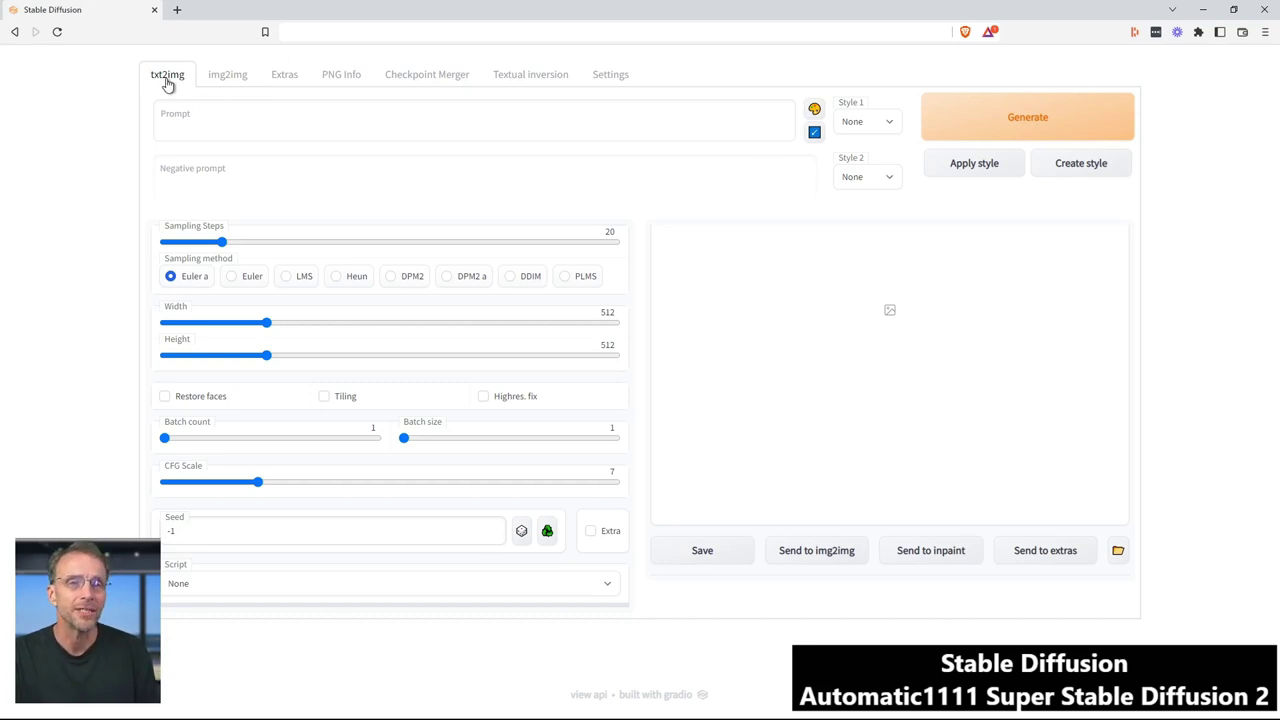
click(212, 119)
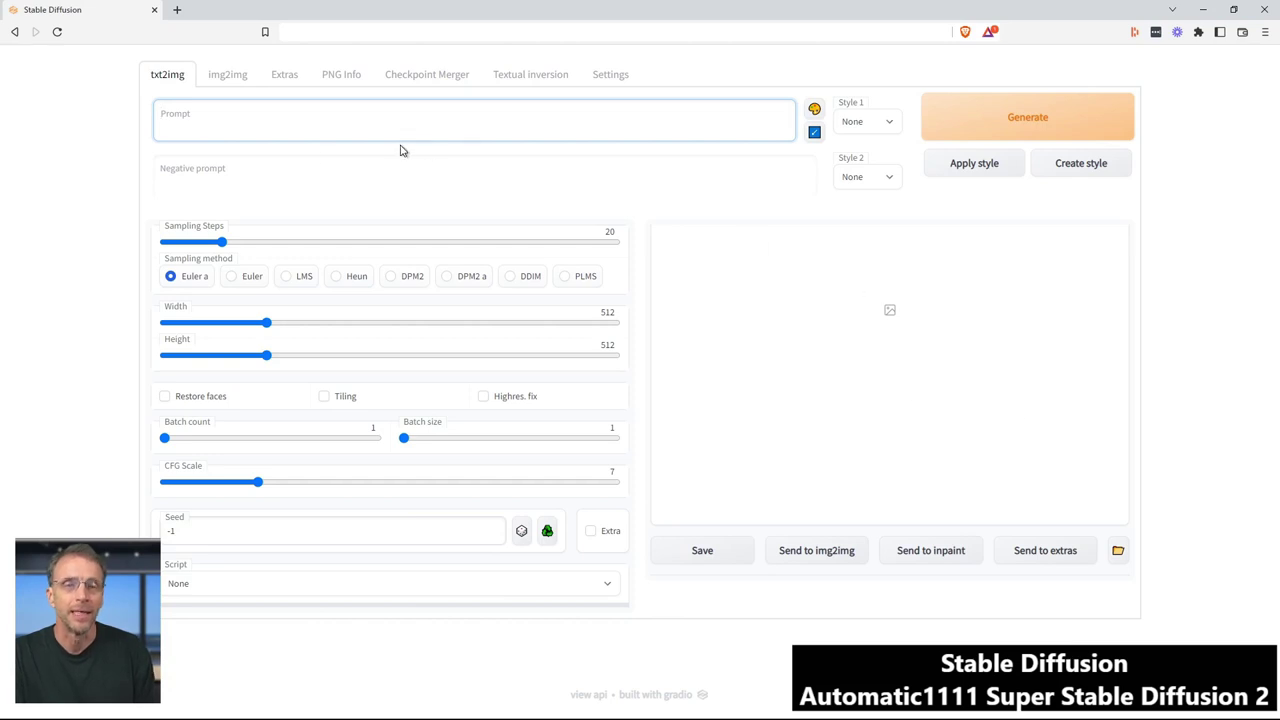
click(252, 178)
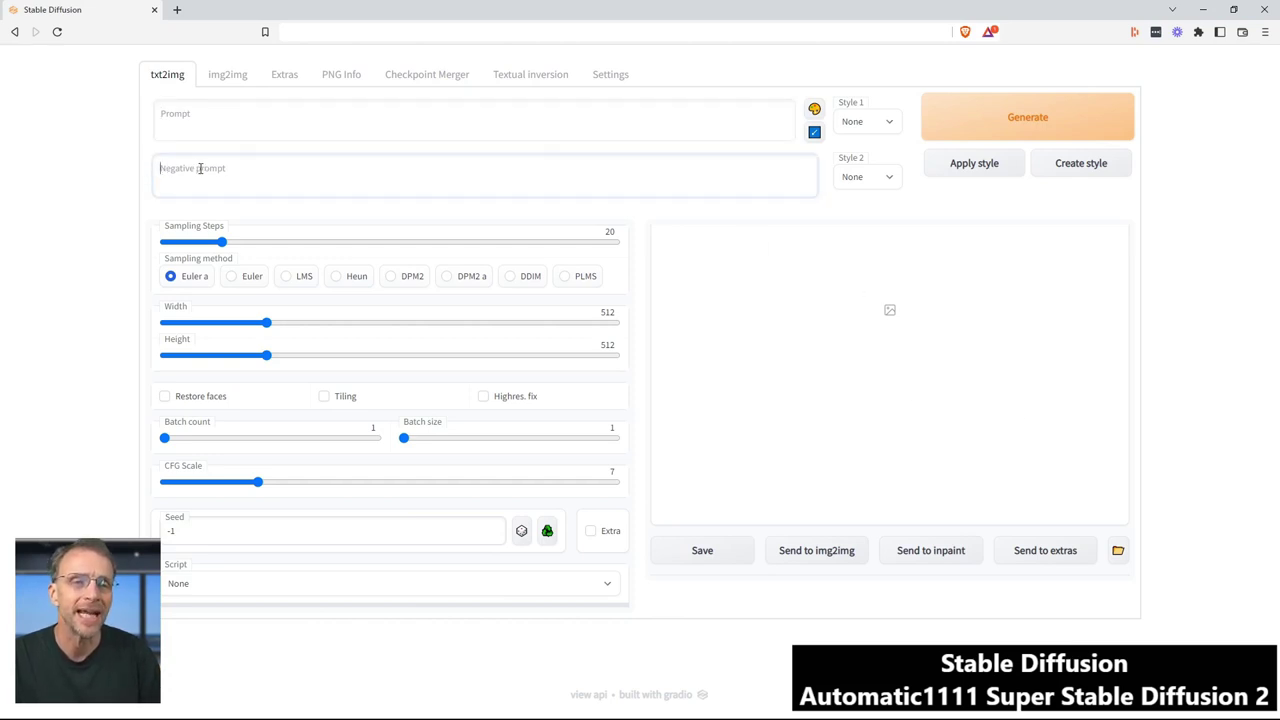
click(209, 124)
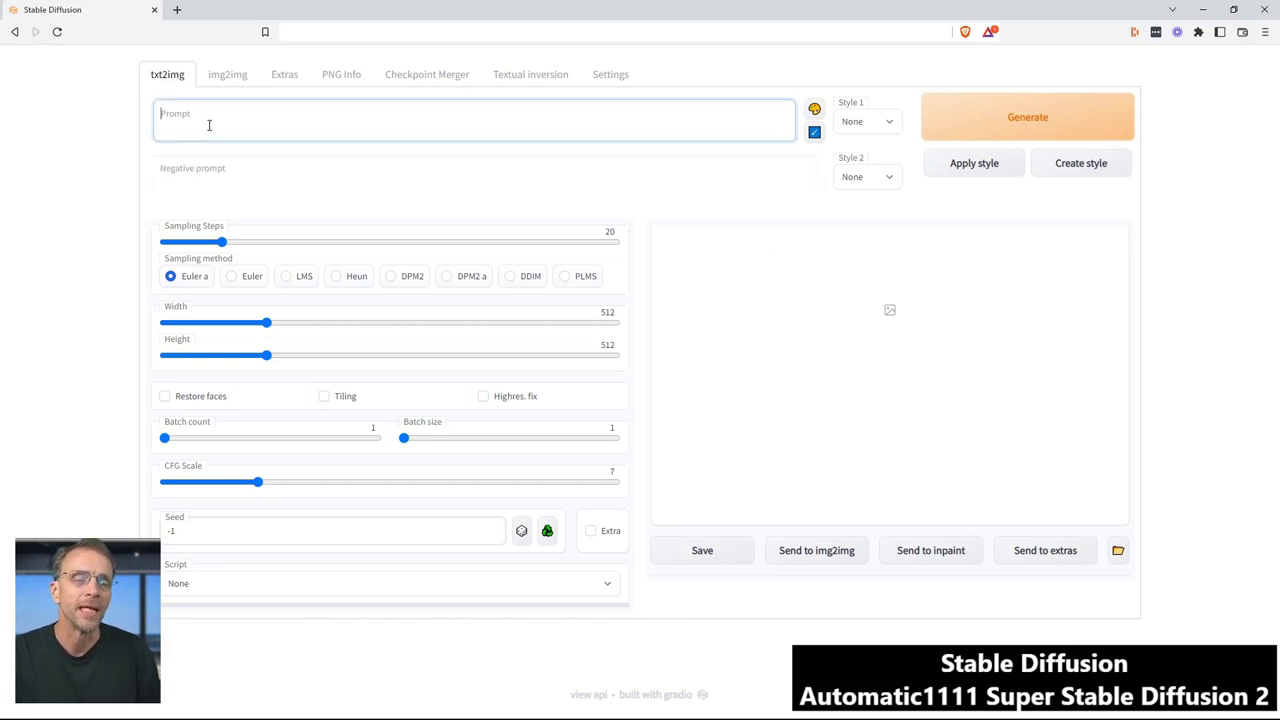
click(222, 178)
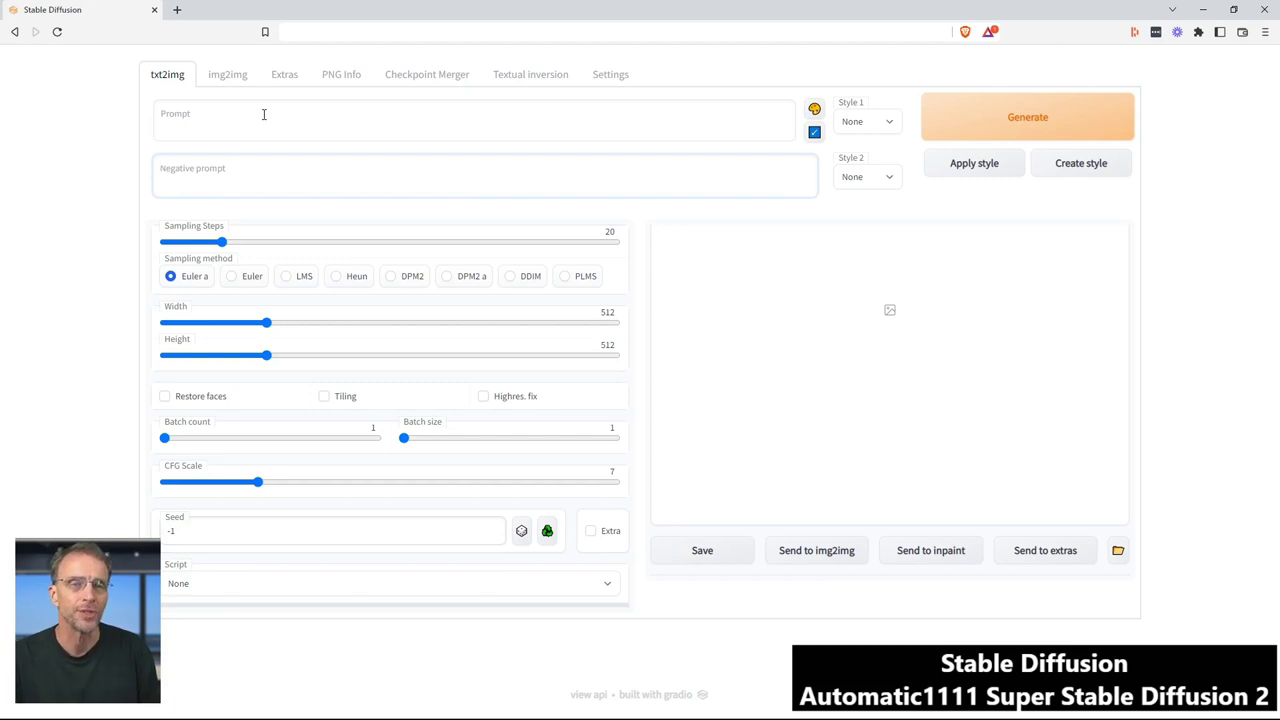
Enter "children playing in the yard" as the prompt and "shoes" as the negative prompt.
click(264, 114)
text(c)
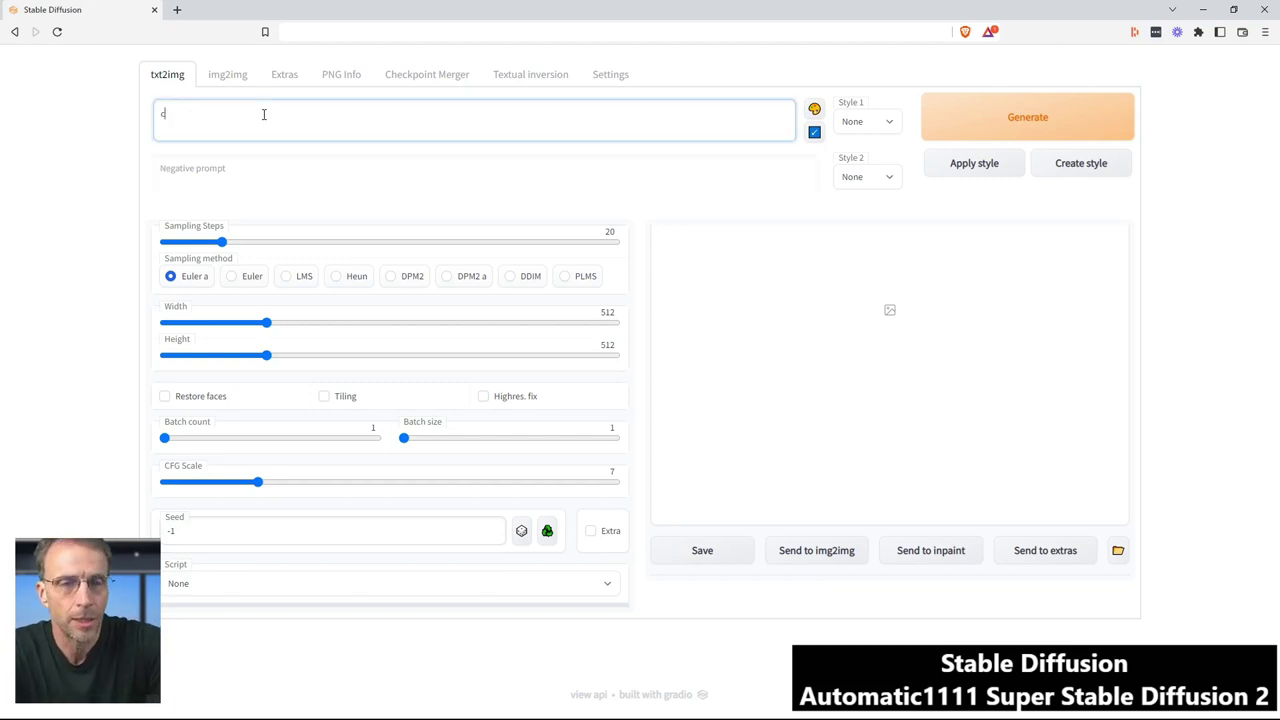
text(hi)
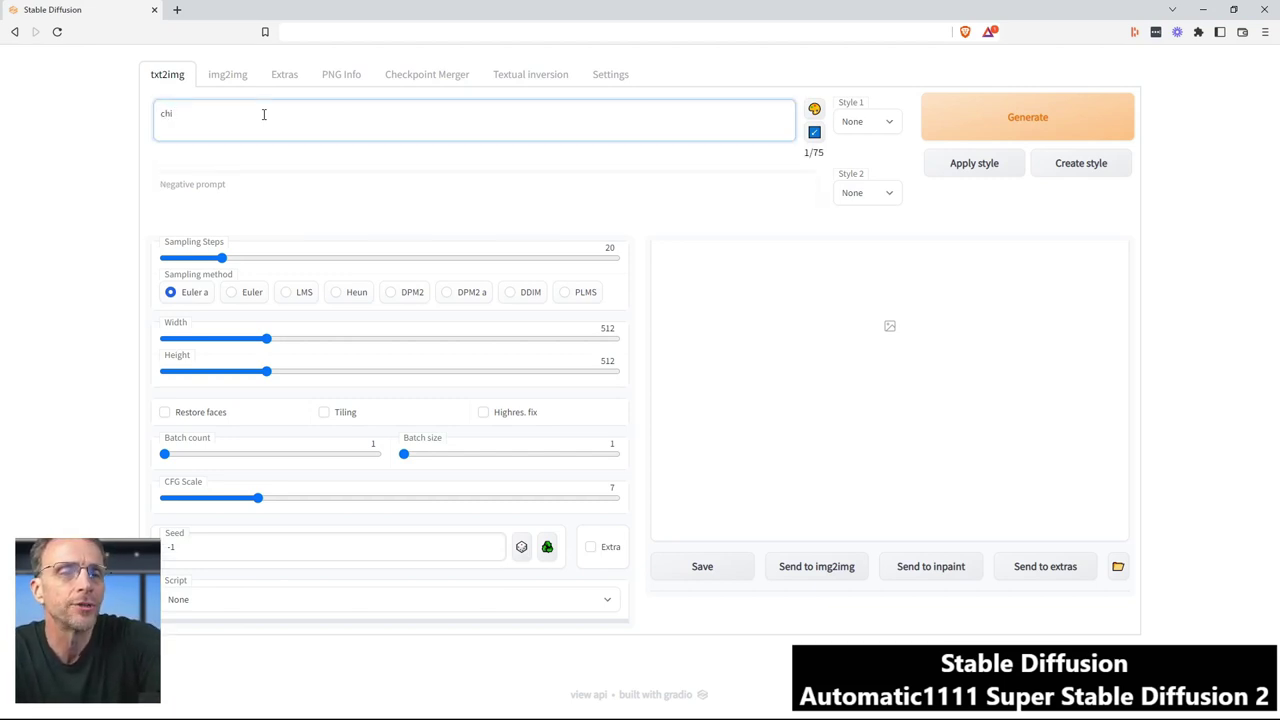
text(ld)
key(BackSpace)
text(ldren)
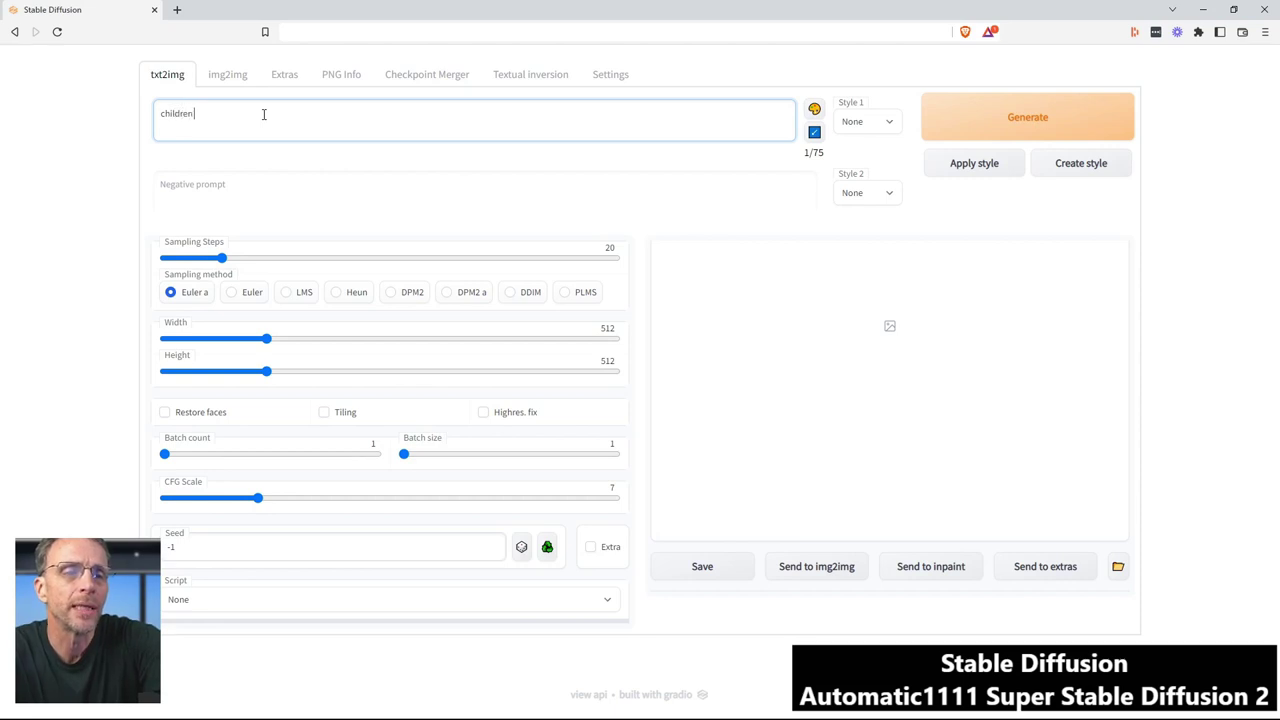
text( playign)
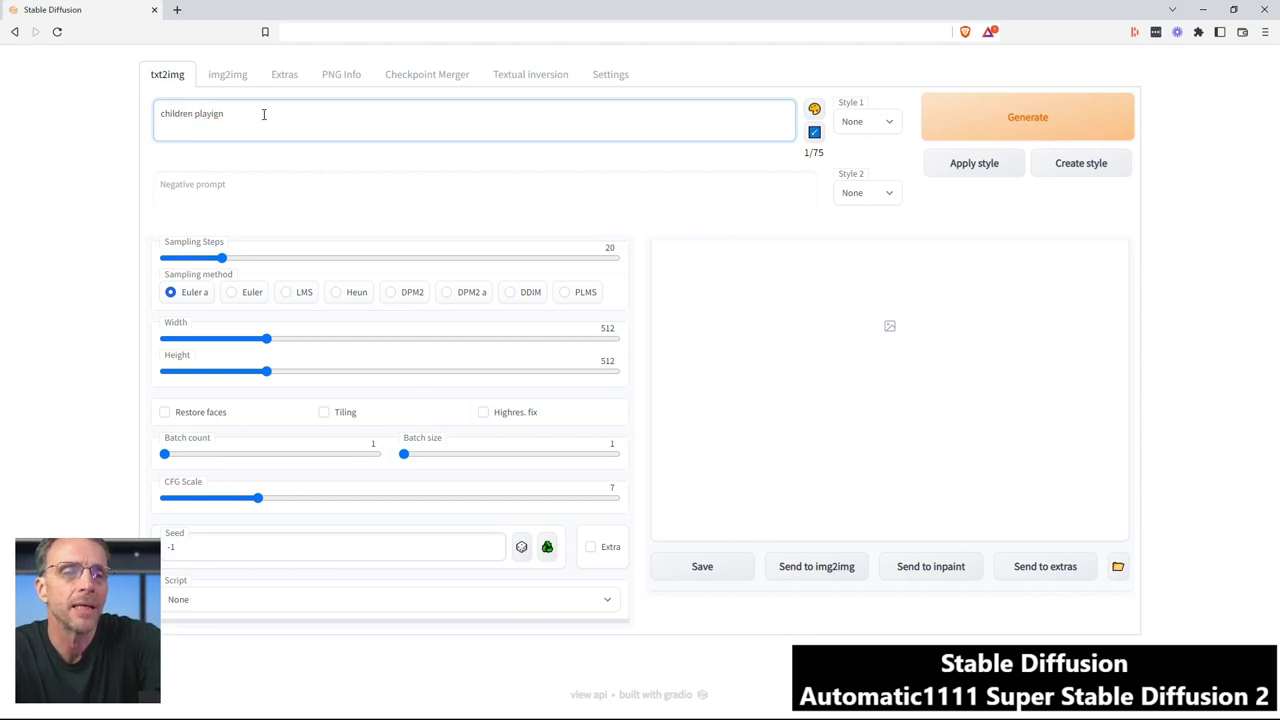
key(BackSpace)
key(BackSpace)
text(ng in the yea)
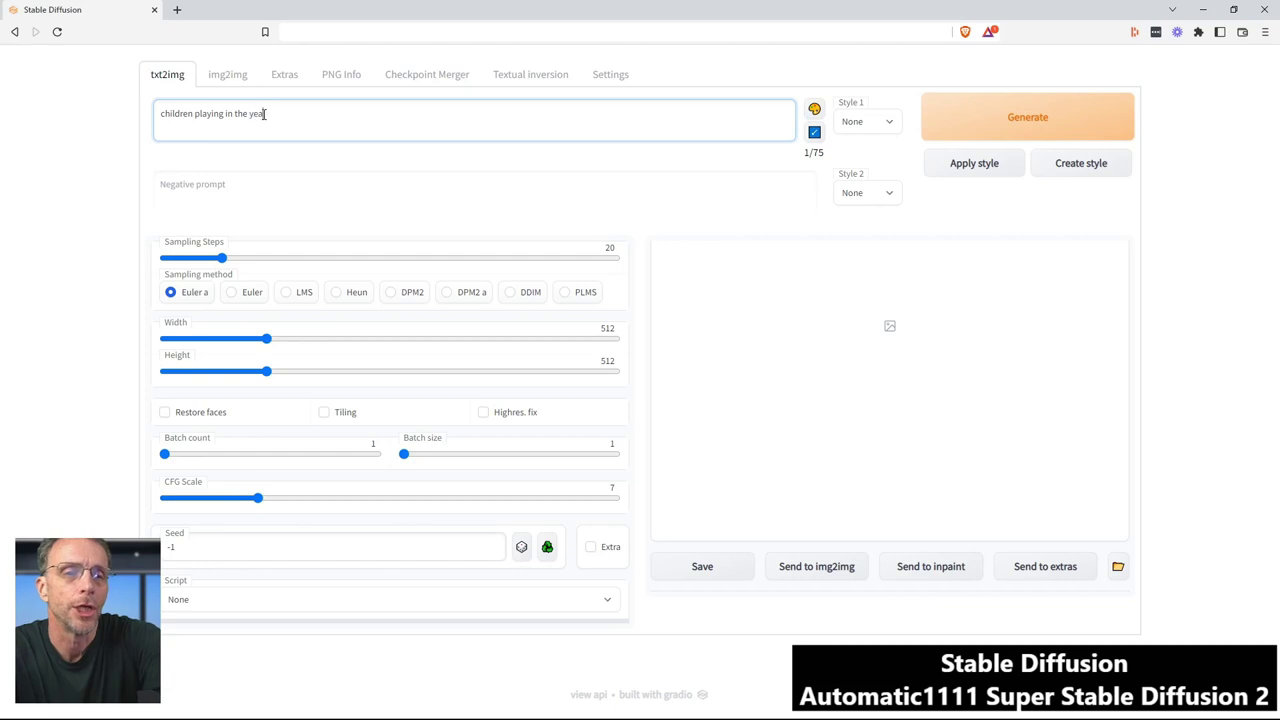
key(BackSpace)
key(BackSpace)
text(ard)
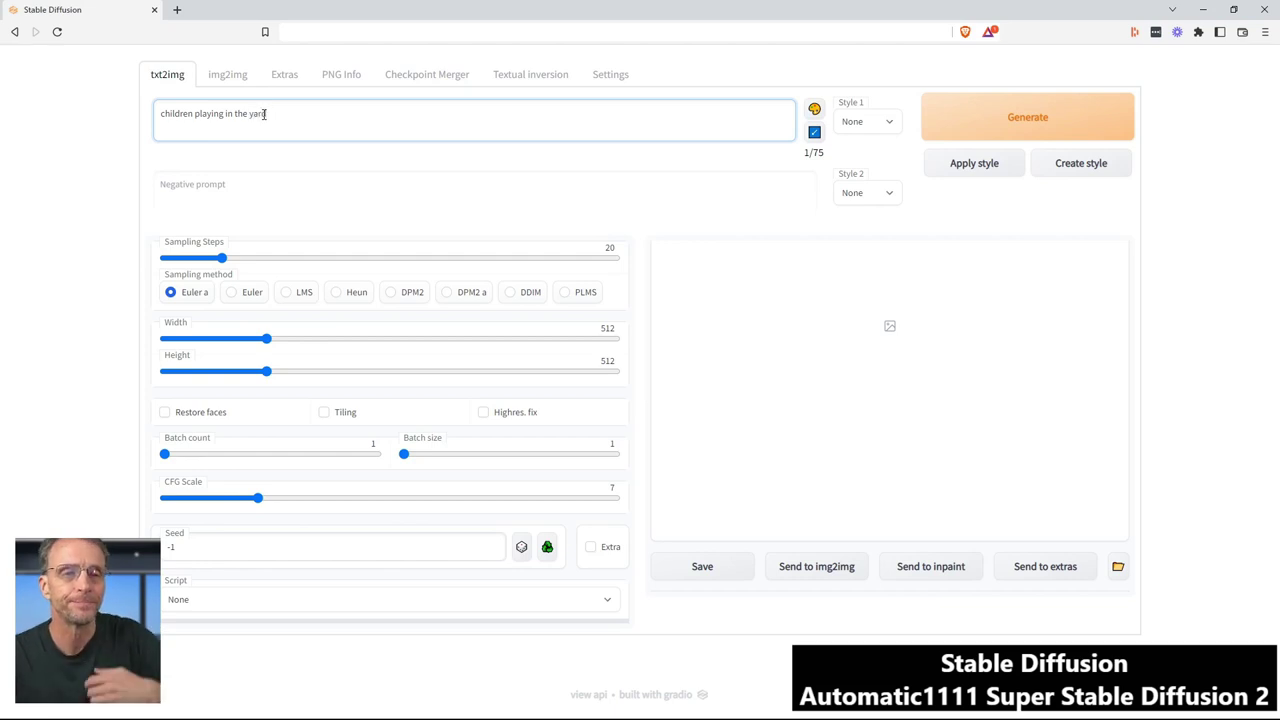
click(243, 198)
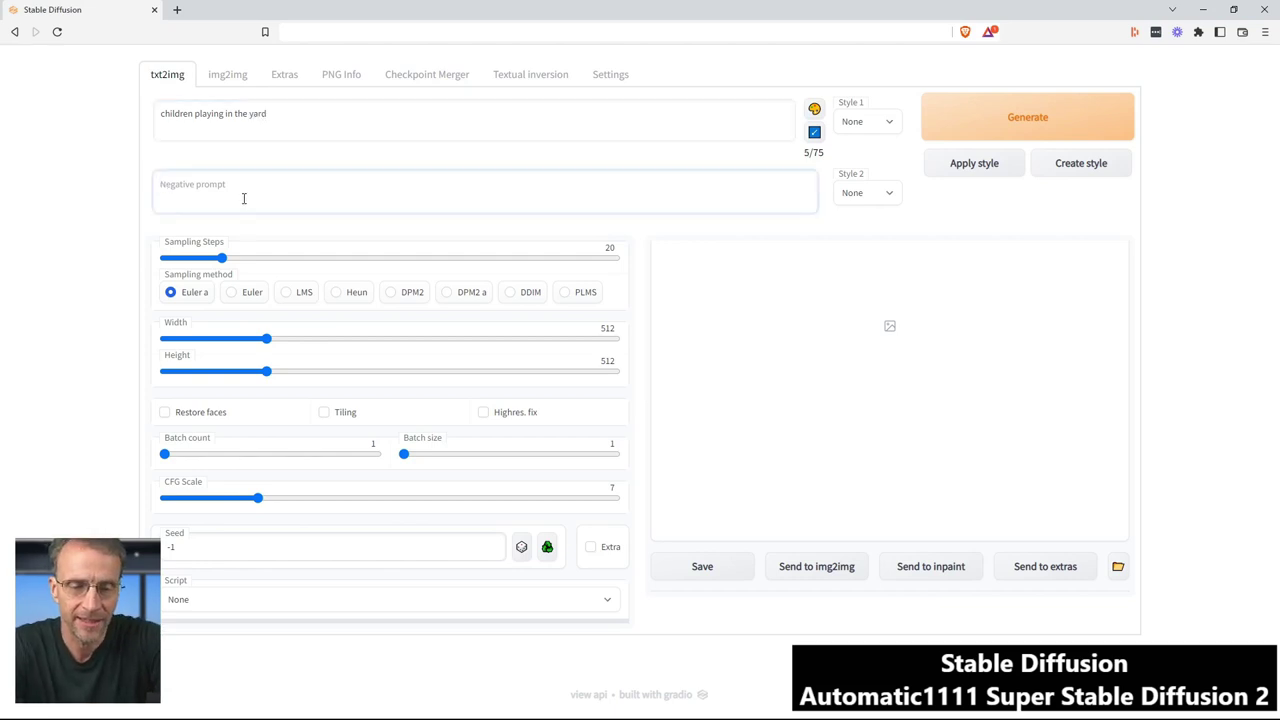
text(shoes)
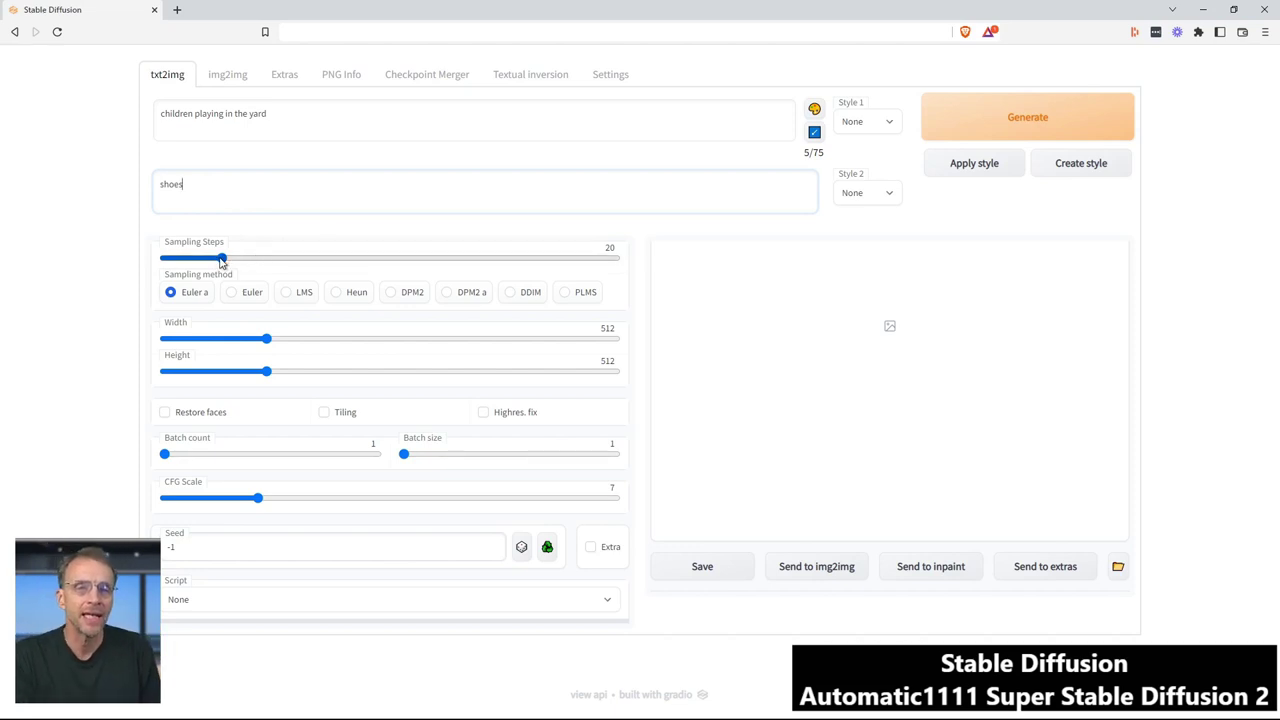
Generate images with 55 sampling steps, face restoration enabled and a batch count of 2.
drag(222, 260, 329, 263)
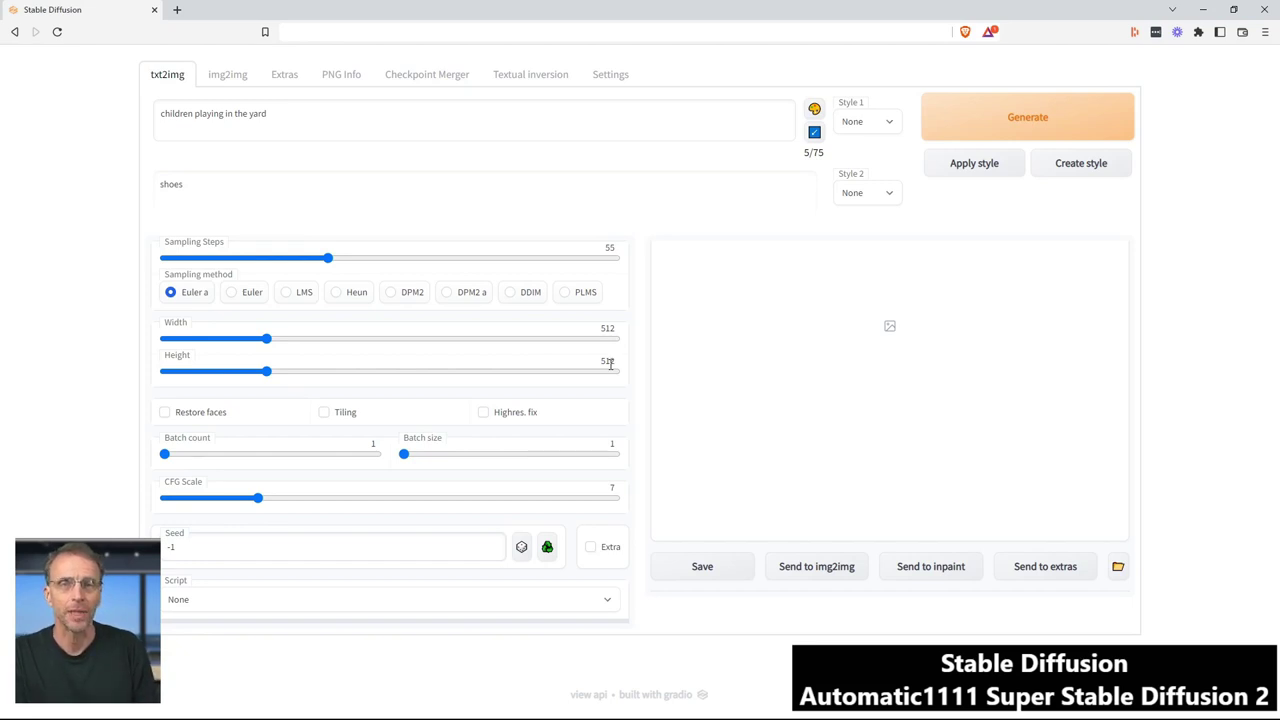
click(166, 417)
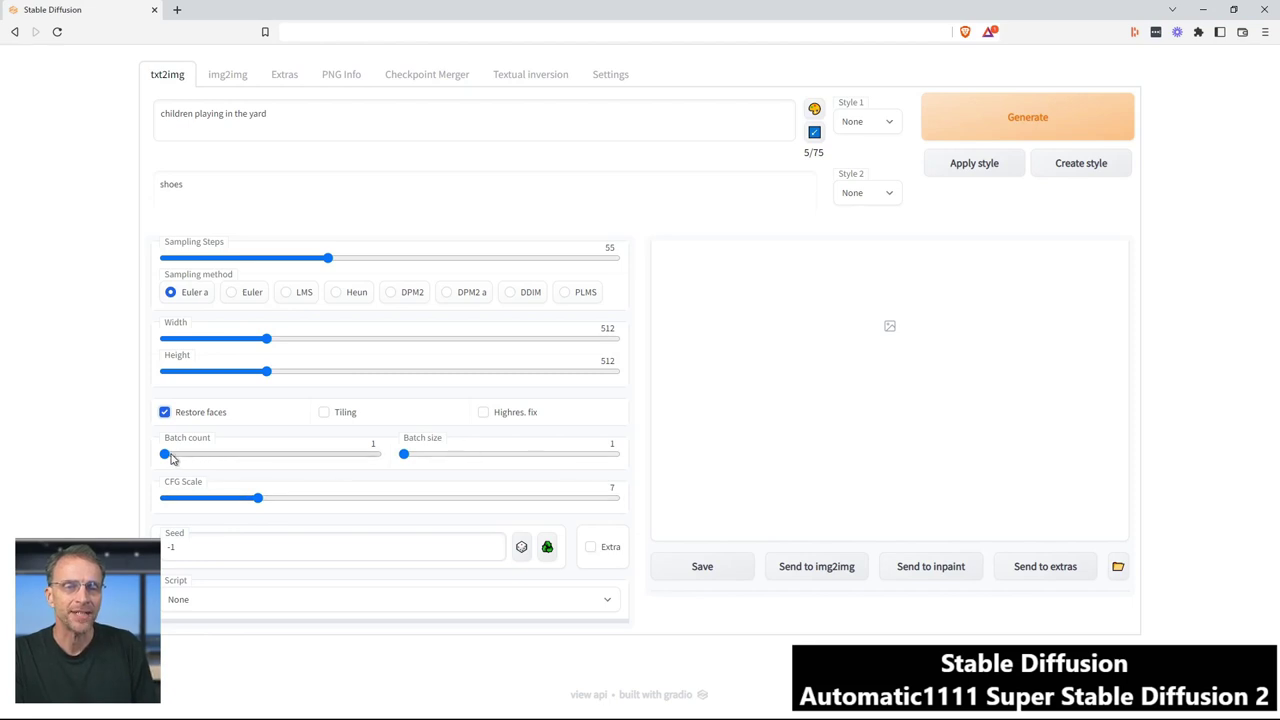
drag(171, 458, 181, 460)
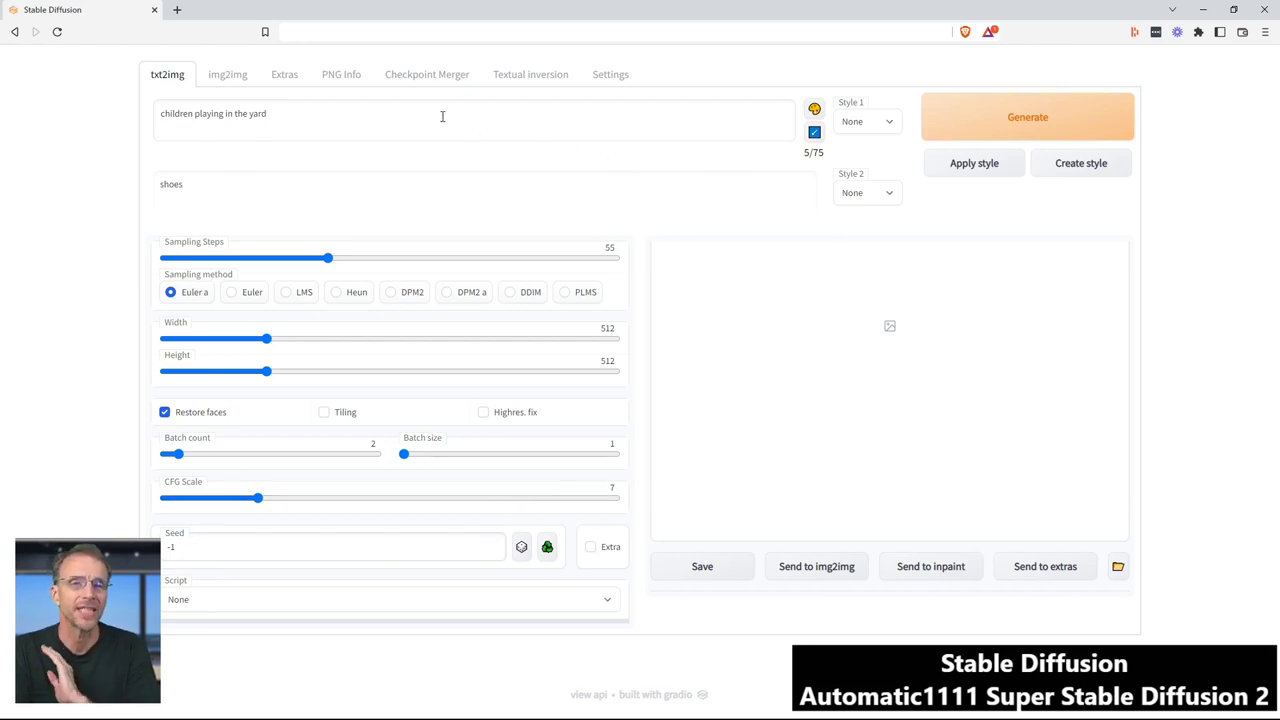
click(1007, 122)
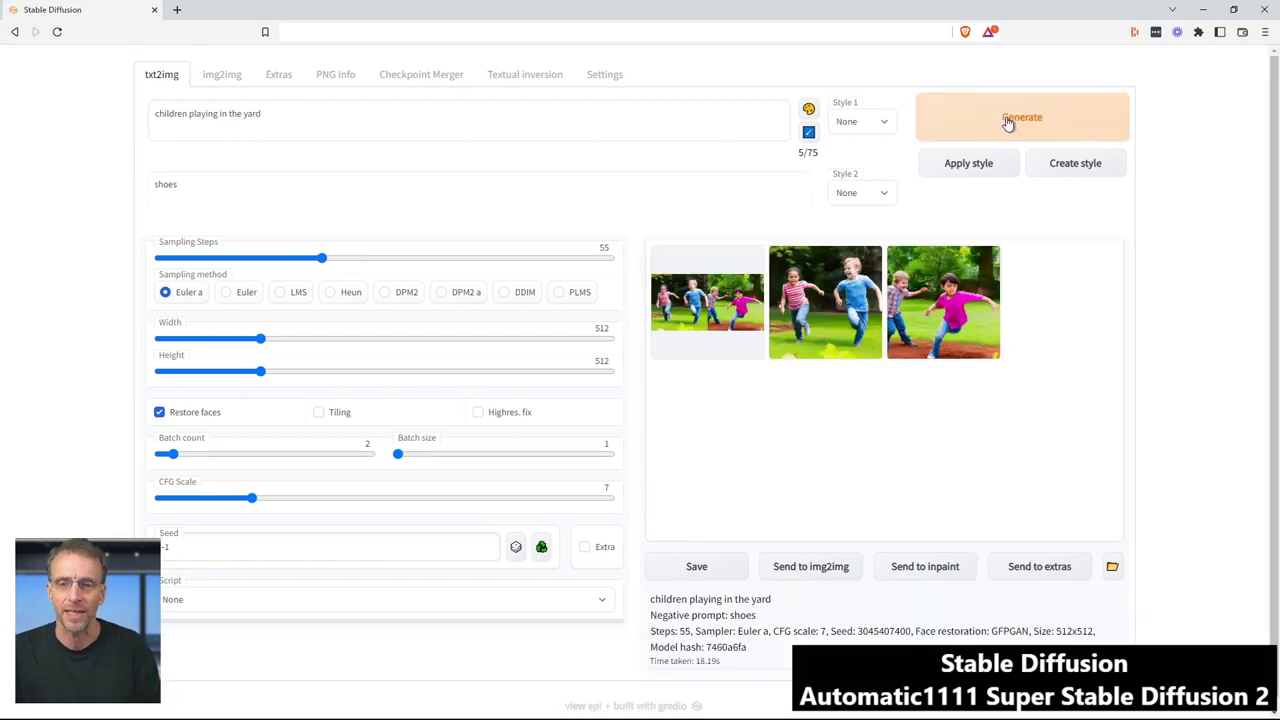
Review the generated images and send the one of the girl in the striped shirt and the boy in blue to img2img.
click(844, 290)
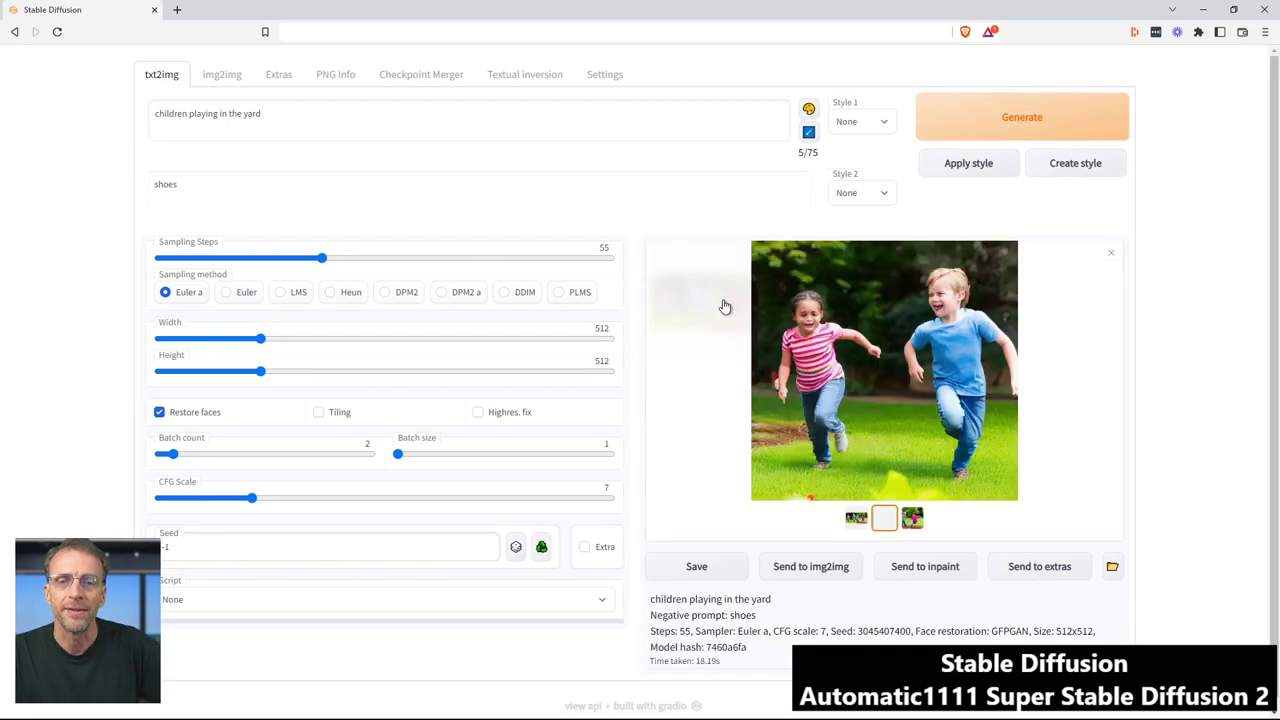
click(856, 517)
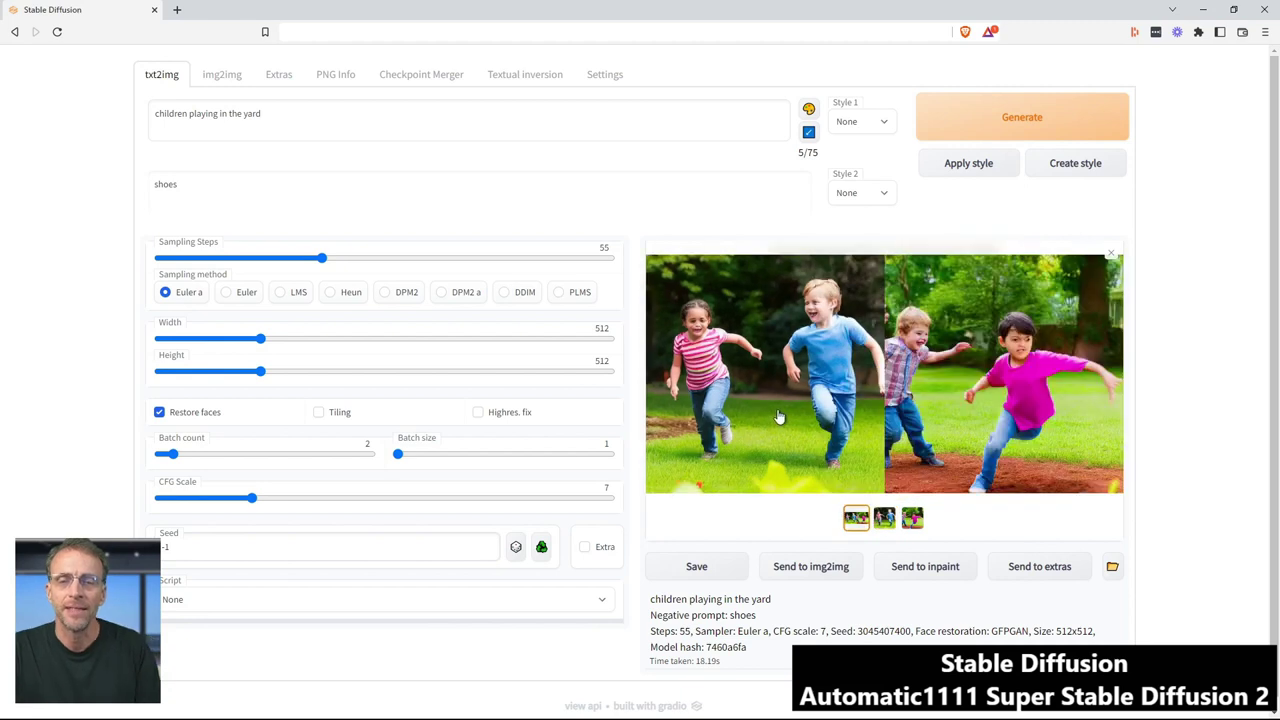
click(886, 519)
click(910, 519)
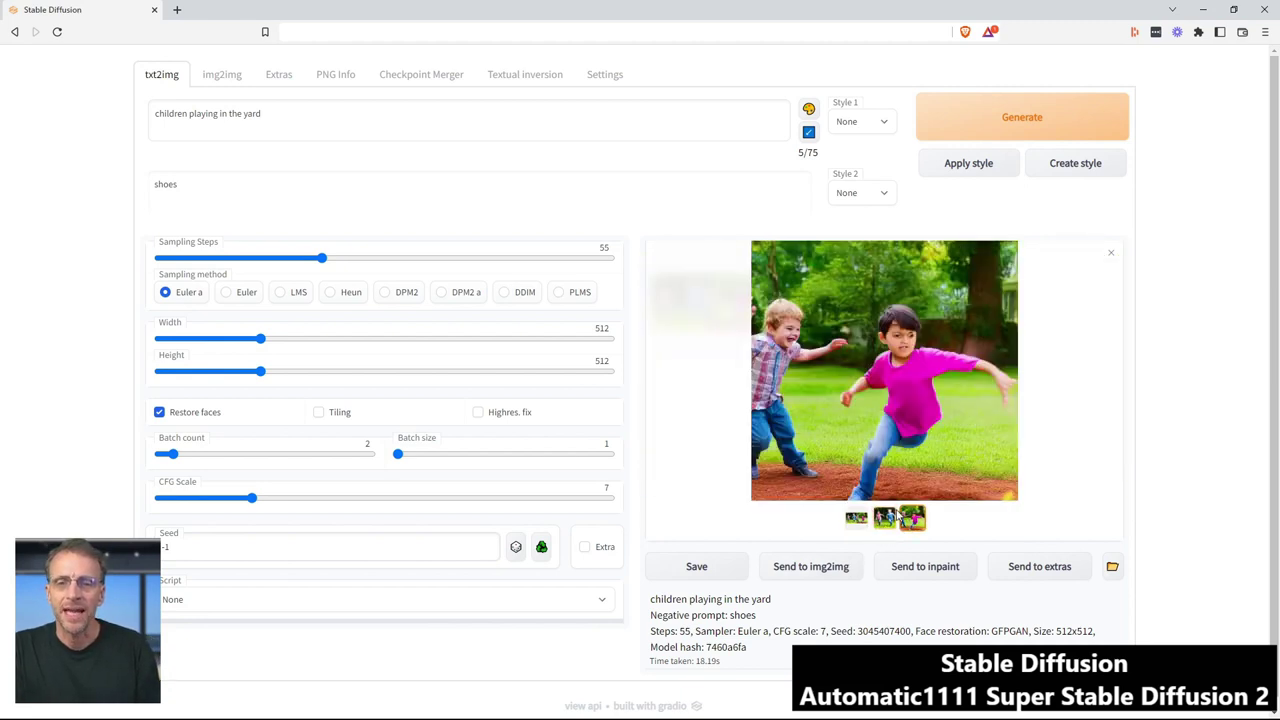
click(884, 519)
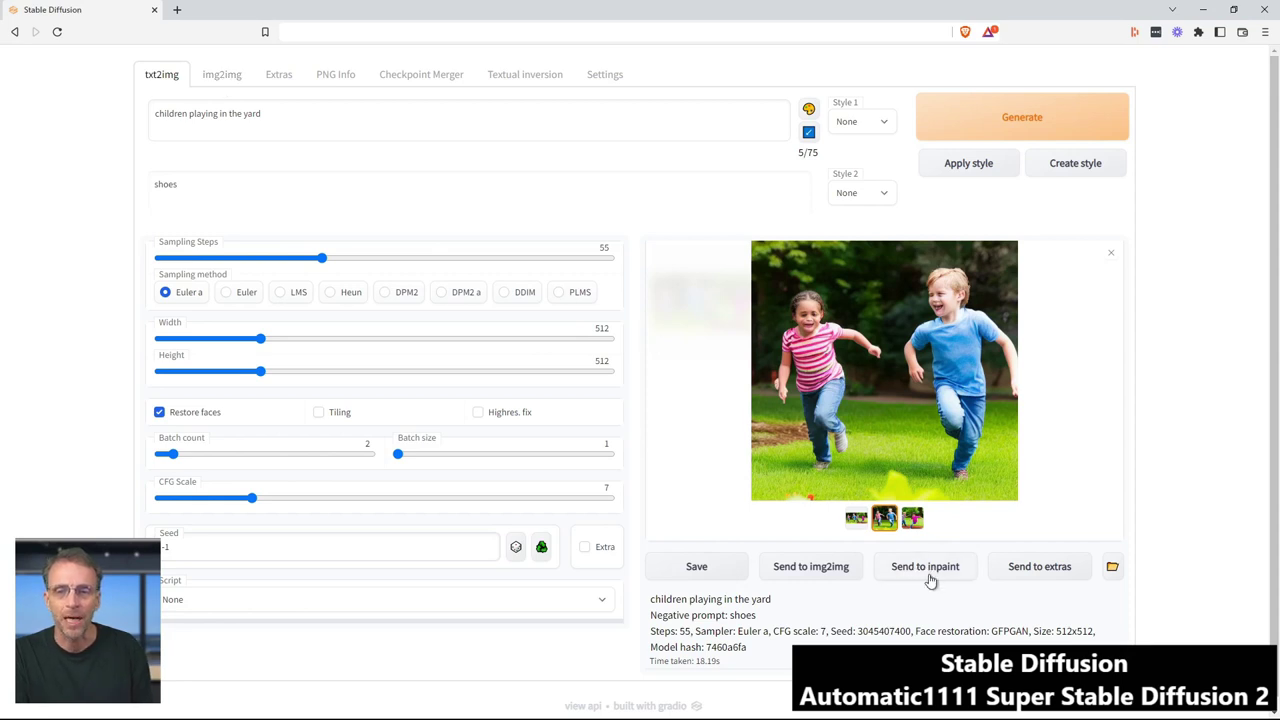
click(820, 577)
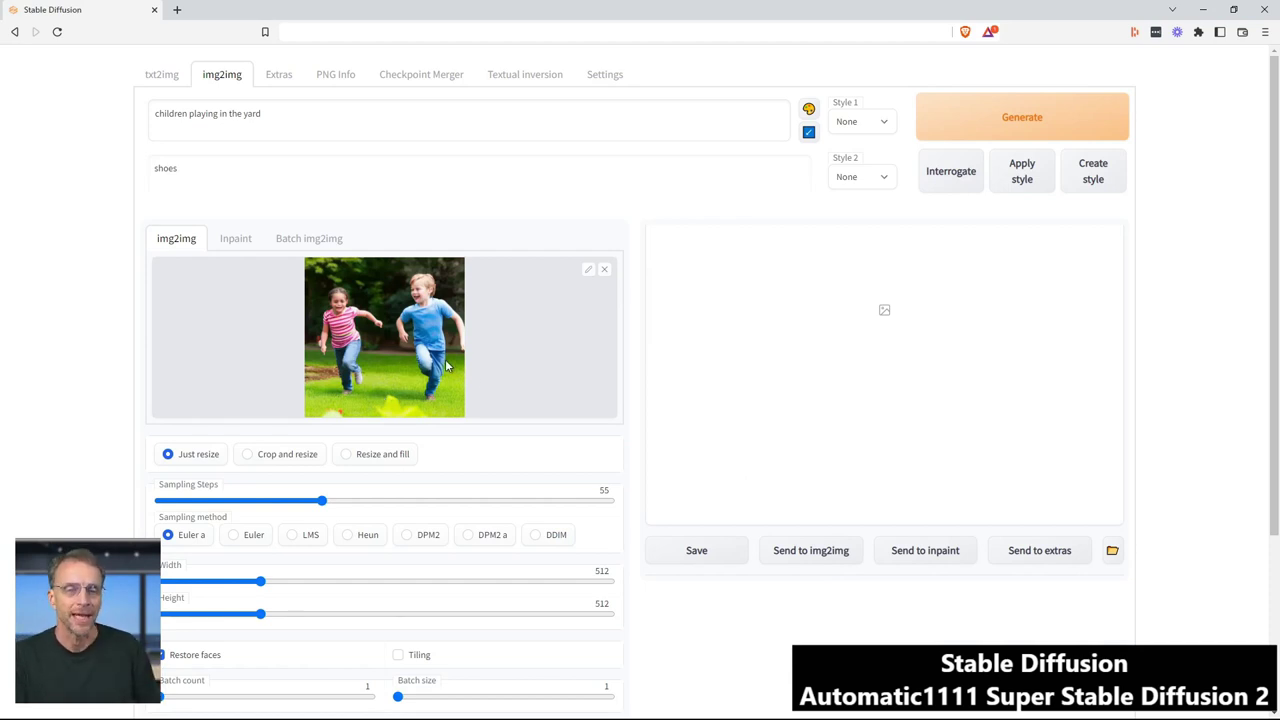
Choose the Outpainting mk2 script and turn off the up and down outpainting directions.
scroll(445, 420, down, 3)
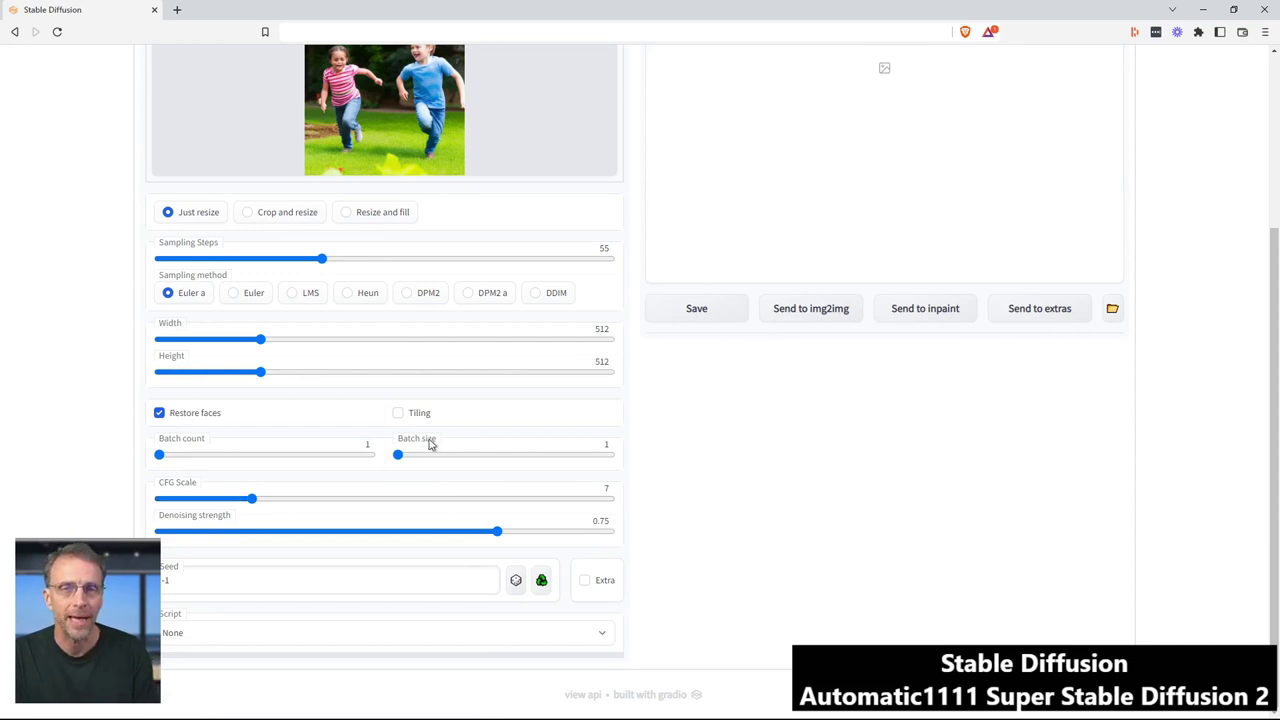
click(240, 637)
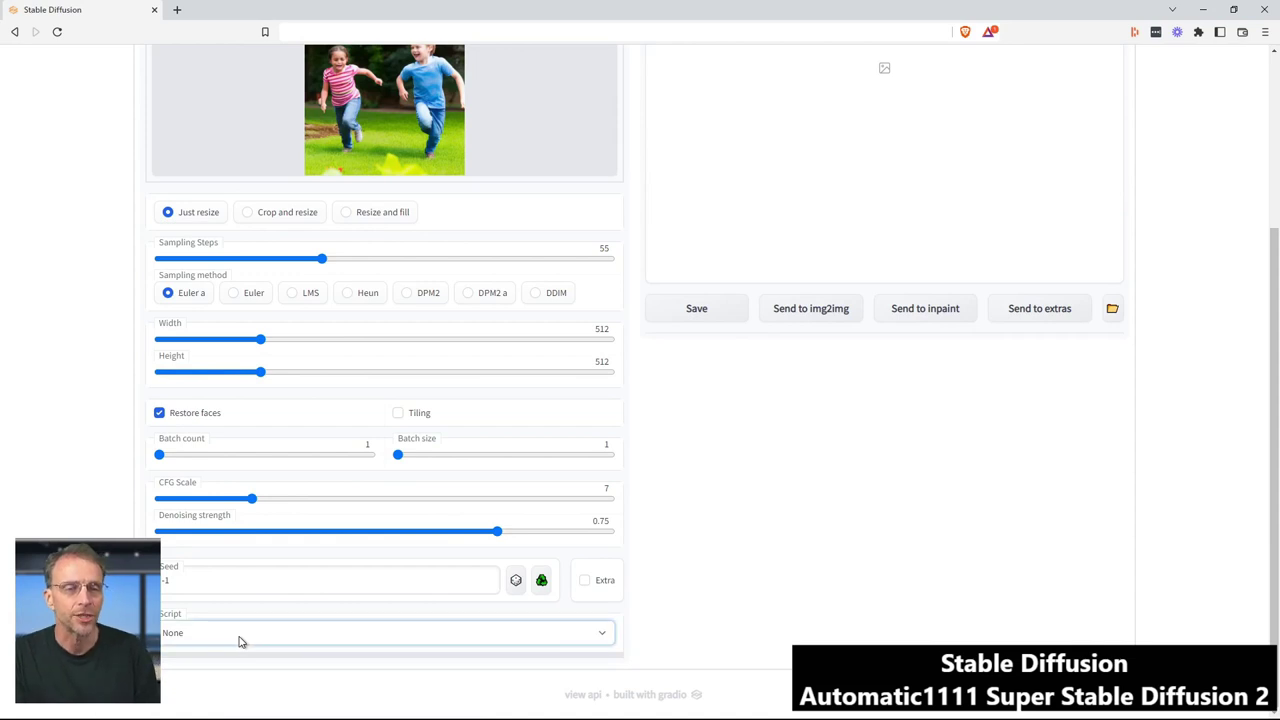
click(229, 559)
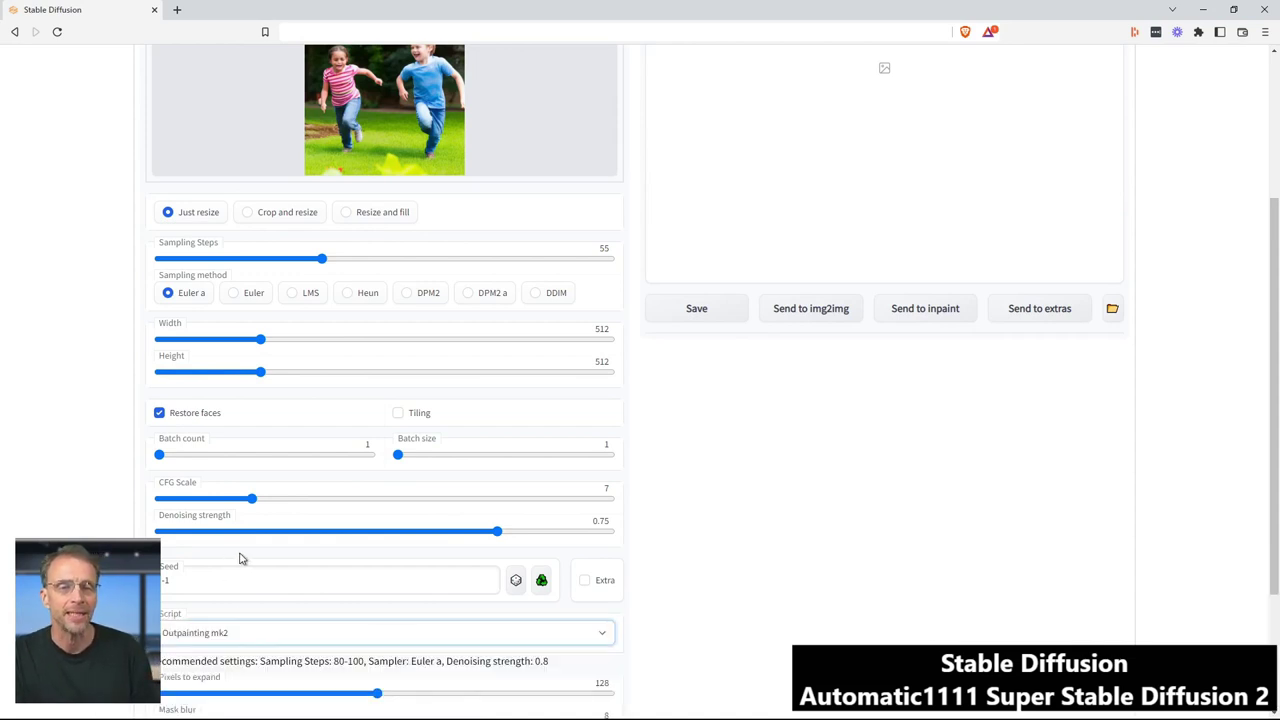
scroll(400, 520, down, 2)
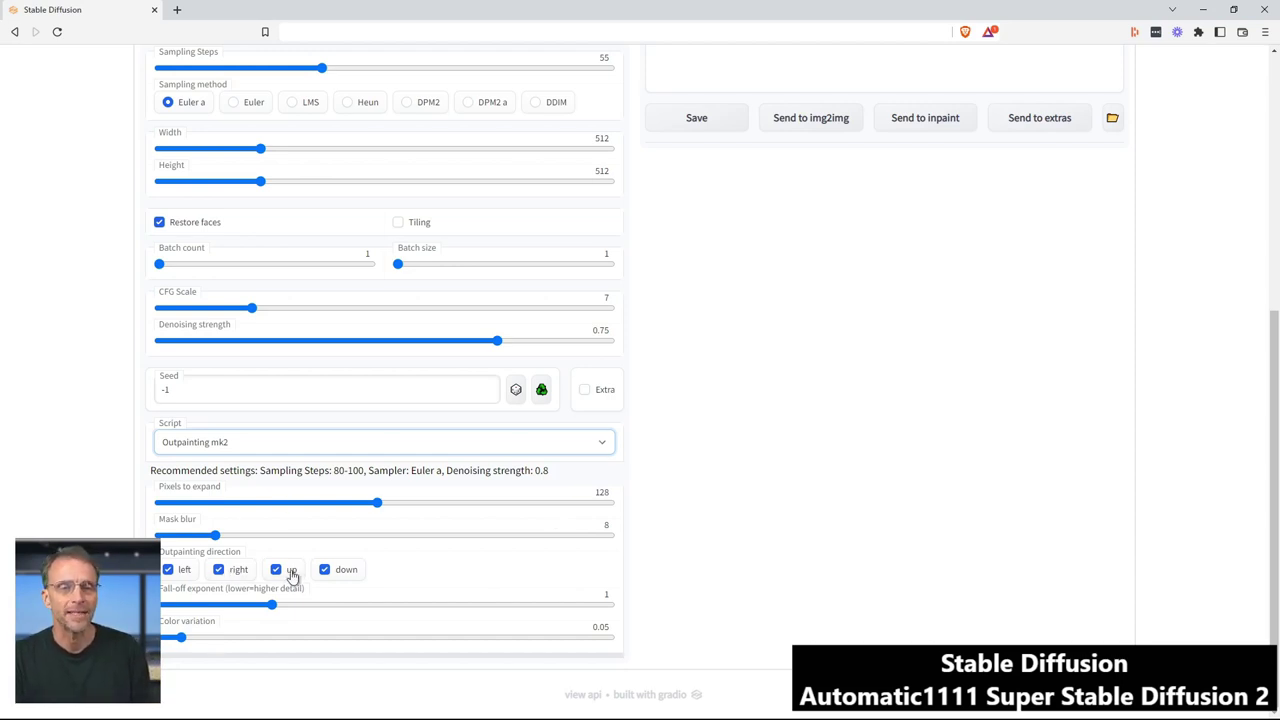
click(350, 571)
click(285, 570)
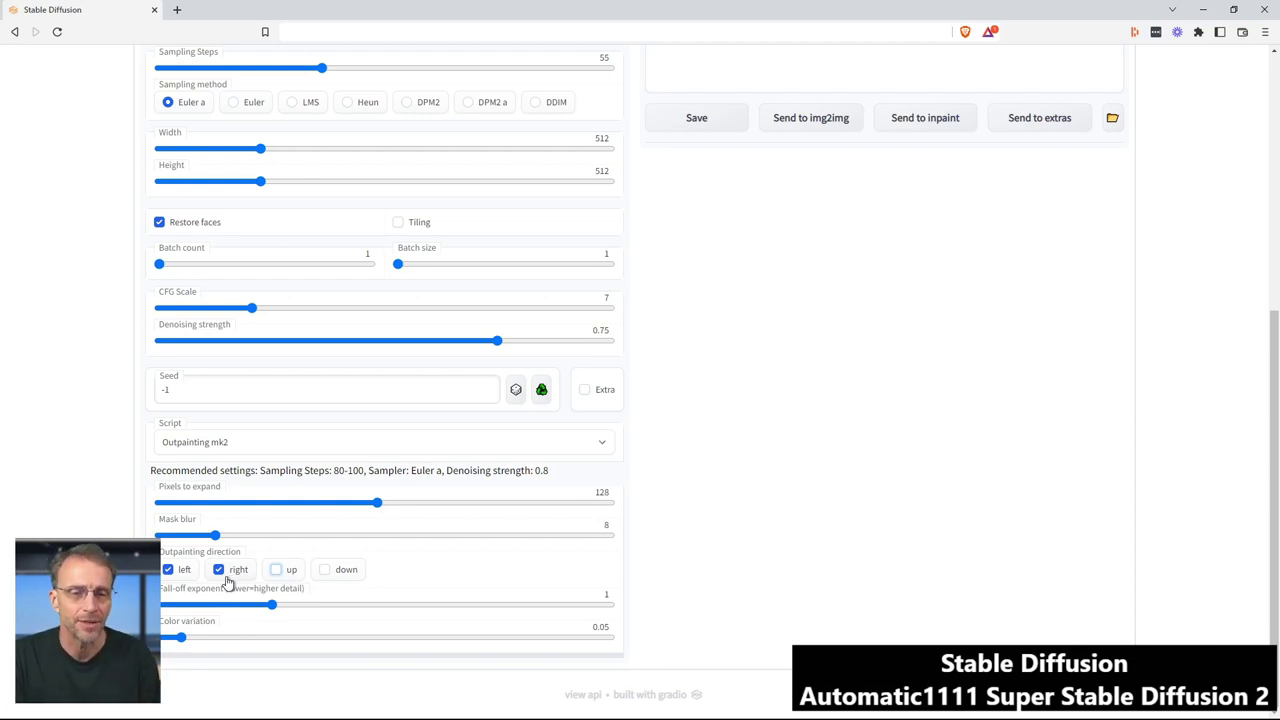
scroll(750, 450, up, 5)
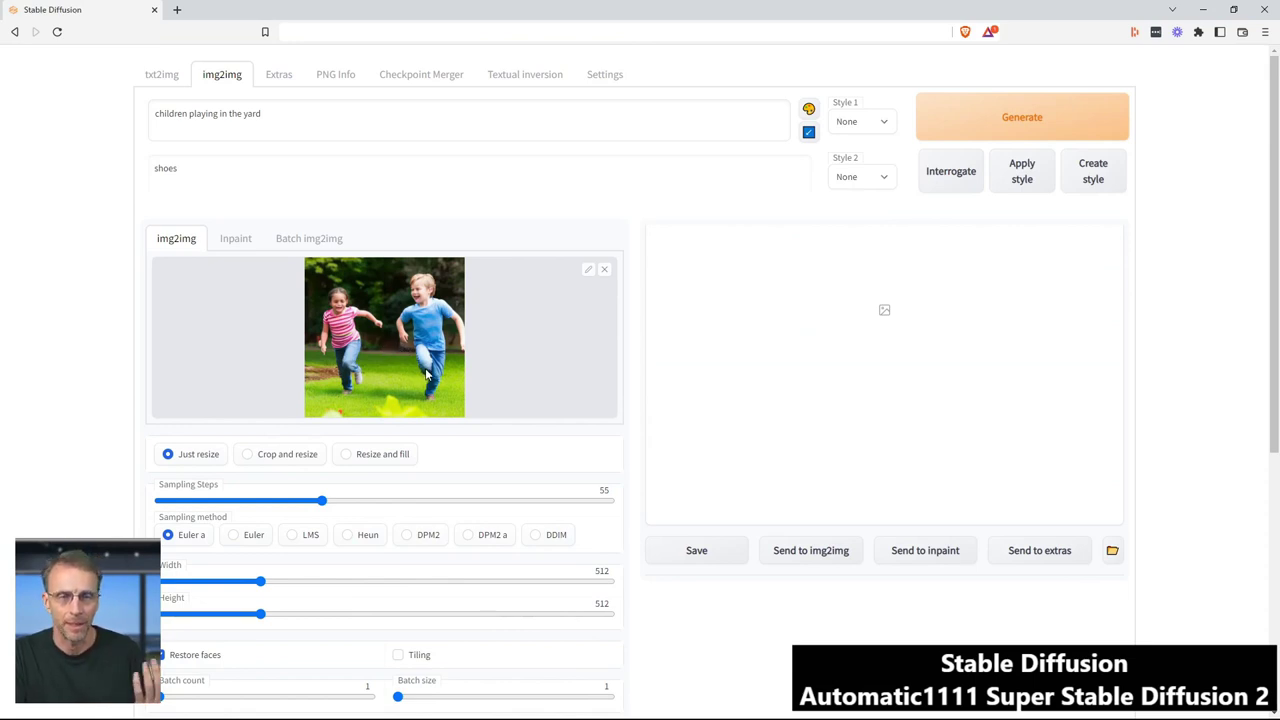
scroll(424, 378, down, 5)
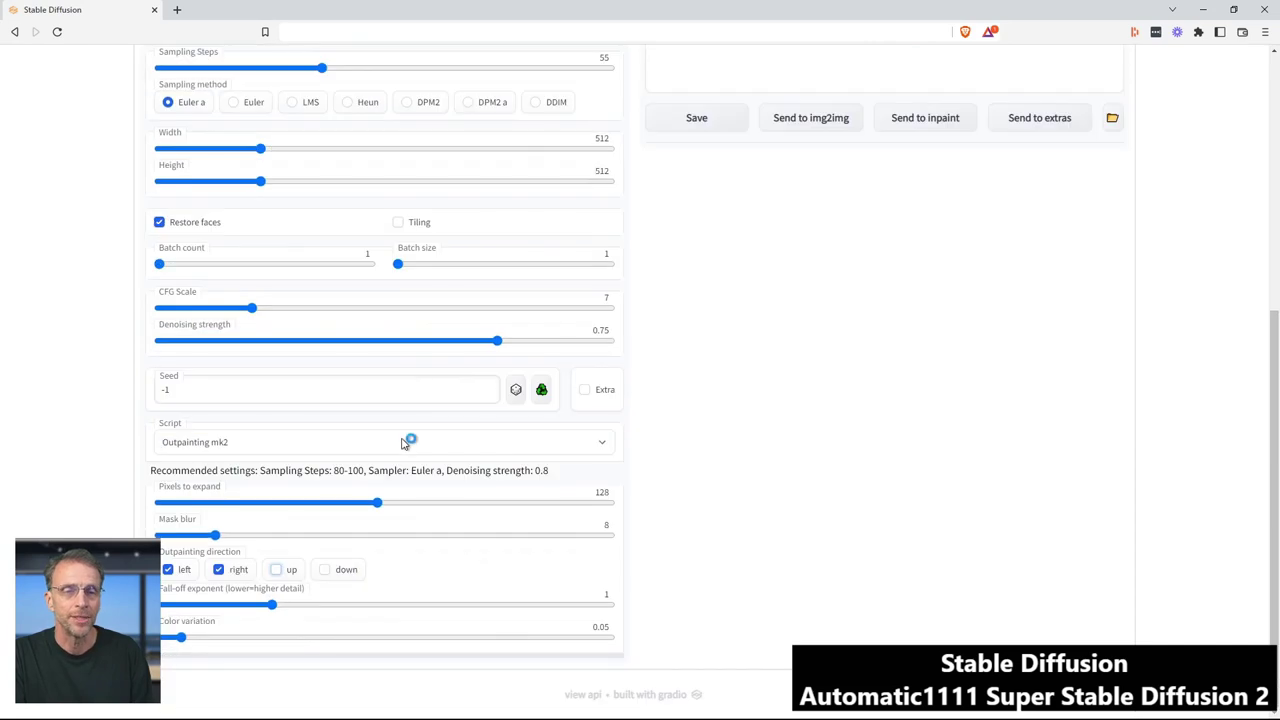
scroll(224, 560, up, 5)
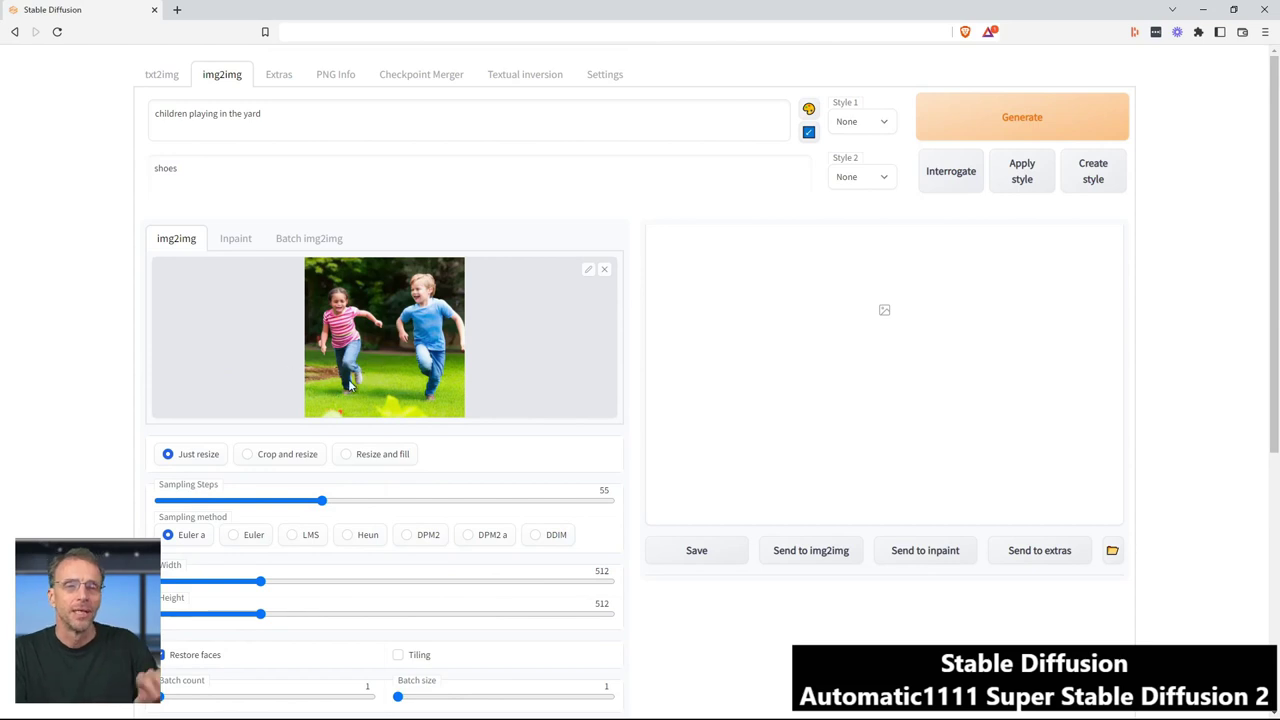
scroll(346, 380, down, 5)
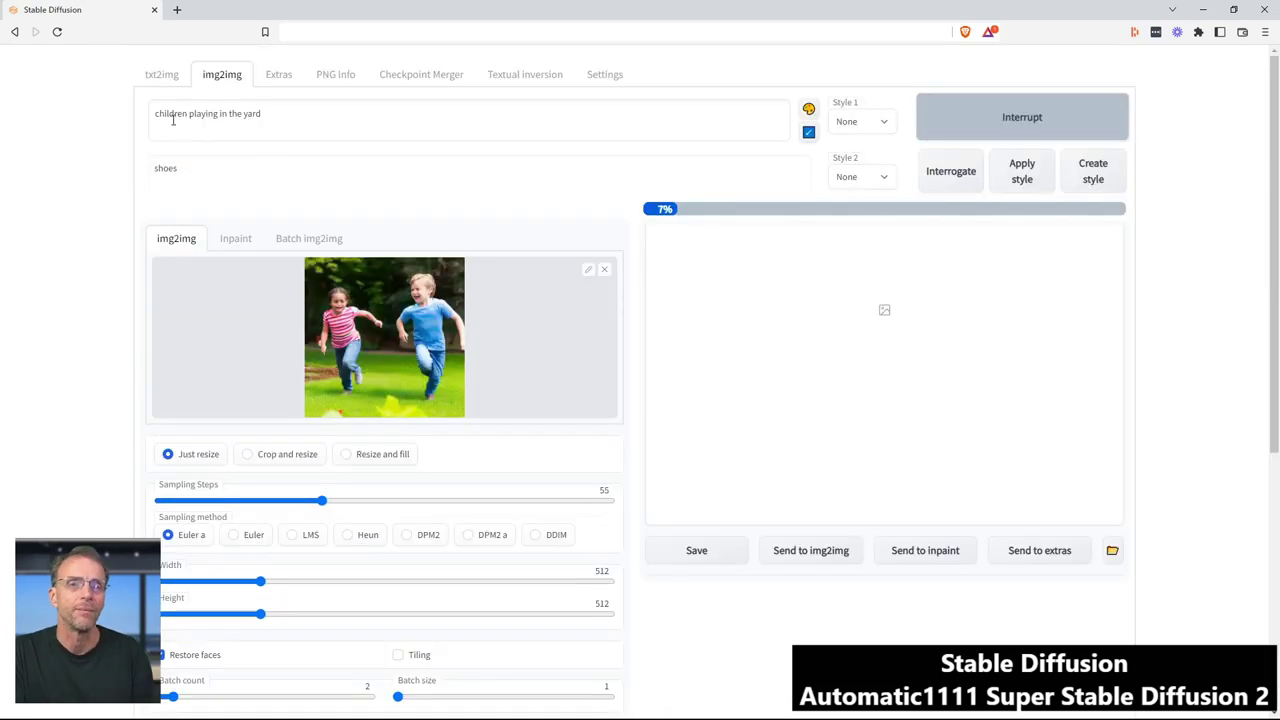
Replace "children" with "puppy" in the prompt, then generate the outpainted images and view them.
double_click(173, 118)
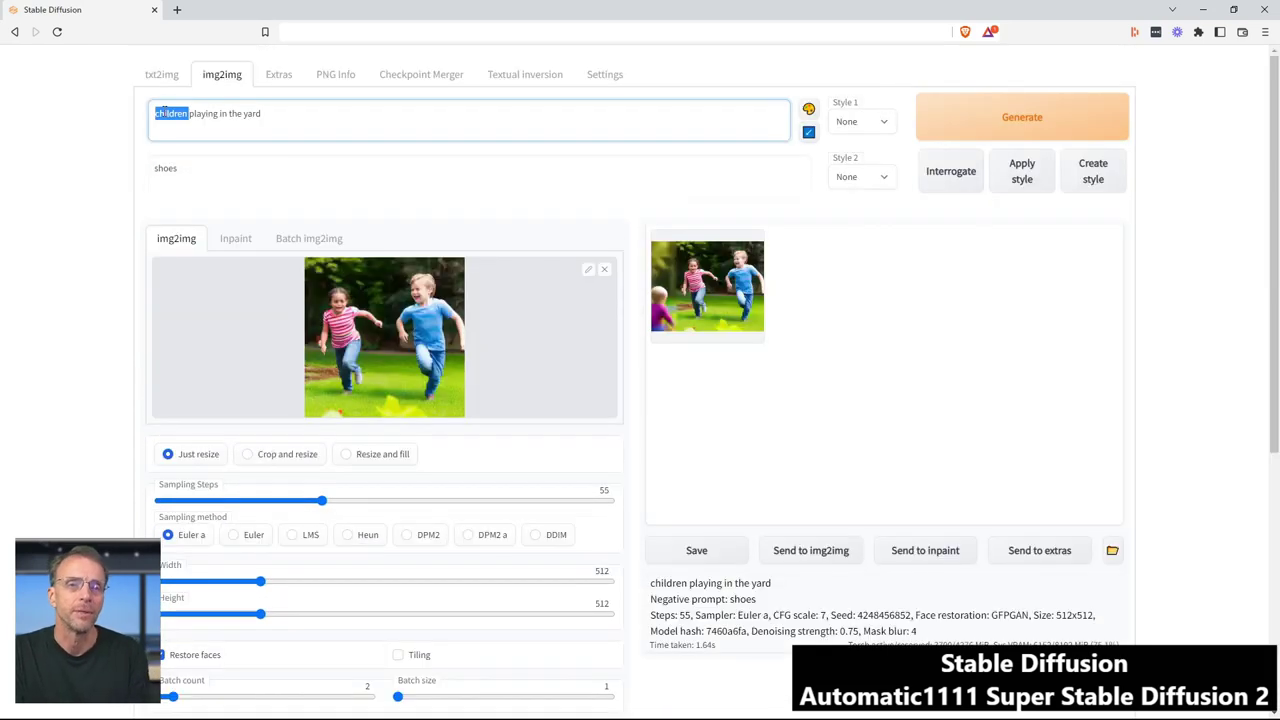
text(puppy)
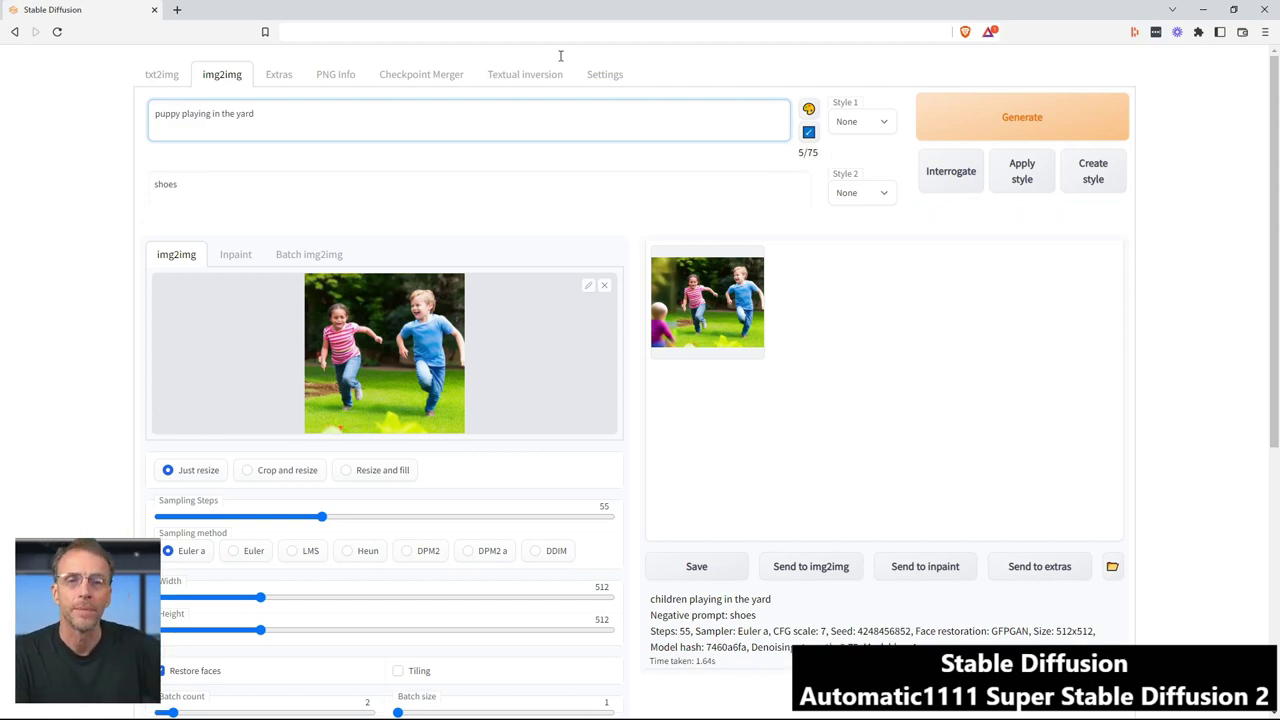
click(1011, 119)
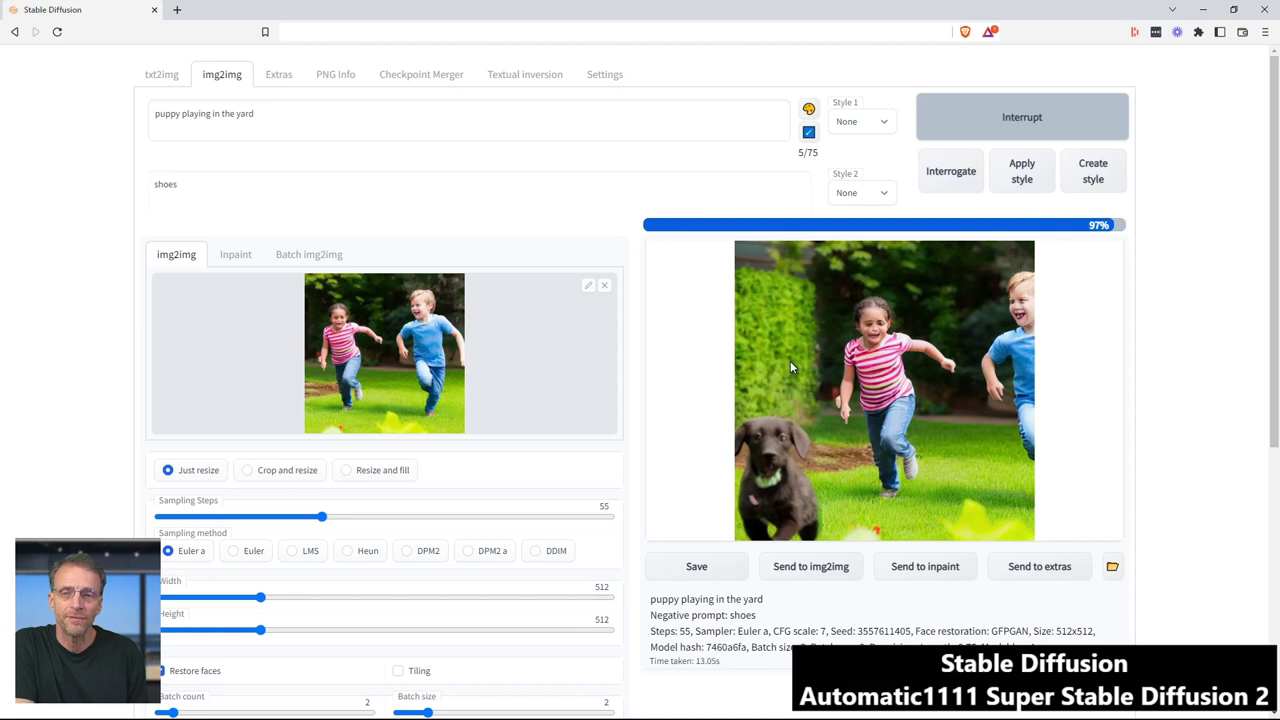
scroll(790, 361, down, 2)
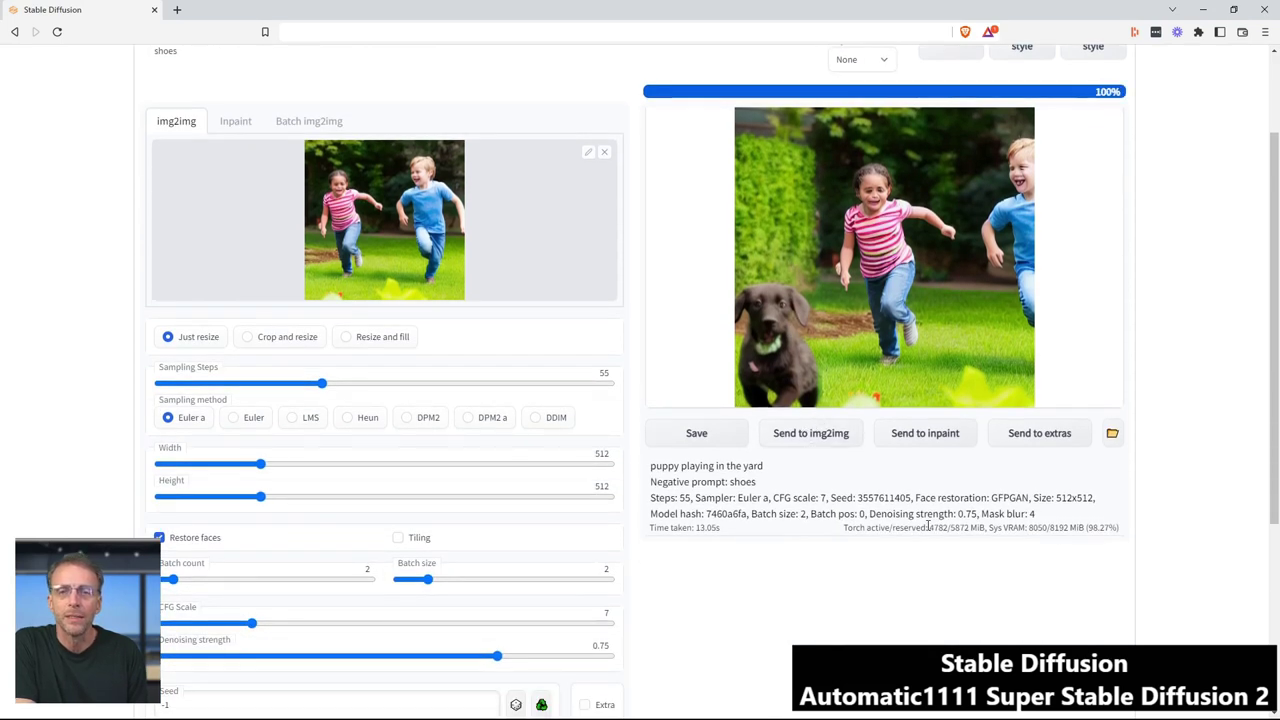
click(795, 230)
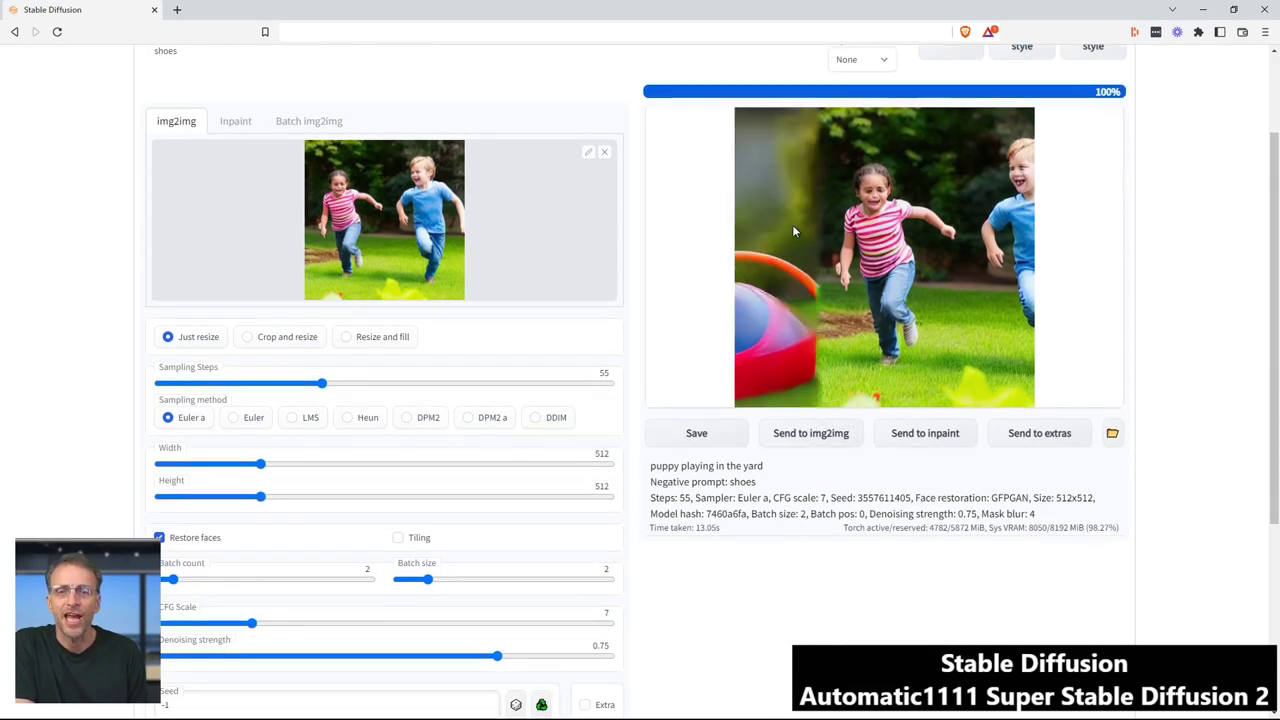
Load the outpainted image with the black puppy as the img2img source and set batch count and batch size to 1.
click(812, 440)
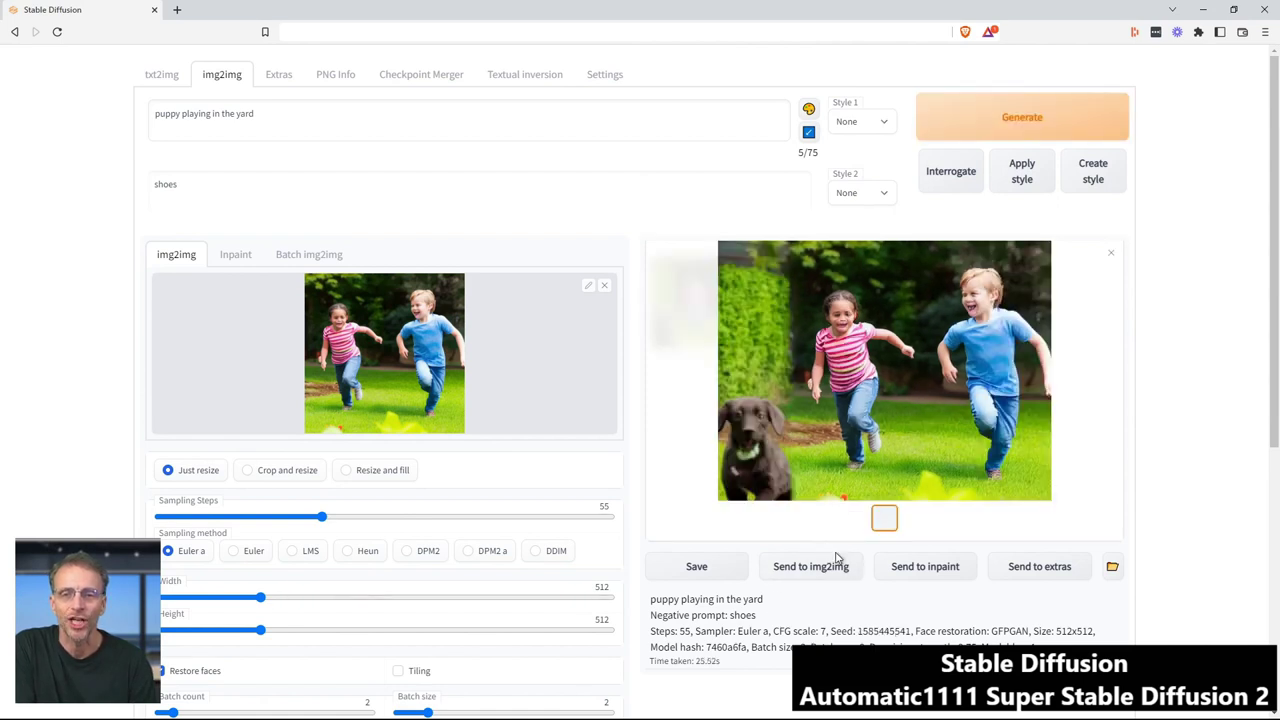
scroll(790, 455, down, 4)
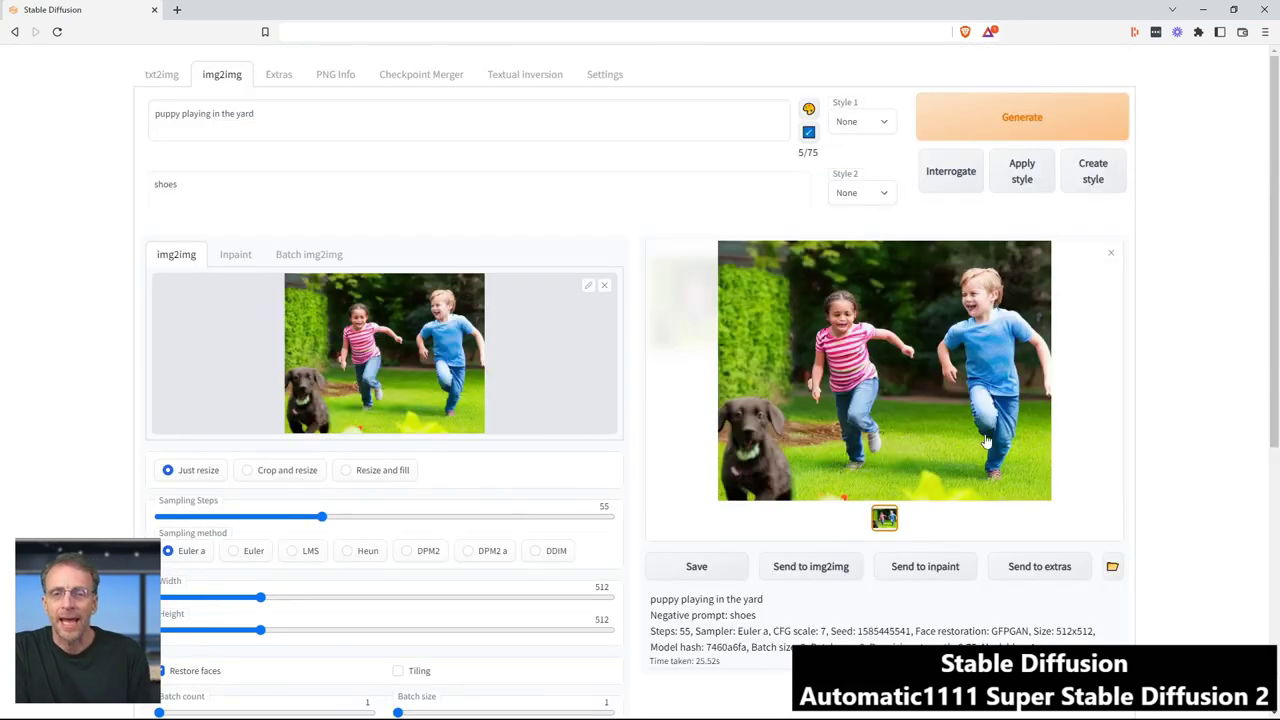
scroll(430, 410, down, 3)
scroll(452, 350, up, 3)
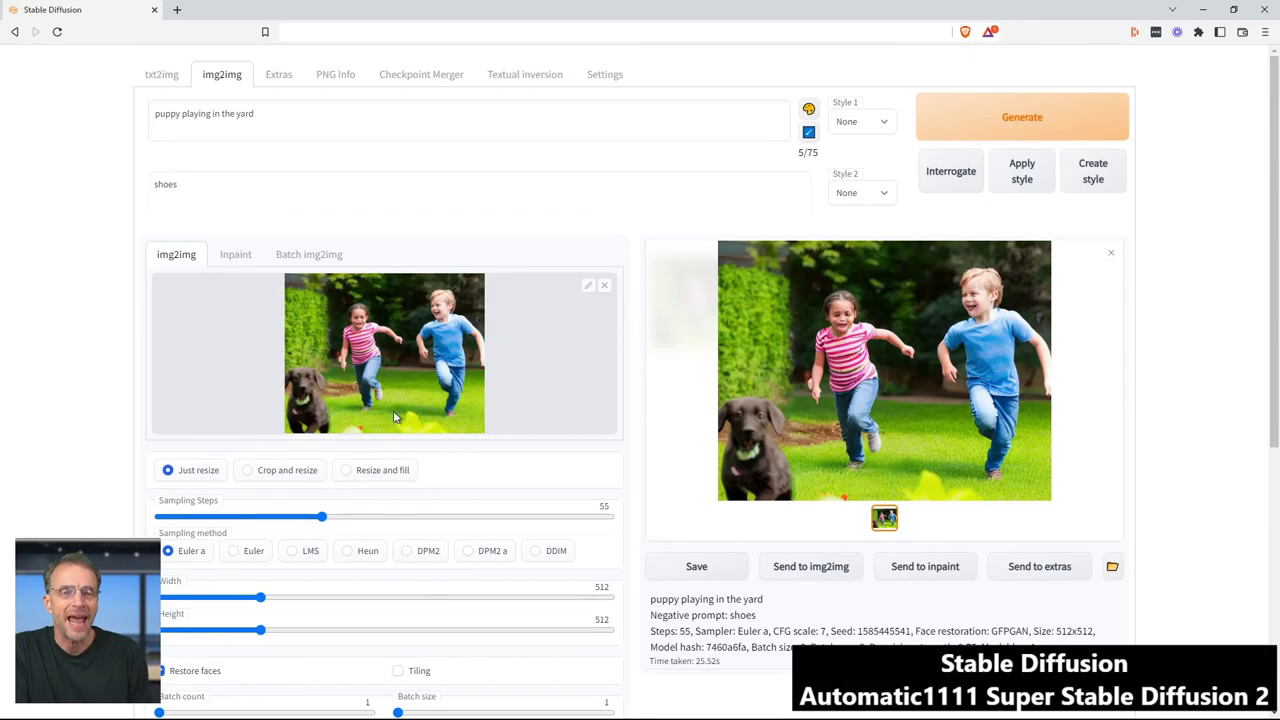
Replace "puppy" with "elephant" in the prompt.
double_click(159, 117)
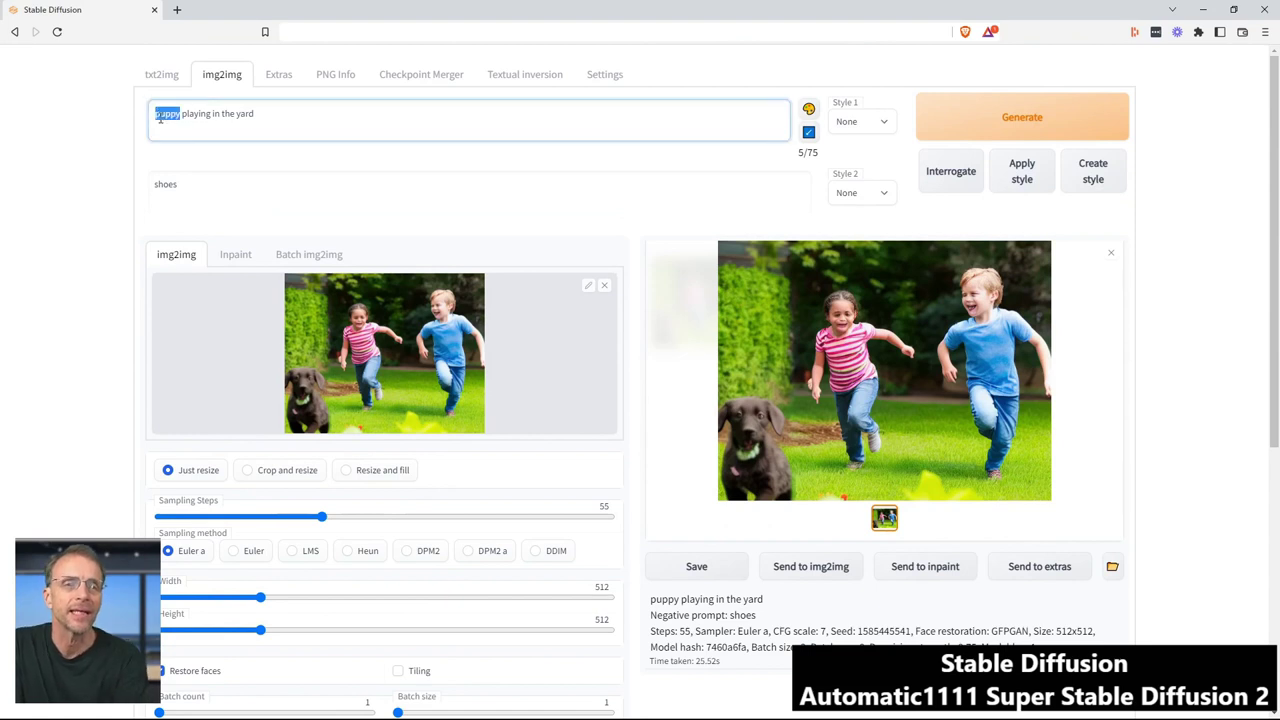
text(kitte)
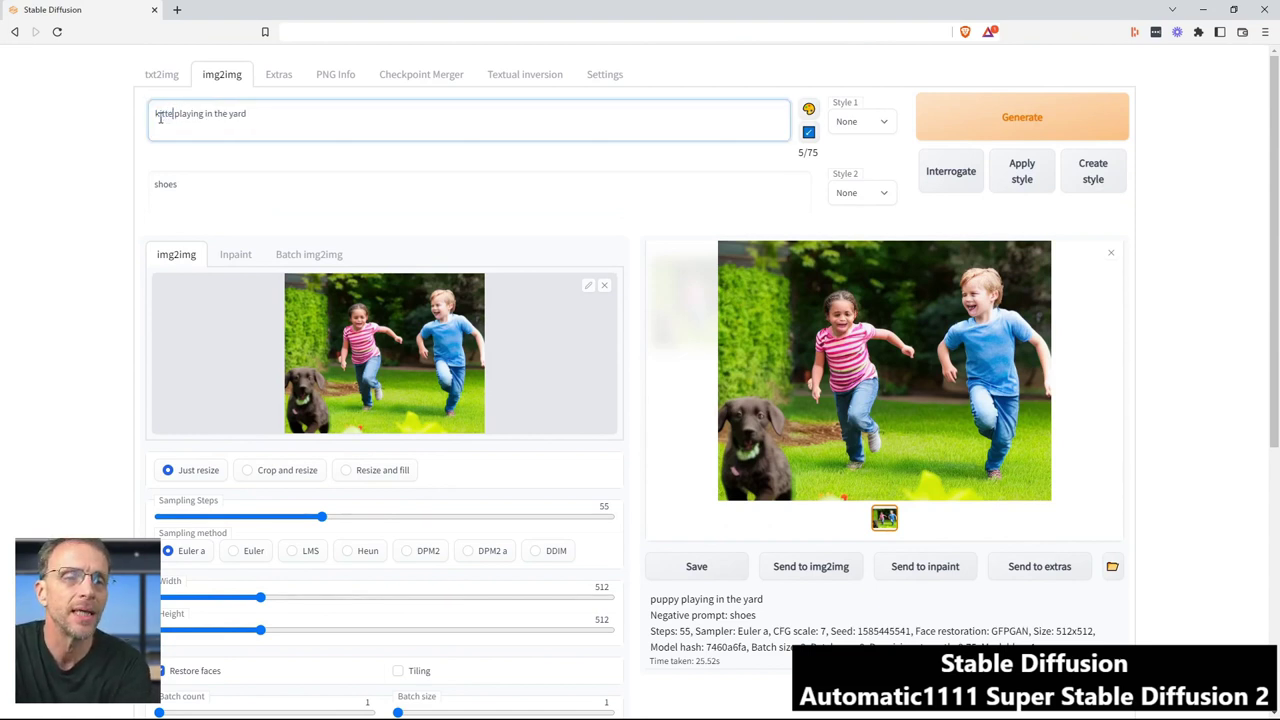
text(n)
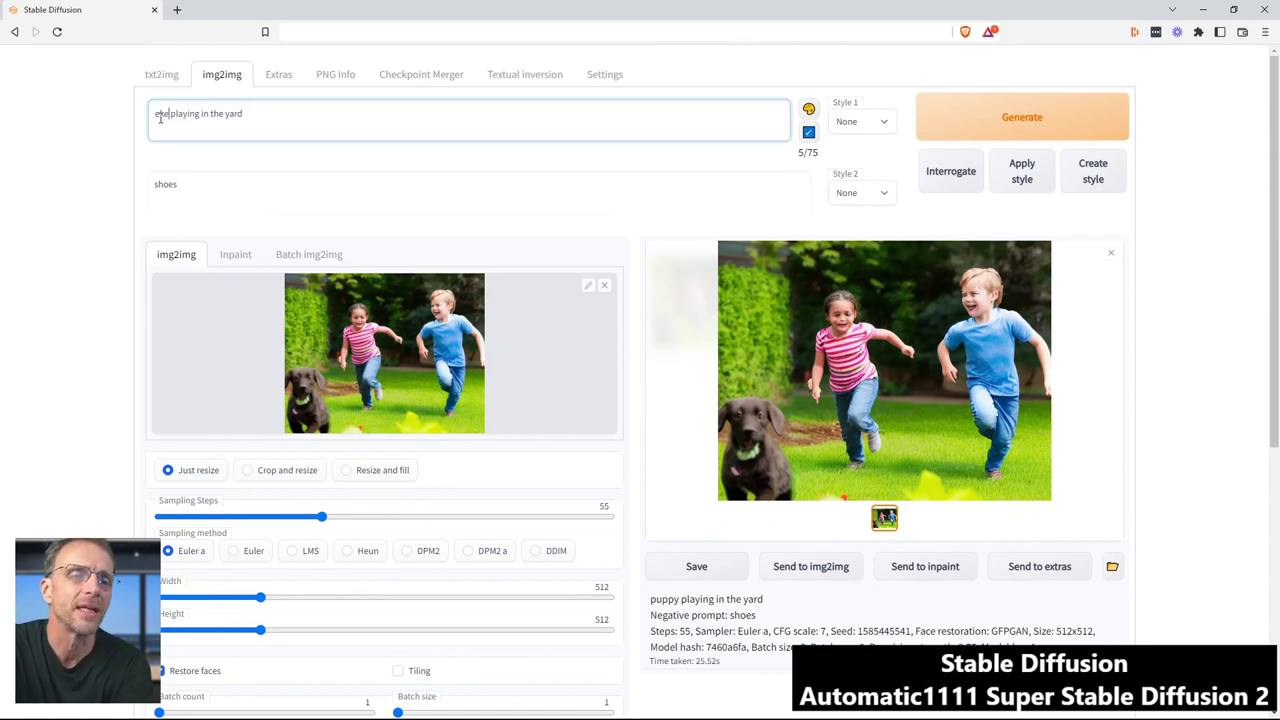
text(====)
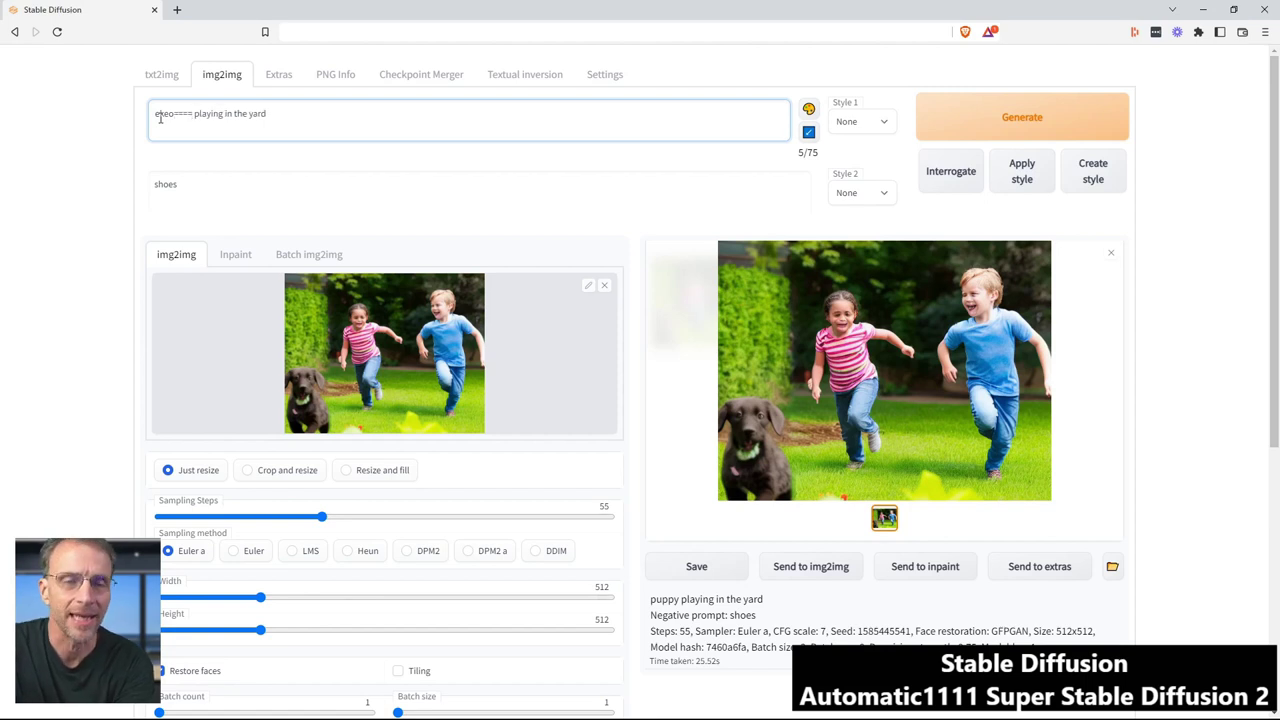
key(BackSpace)
key(BackSpace)
key(BackSpace)
key(BackSpace)
key(BackSpace)
key(BackSpace)
key(BackSpace)
key(BackSpace)
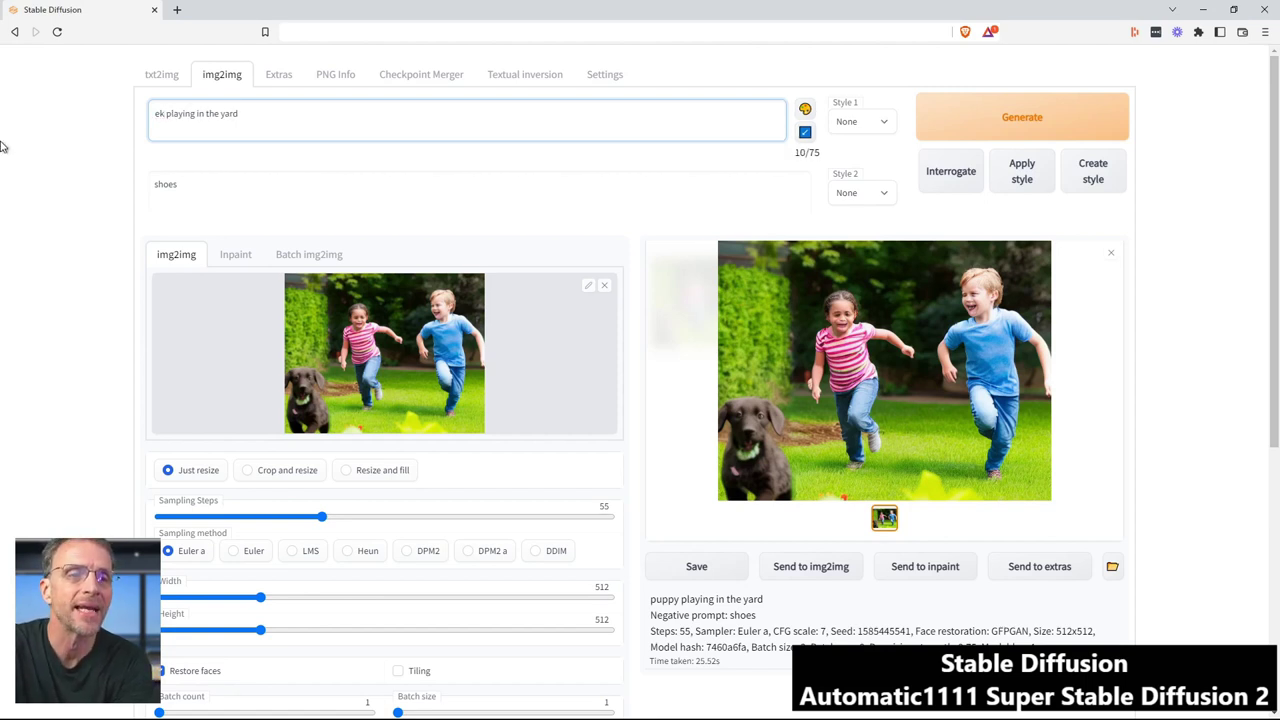
text(elephant)
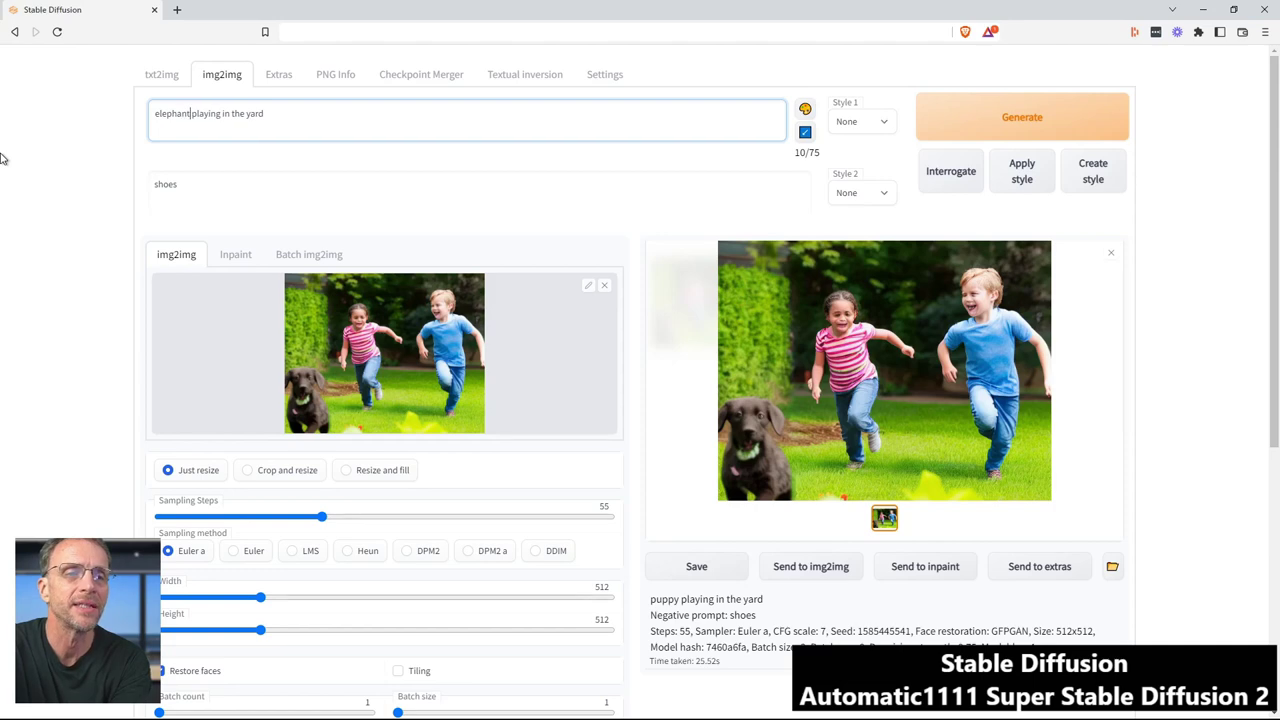
Change the outpainting direction from left to right and generate the outpainted image.
scroll(206, 347, down, 5)
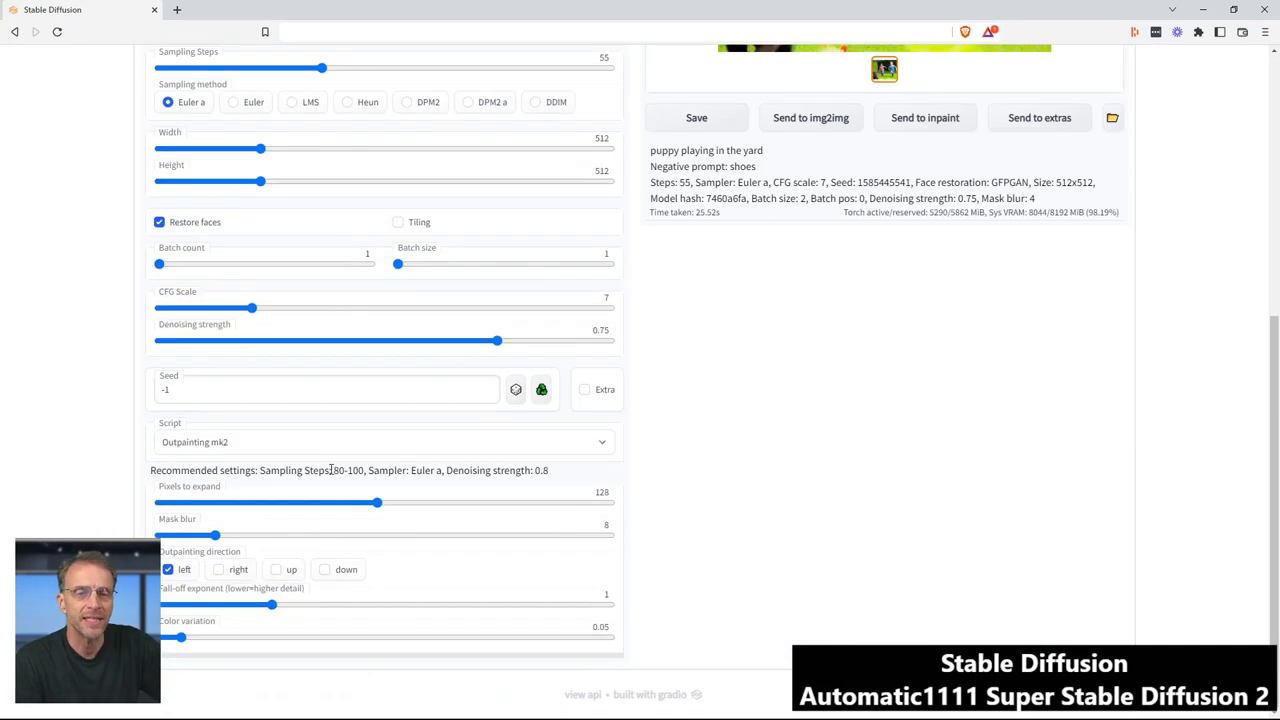
click(168, 569)
click(218, 569)
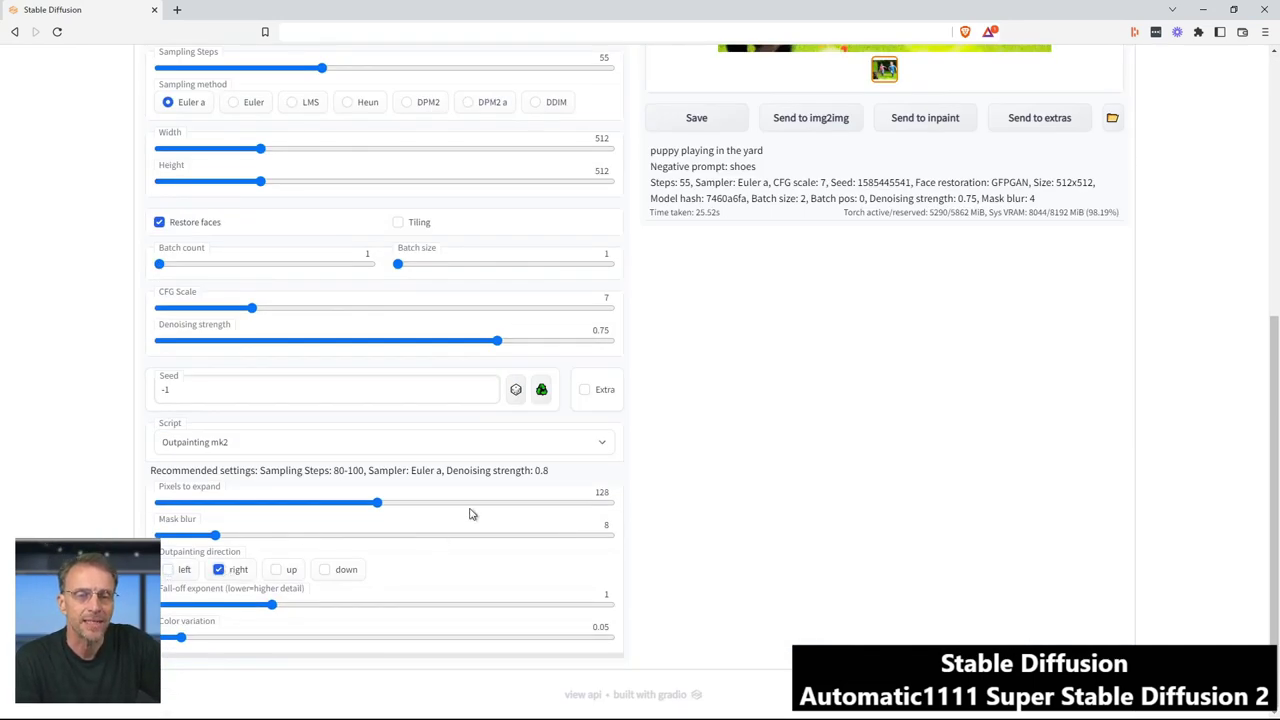
scroll(471, 514, up, 5)
click(1022, 125)
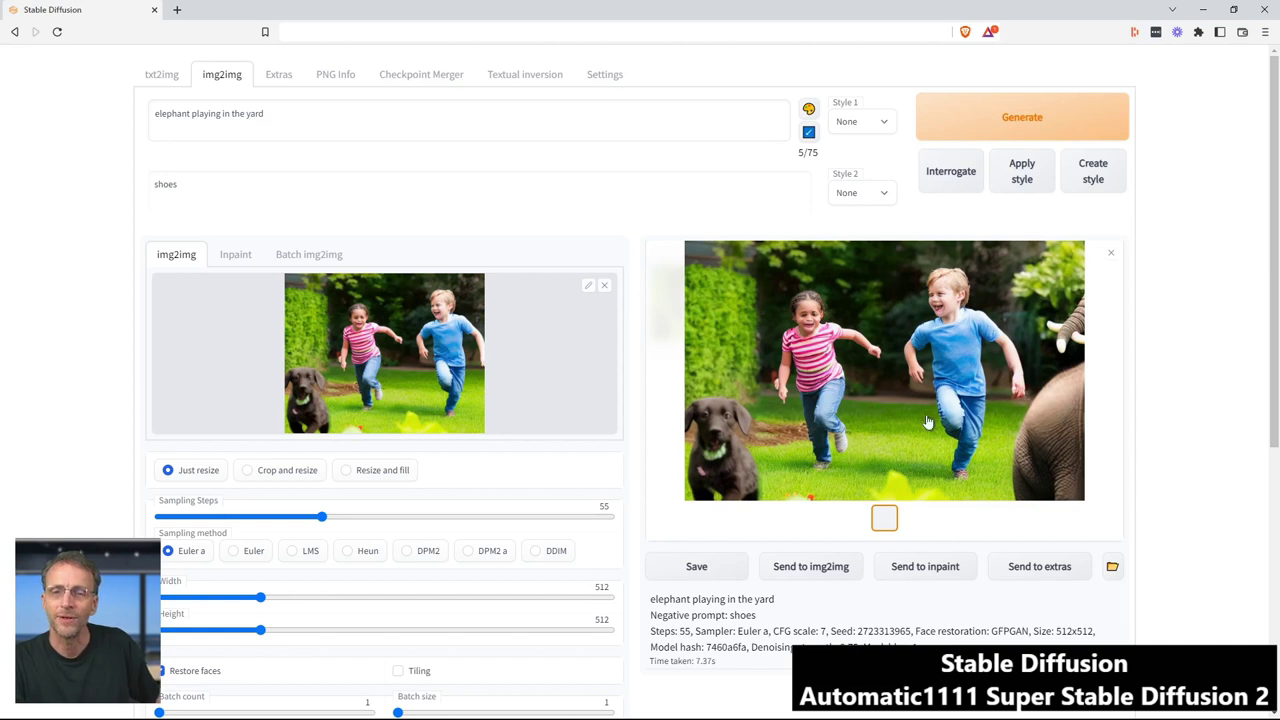
Load the result with the partial elephant as the img2img source and generate several outpainting variations extending it to the right.
drag(928, 422, 505, 370)
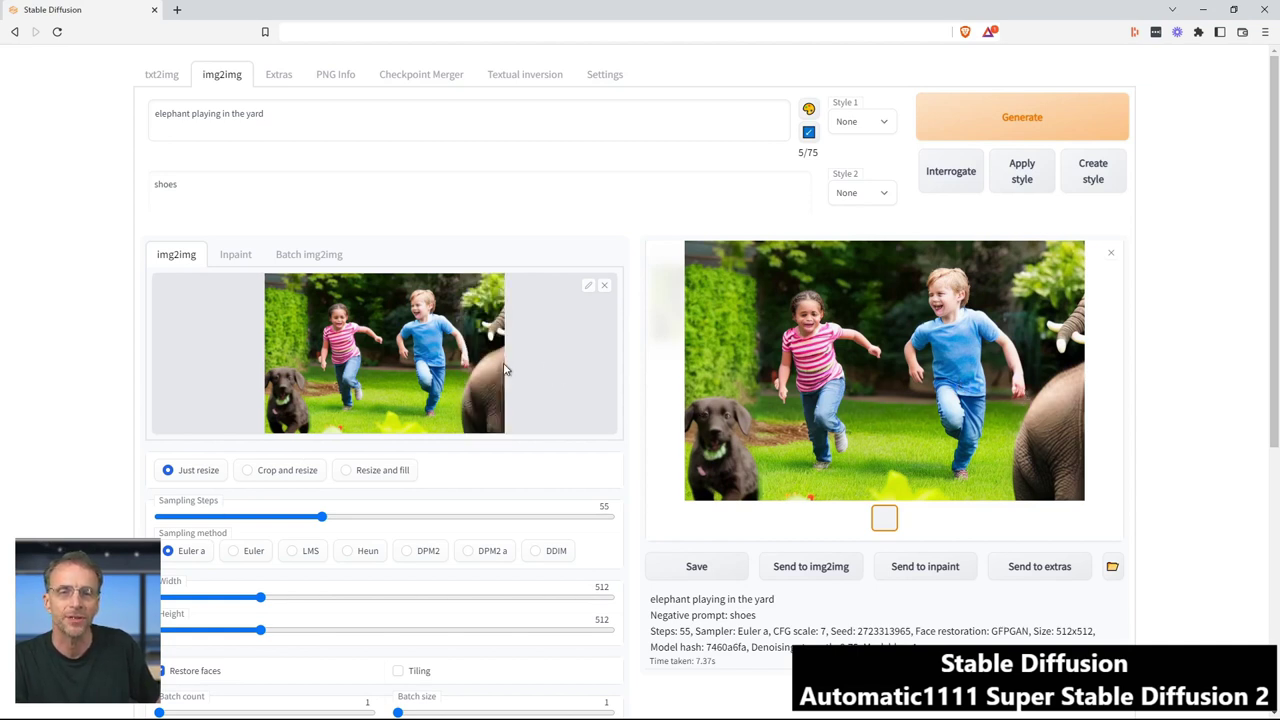
click(986, 126)
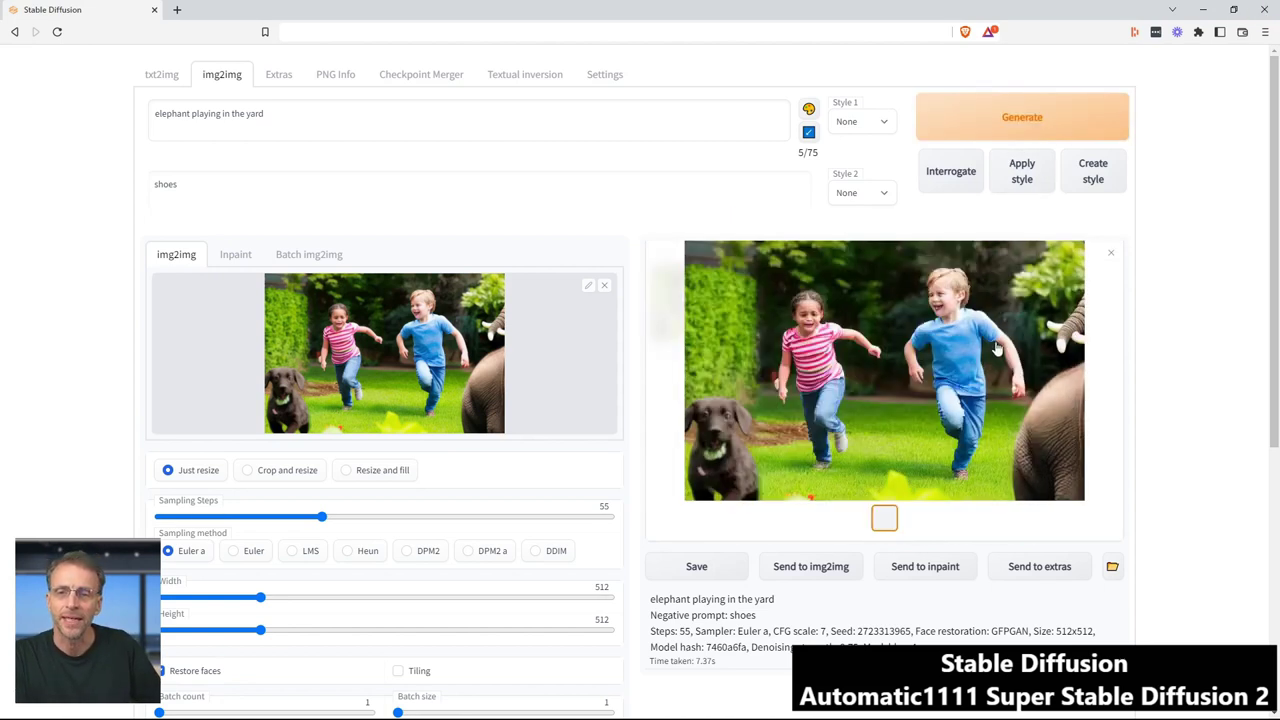
click(991, 138)
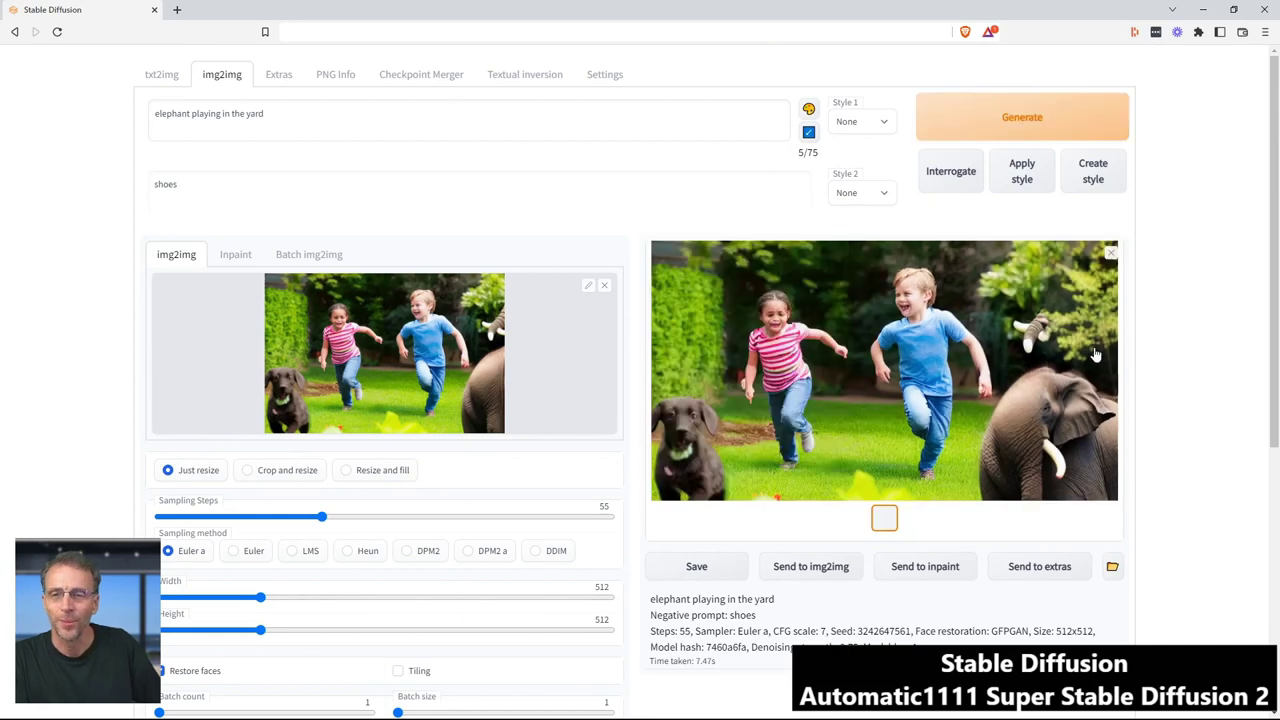
click(1008, 122)
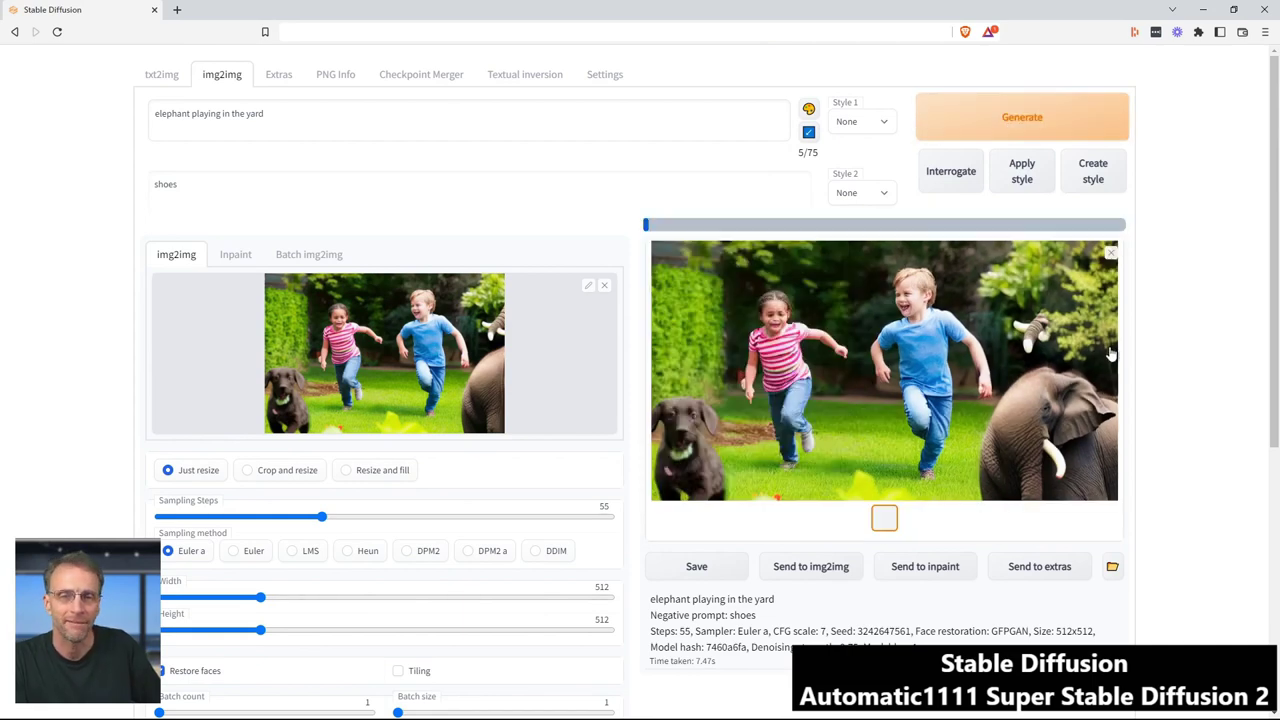
Set the outpainting script's pixels to expand to 256.
scroll(406, 621, down, 5)
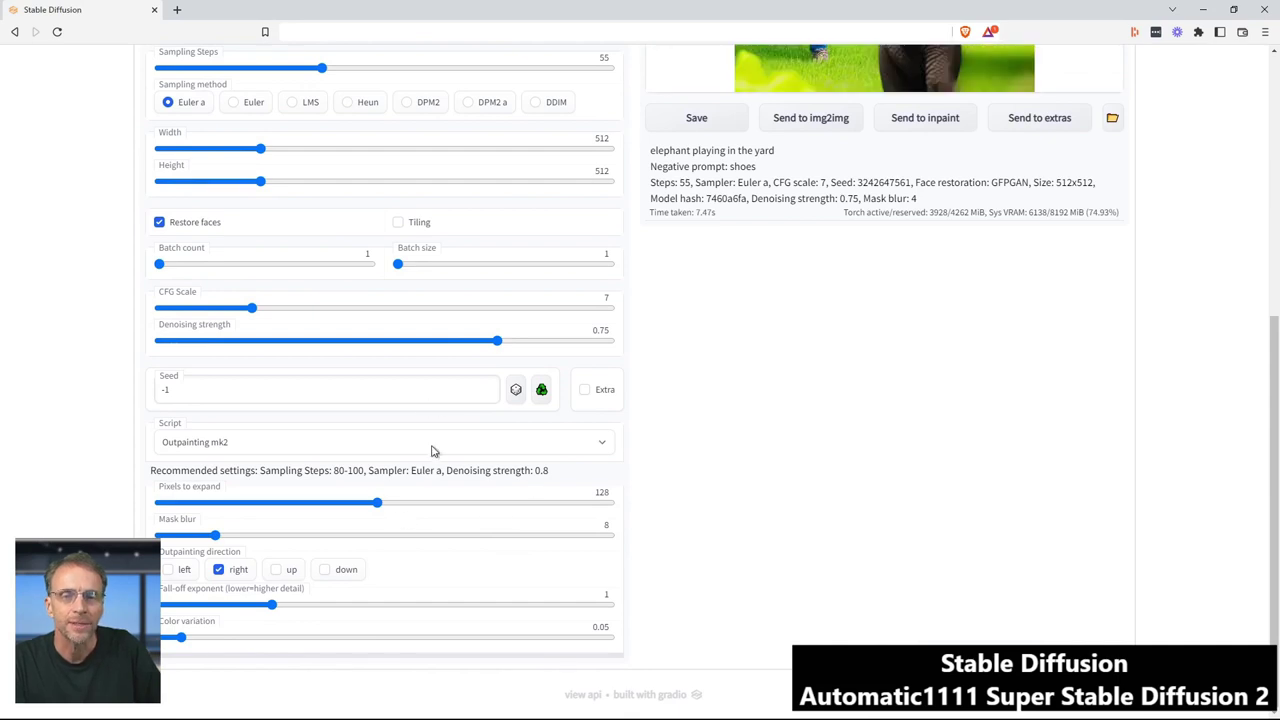
drag(379, 503, 634, 517)
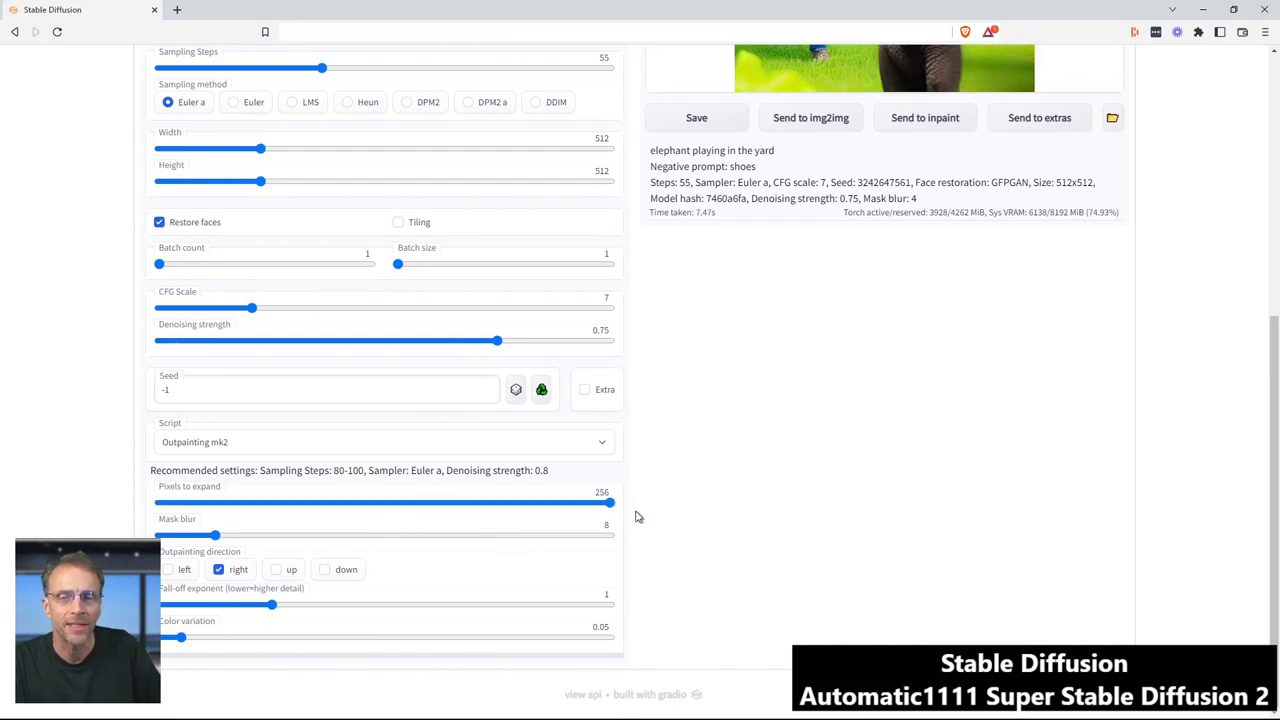
scroll(512, 520, up, 2)
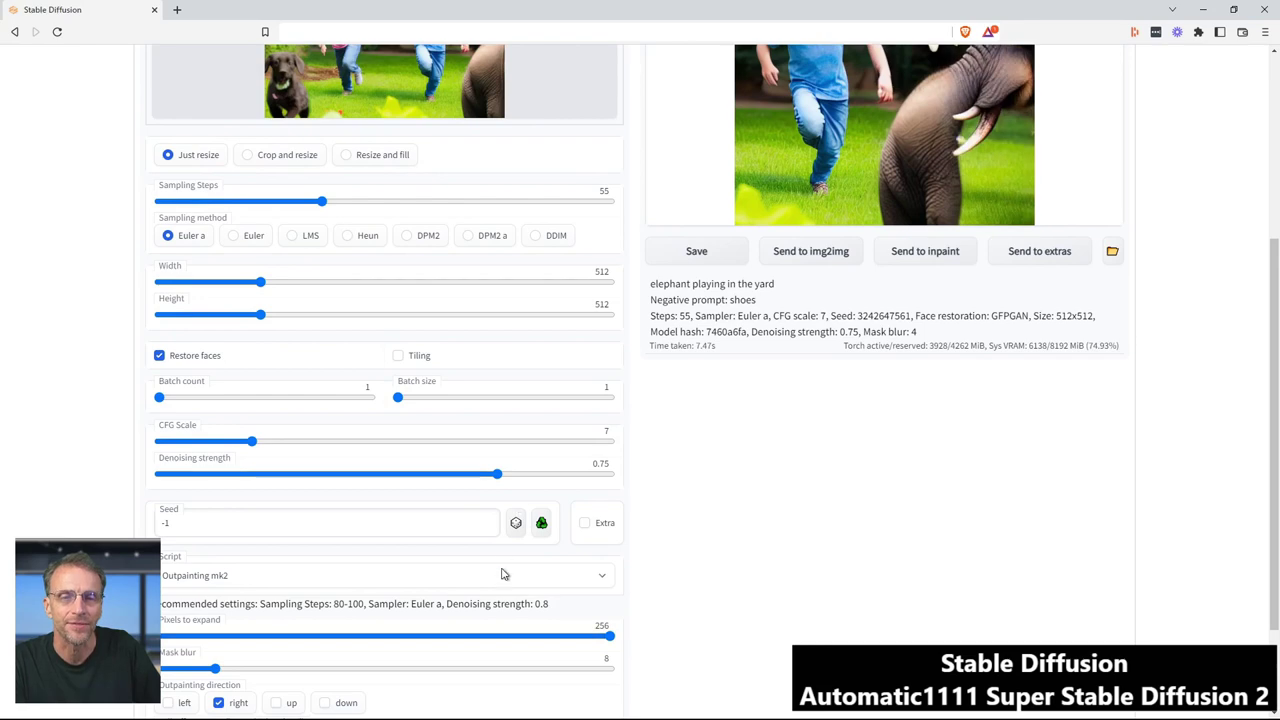
scroll(497, 585, down, 2)
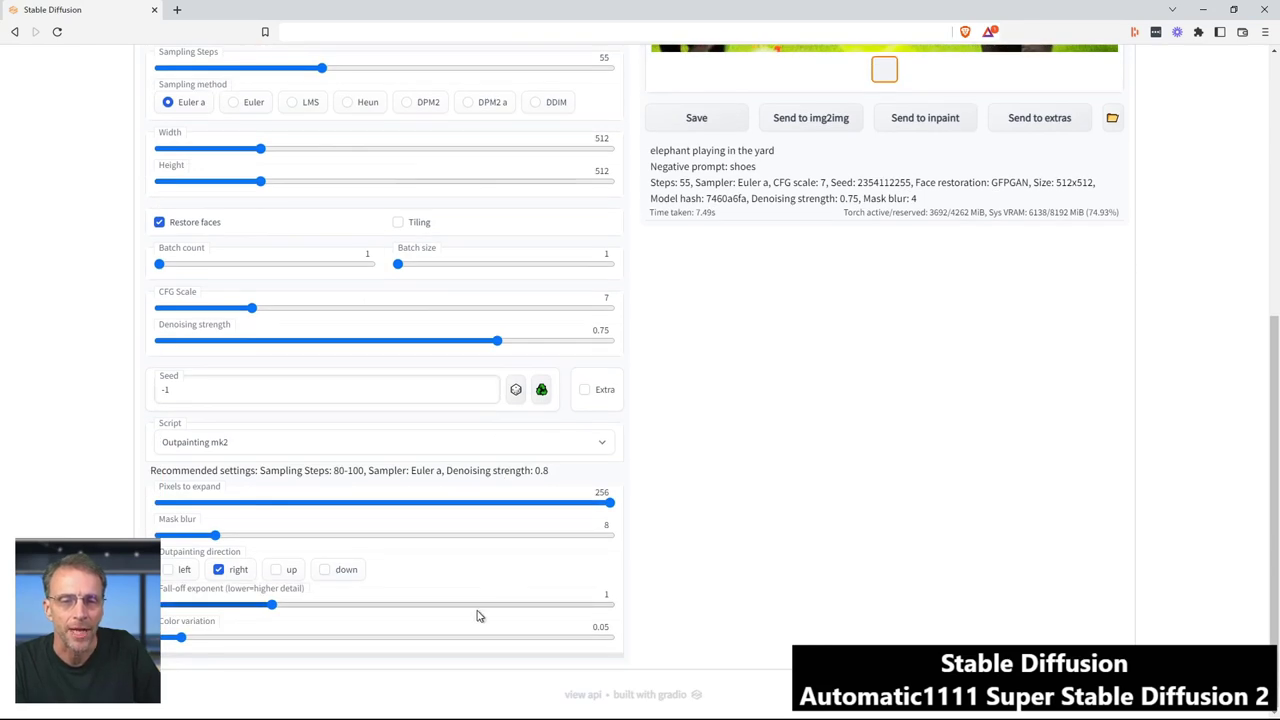
Raise the sampling steps to 91 and generate the outpainted image again.
scroll(363, 429, up, 4)
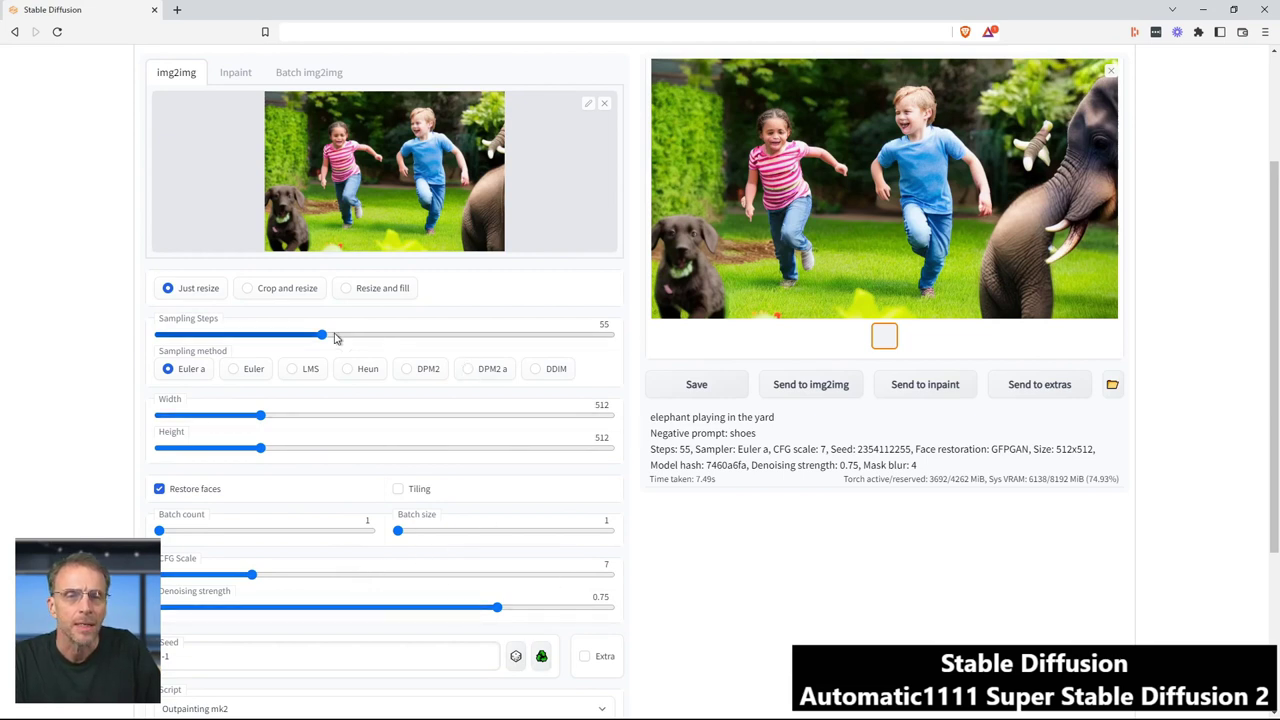
drag(323, 338, 433, 345)
scroll(433, 345, up, 3)
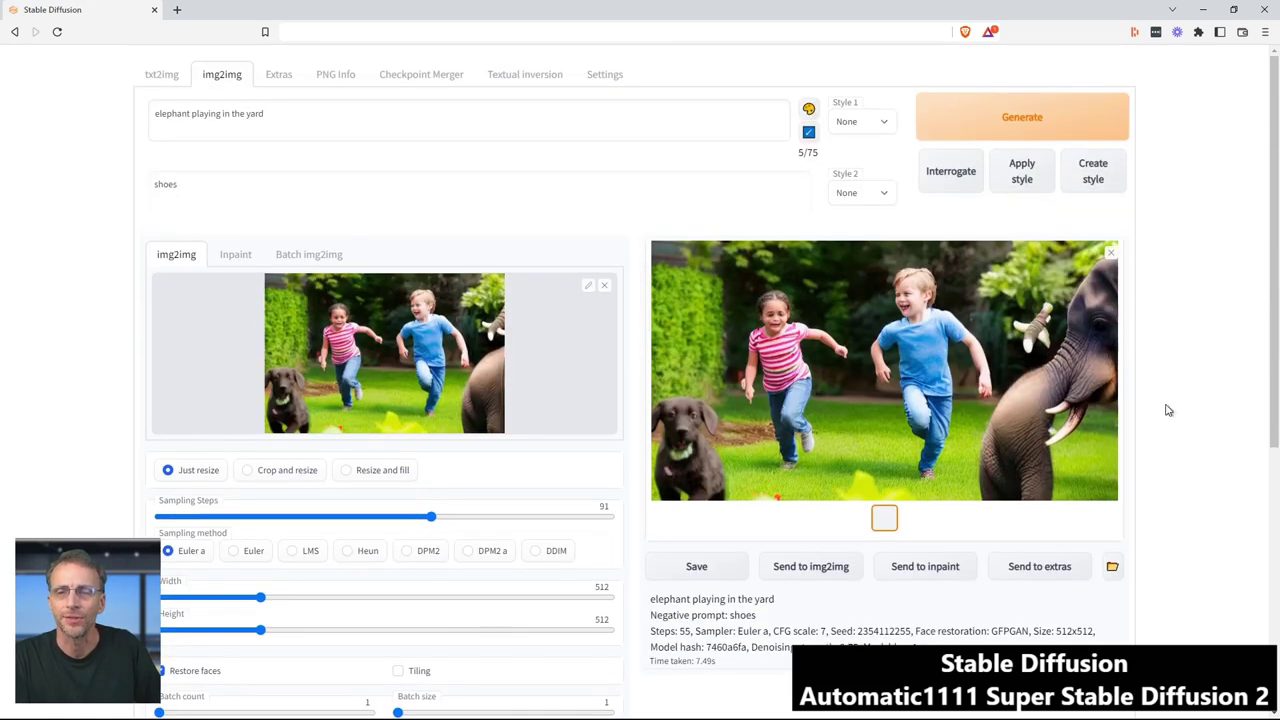
click(1041, 110)
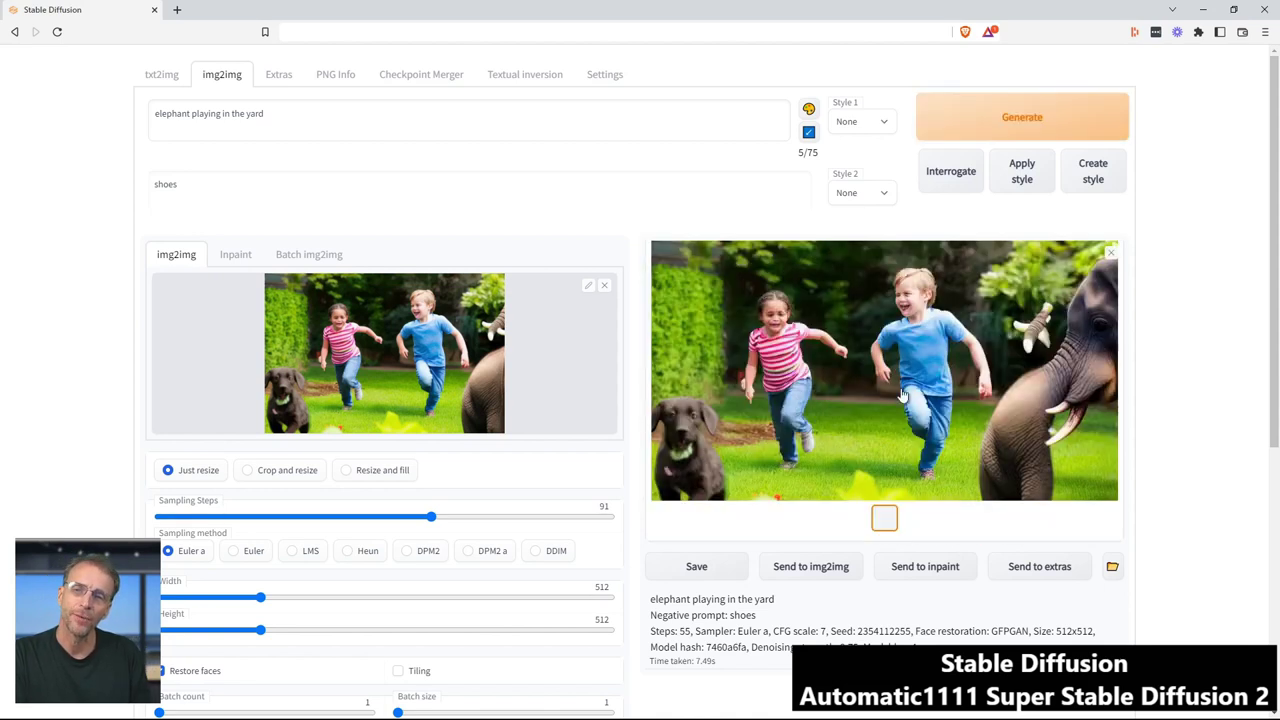
click(1006, 125)
Set the outpainting mask blur to 18 and generate new versions of the elephant extension.
scroll(351, 597, down, 5)
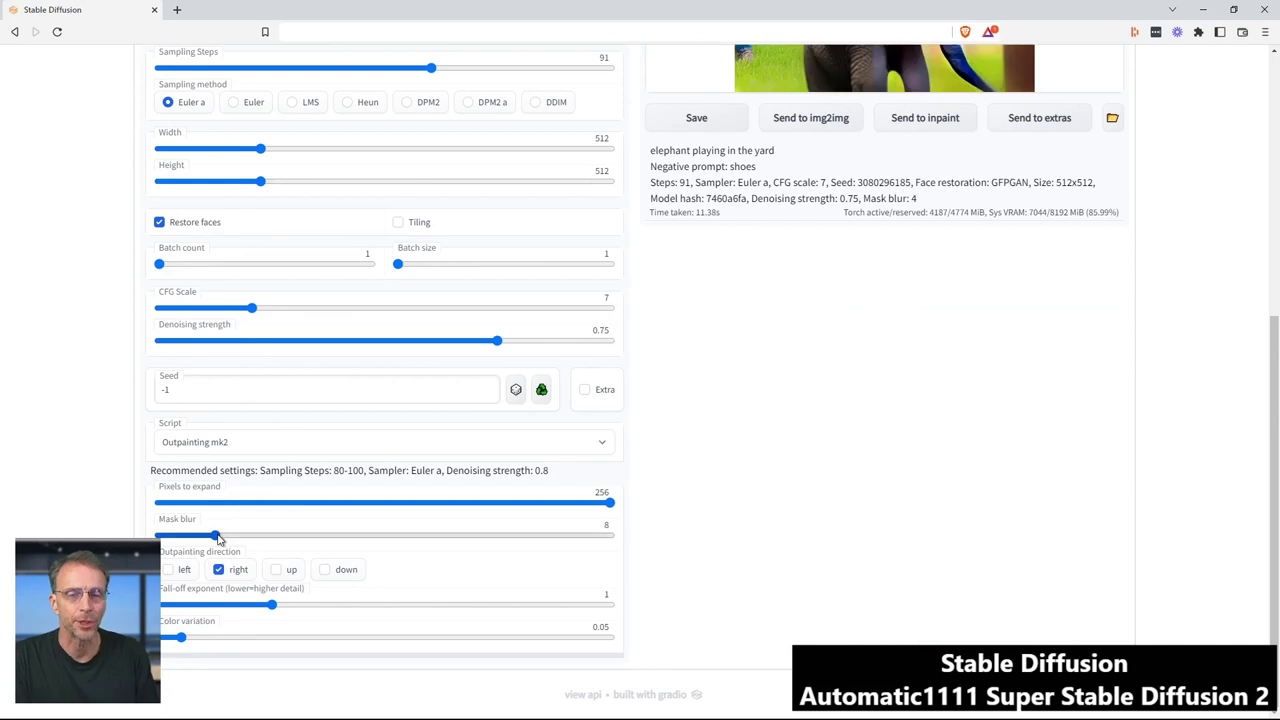
drag(218, 540, 374, 531)
scroll(807, 470, up, 5)
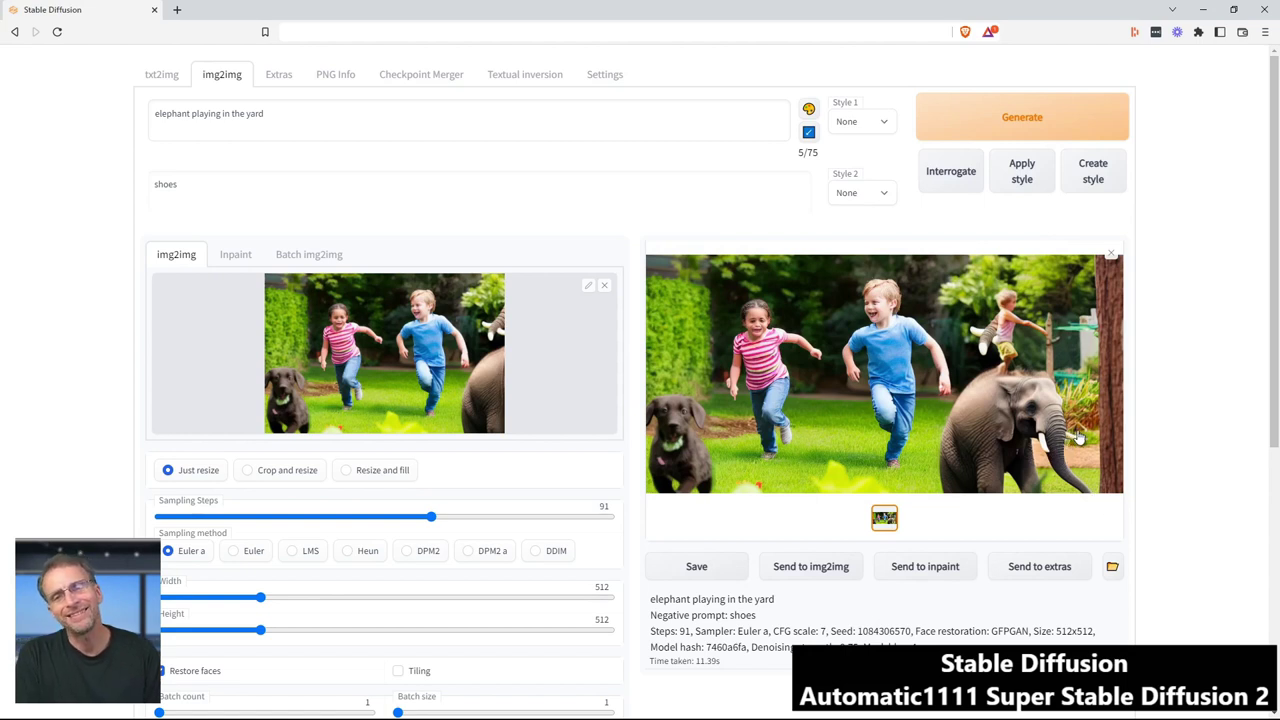
click(989, 121)
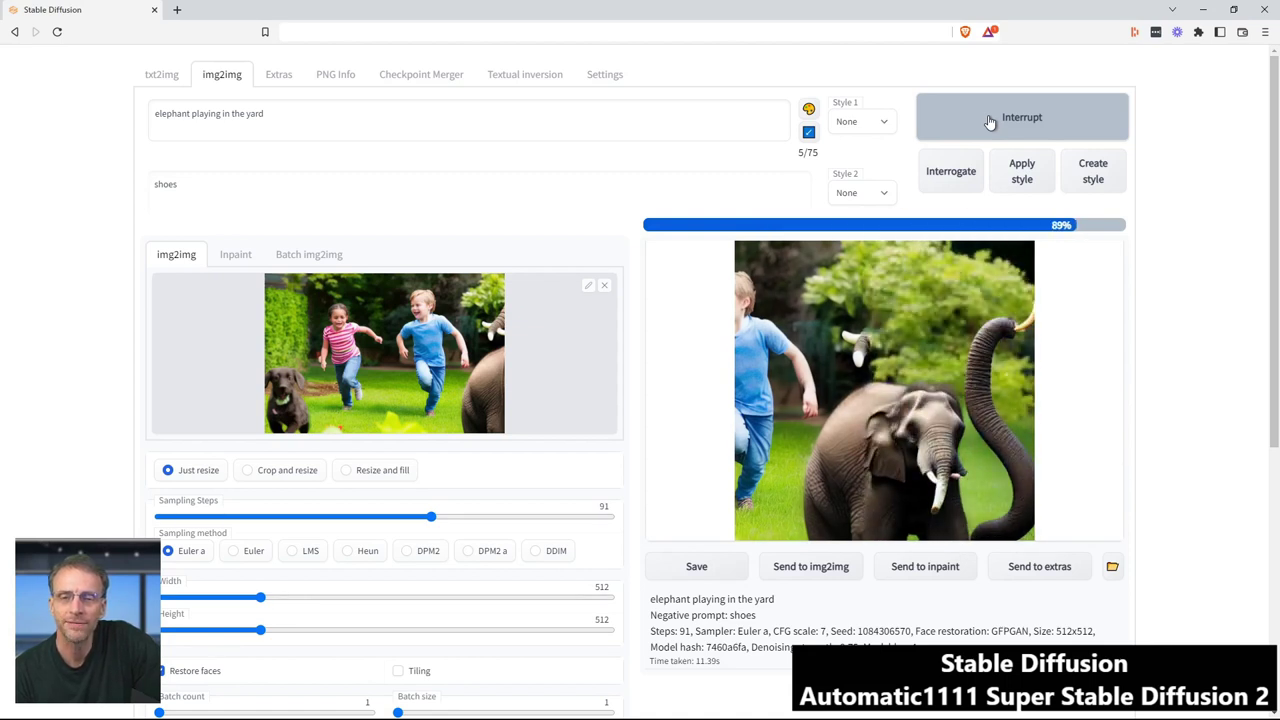
click(988, 121)
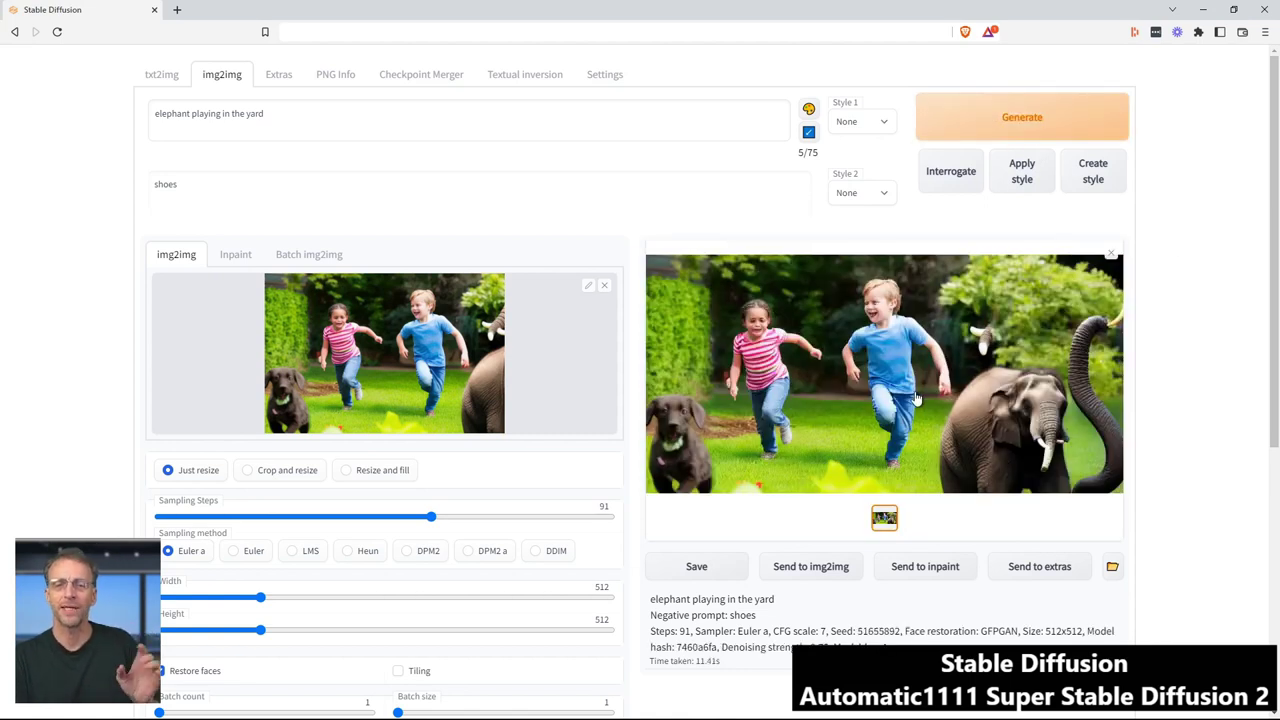
Load the latest result with the elephant as the img2img source and change the outpainting direction from right to up.
drag(405, 370, 396, 362)
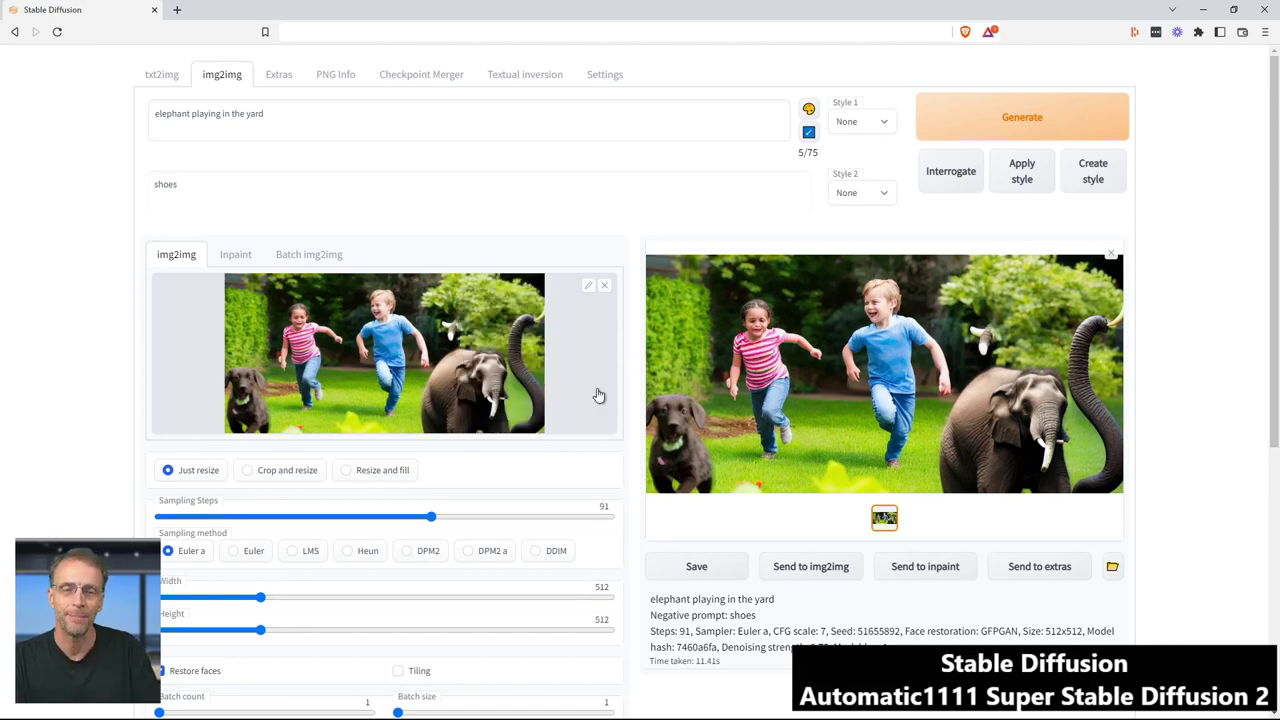
scroll(505, 402, down, 4)
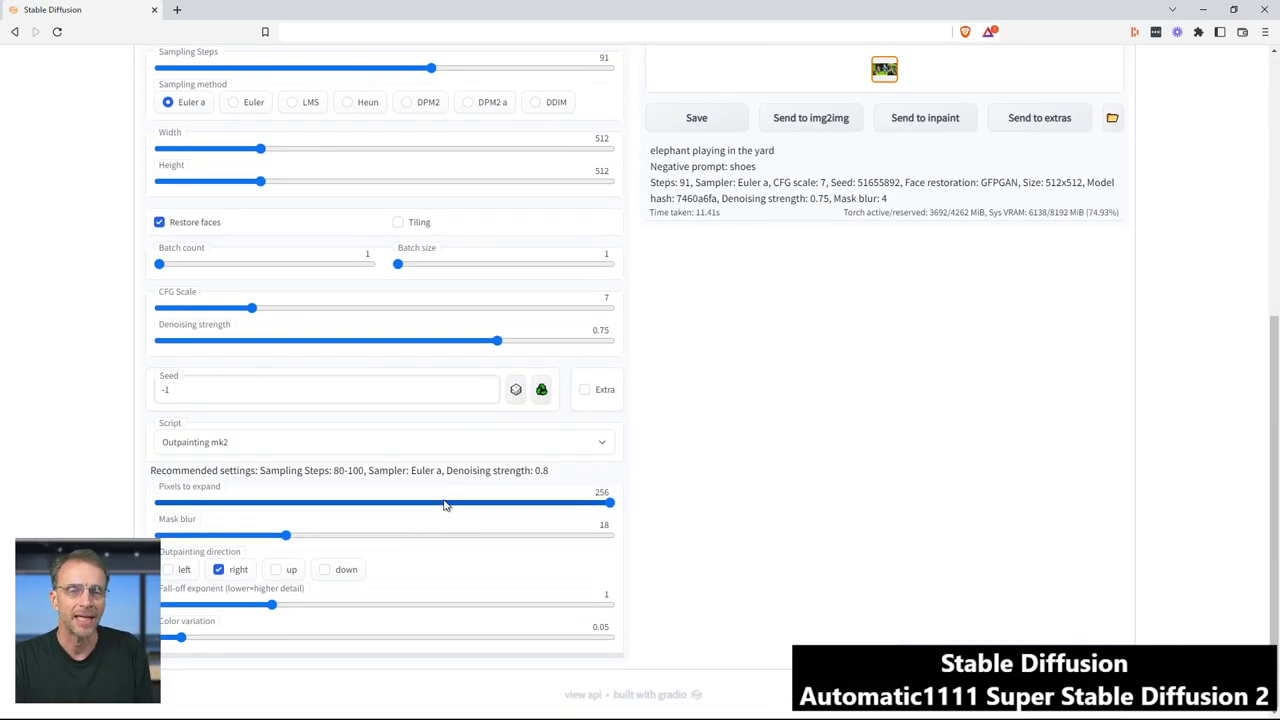
scroll(305, 296, up, 4)
scroll(218, 685, down, 5)
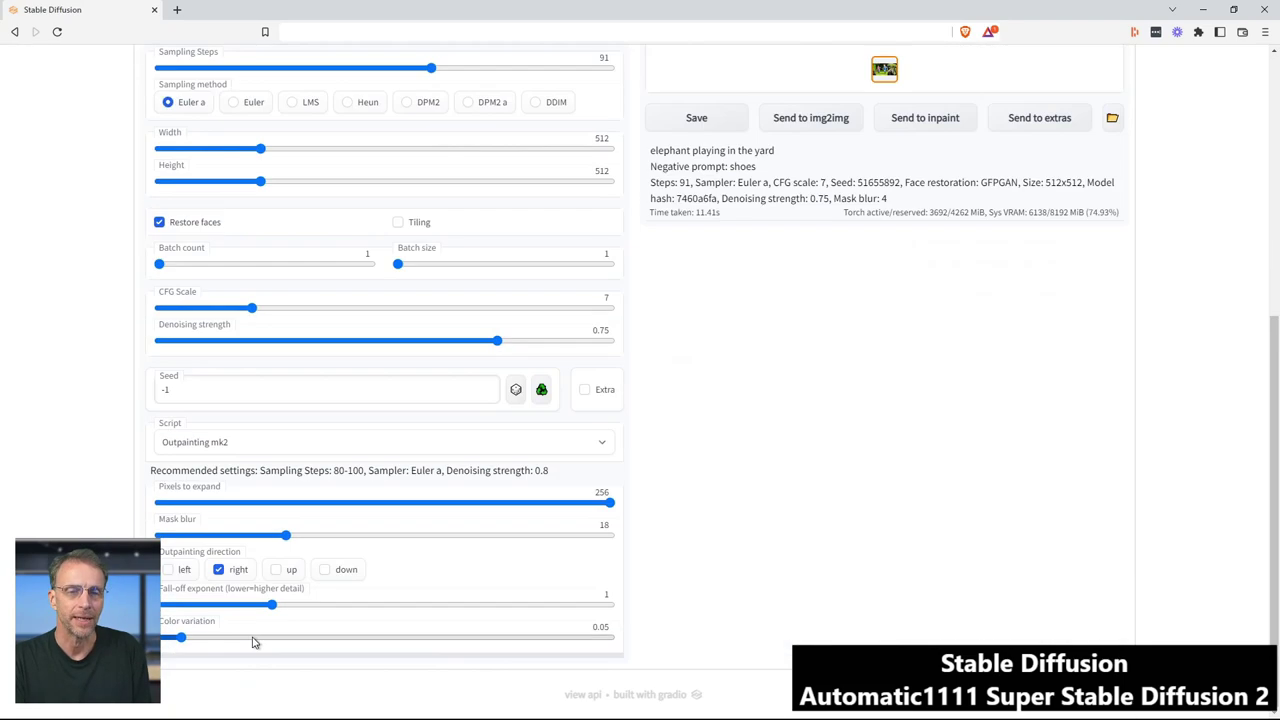
click(218, 569)
click(275, 569)
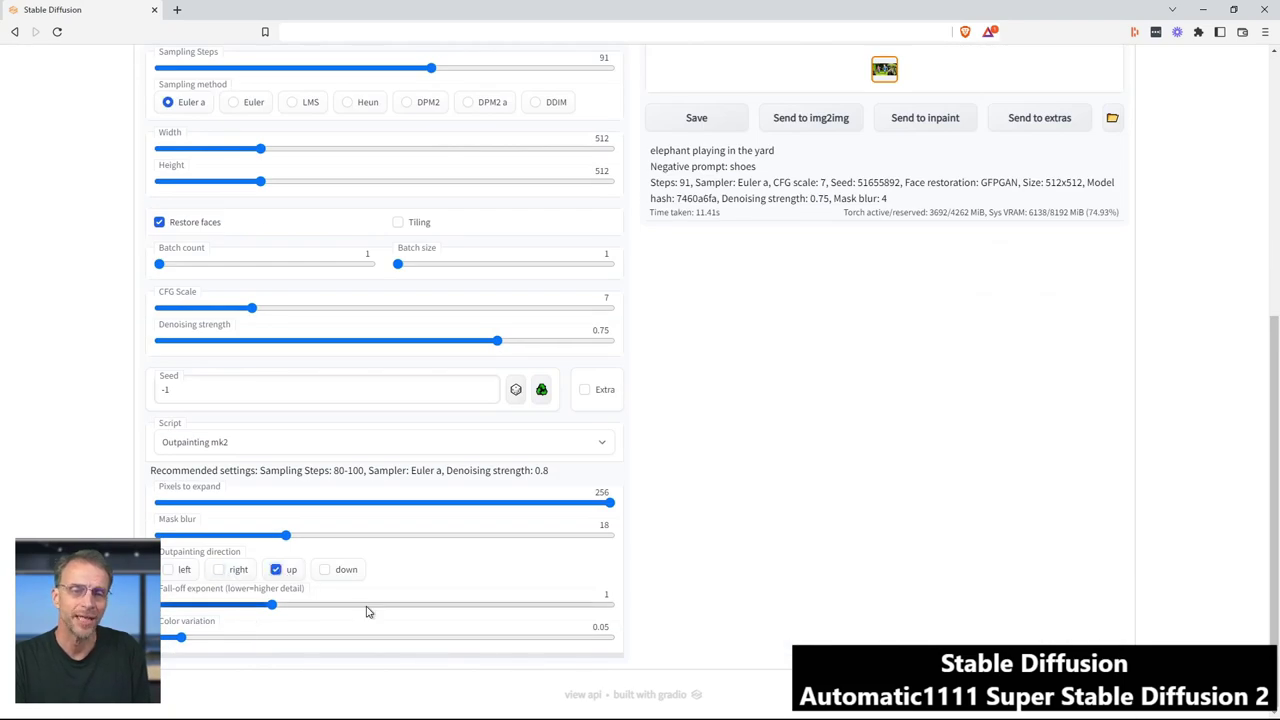
scroll(370, 605, up, 5)
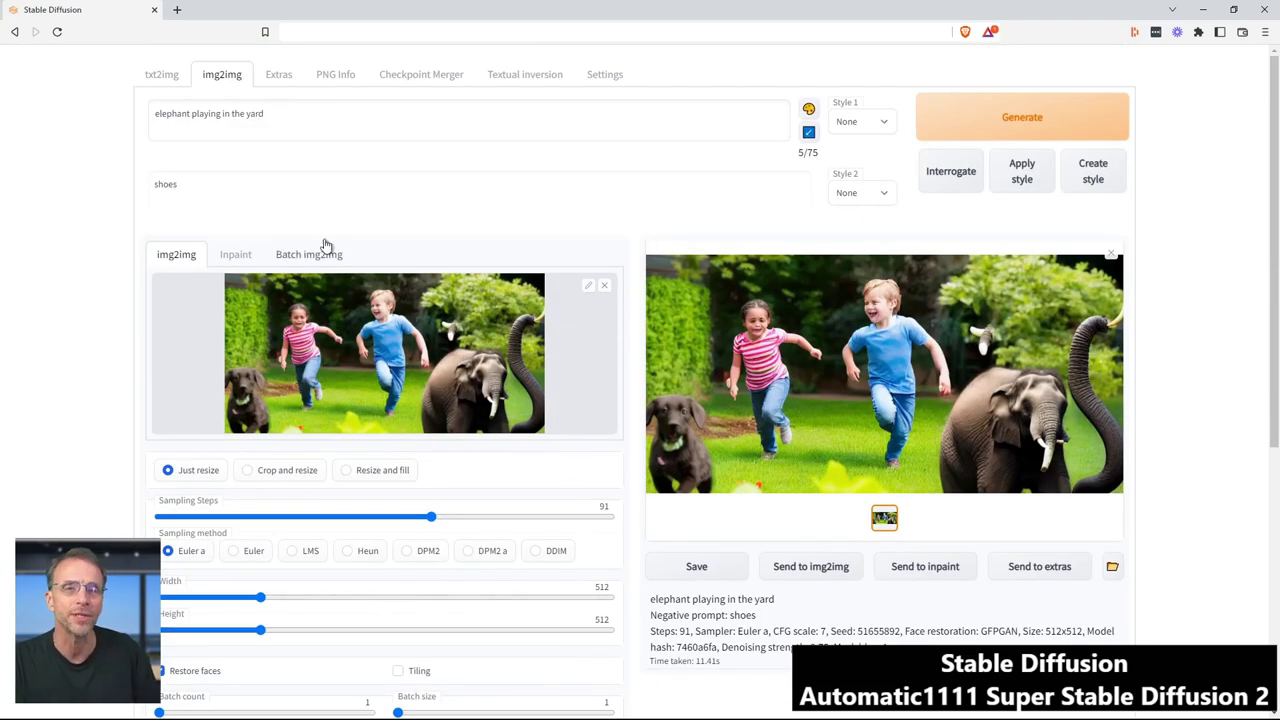
Replace the whole prompt with "cloudy sky".
drag(311, 116, 93, 130)
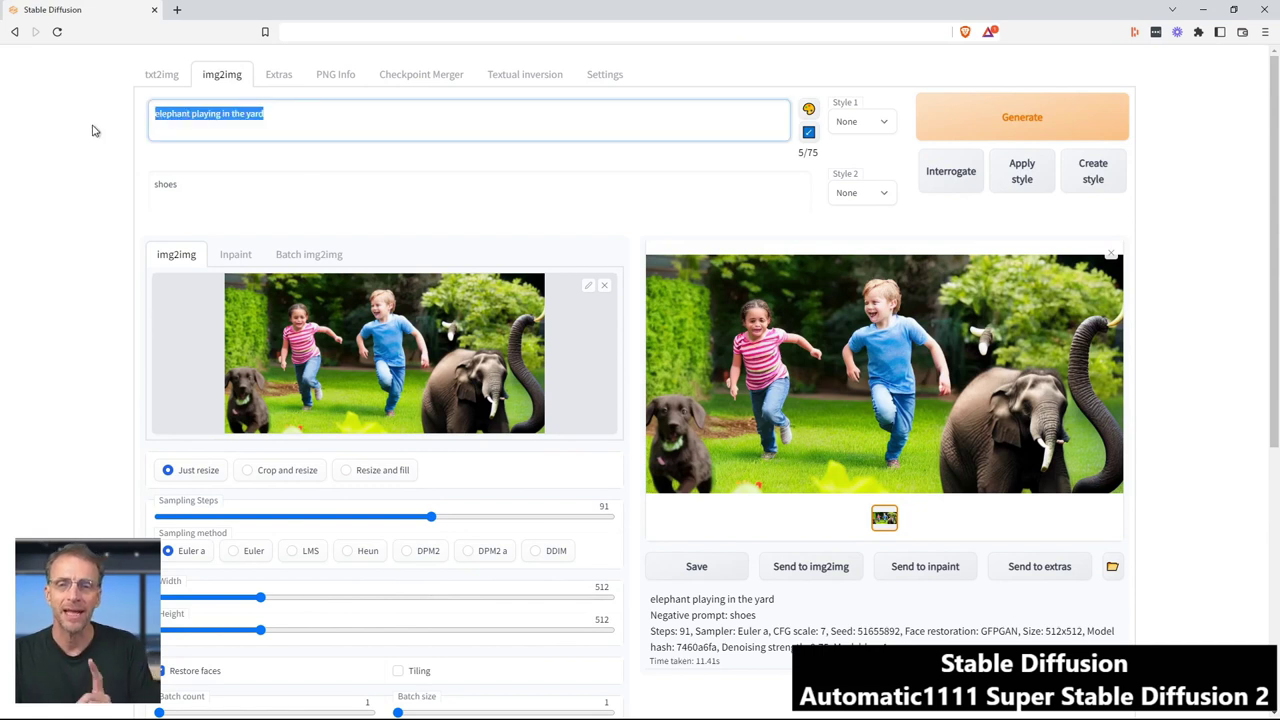
text(cloudy sky)
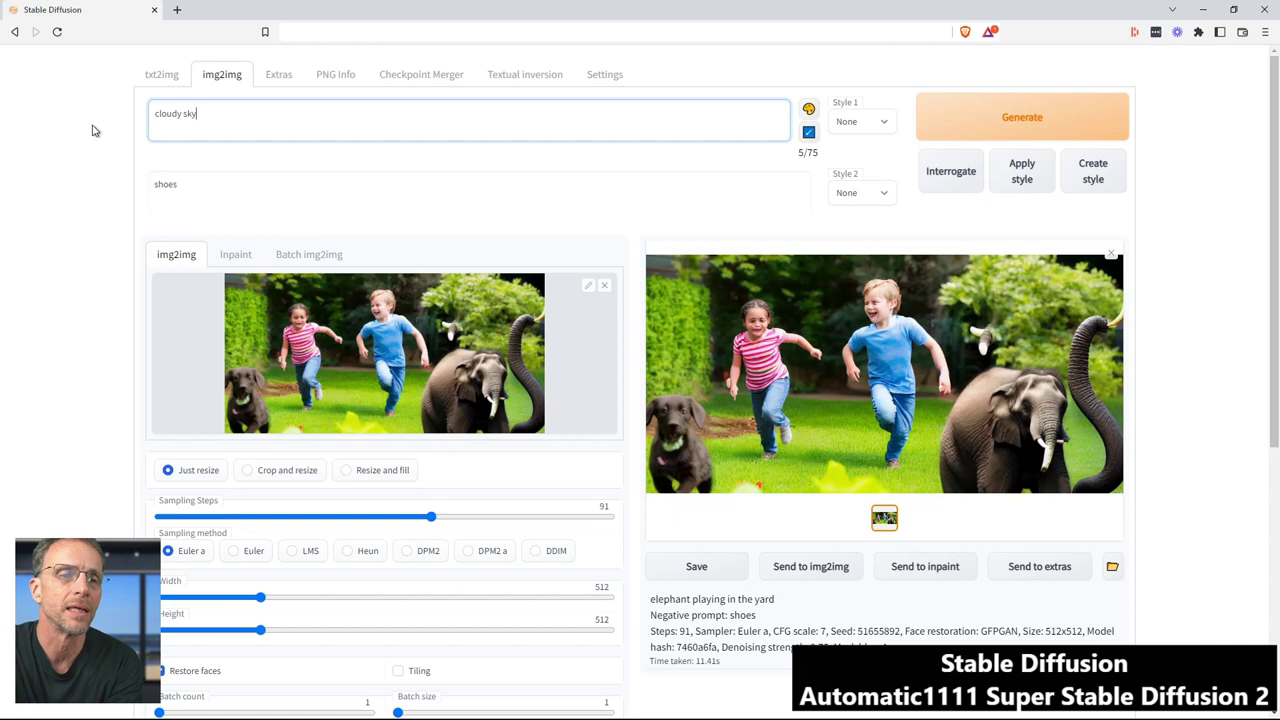
scroll(406, 660, down, 5)
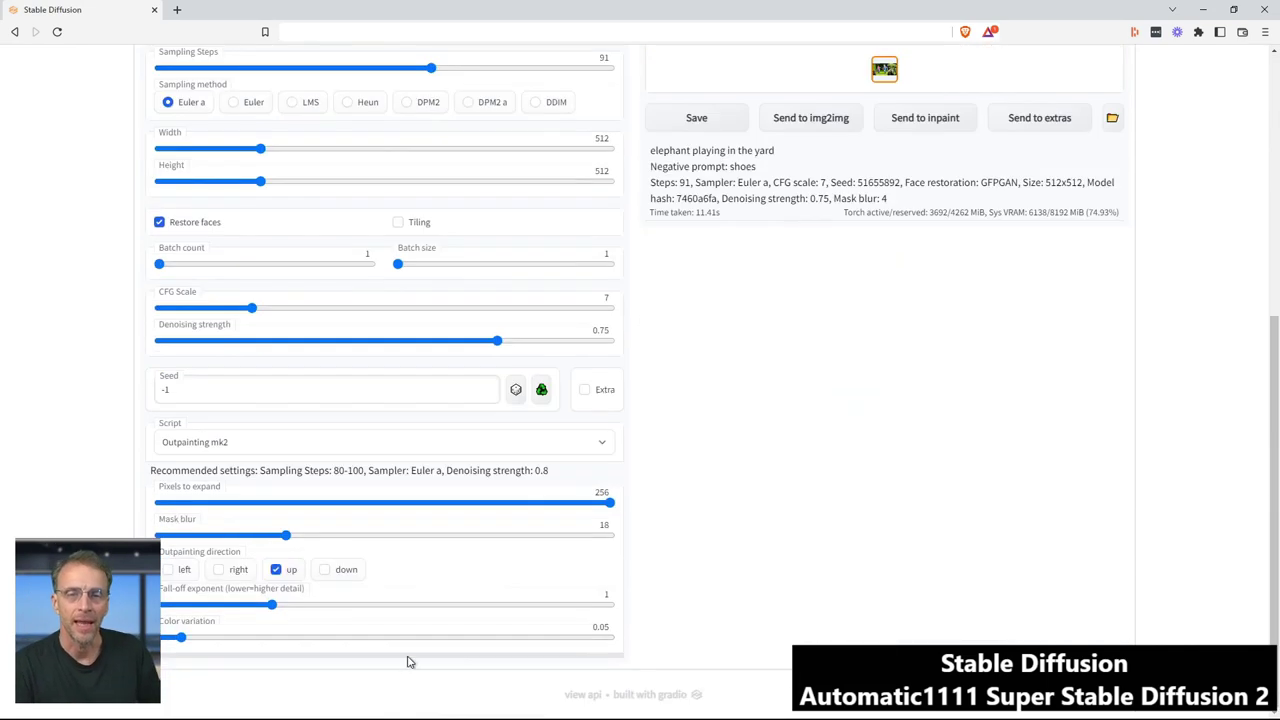
Generate the upward outpainting with the cloudy sky, producing two successive versions.
scroll(608, 531, up, 5)
click(980, 117)
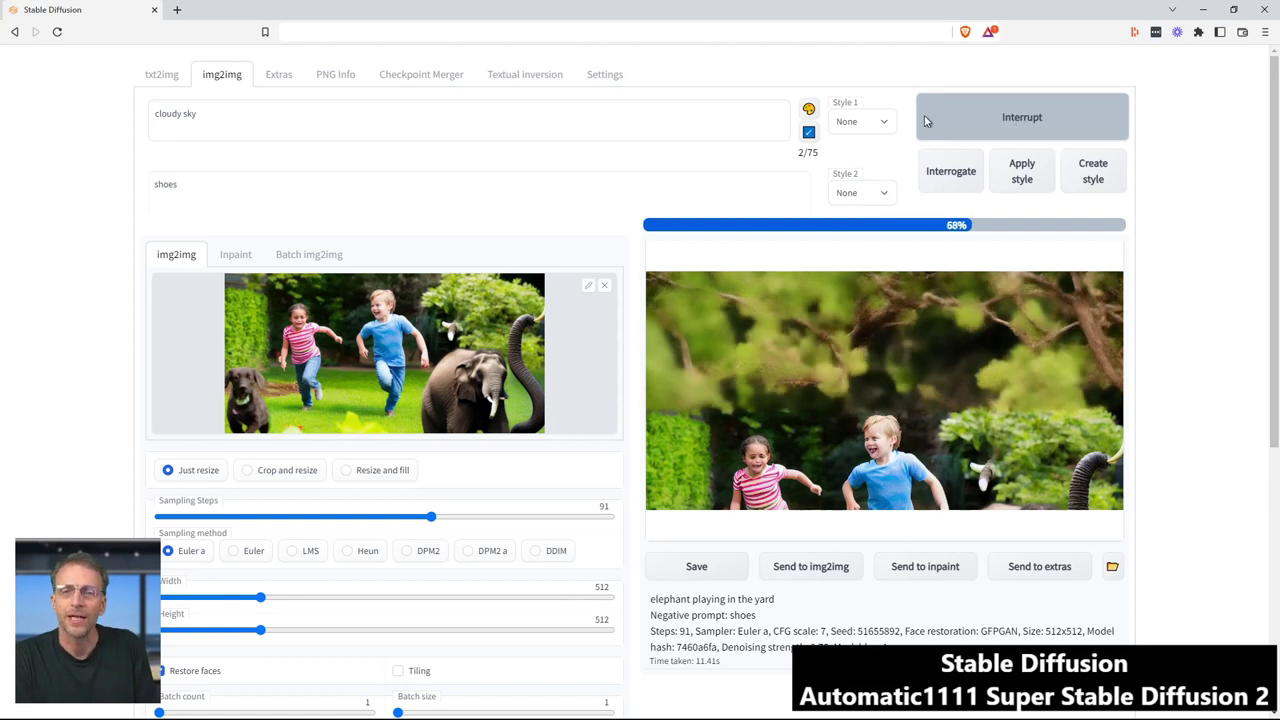
click(1006, 134)
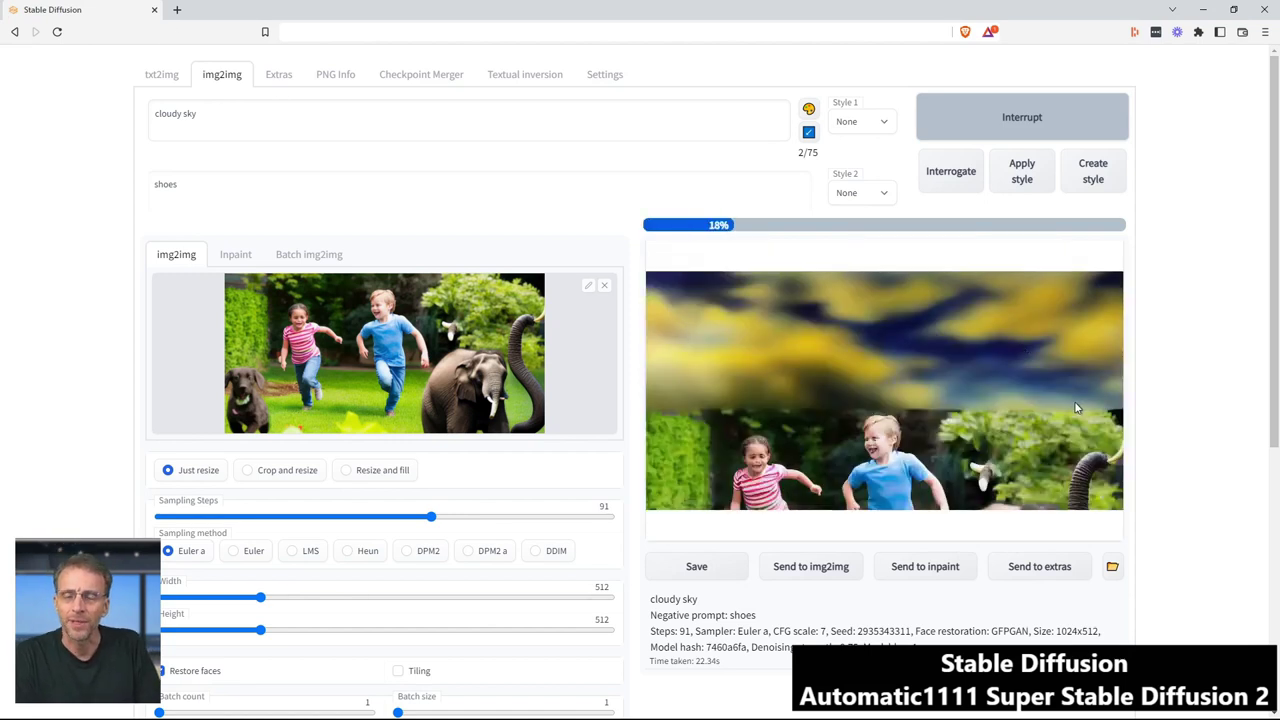
scroll(1056, 370, down, 2)
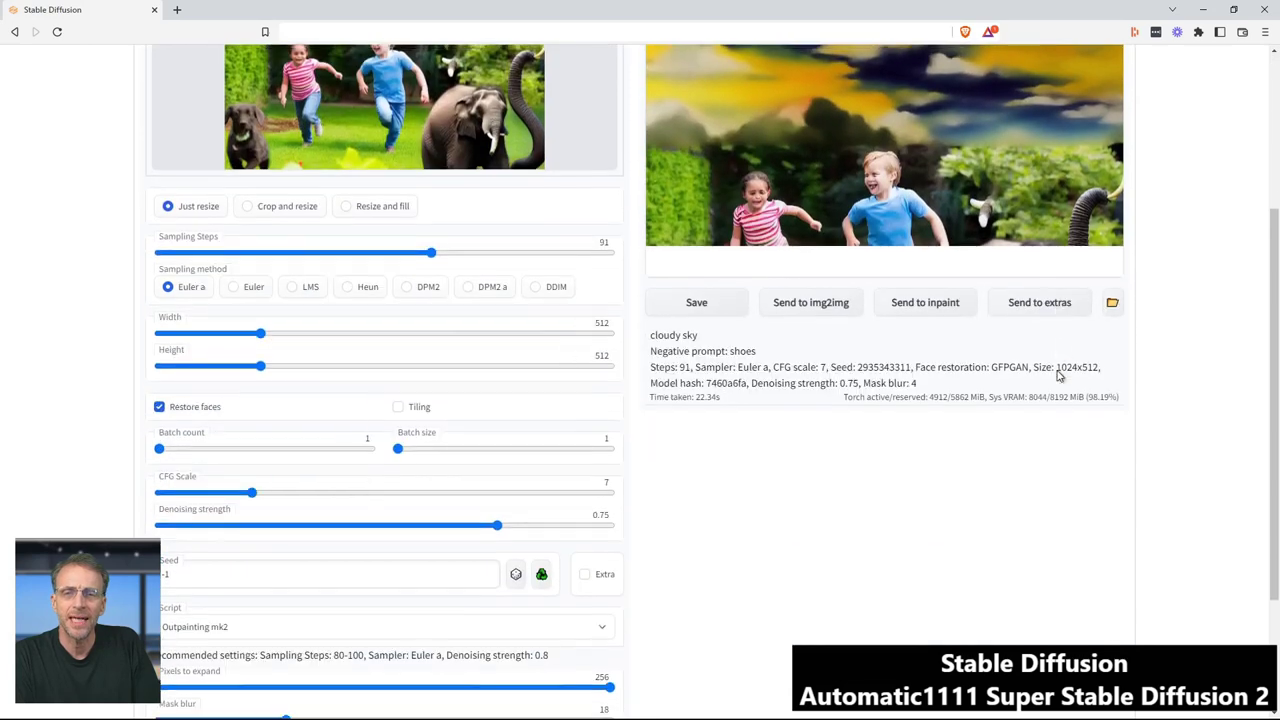
scroll(1000, 380, up, 2)
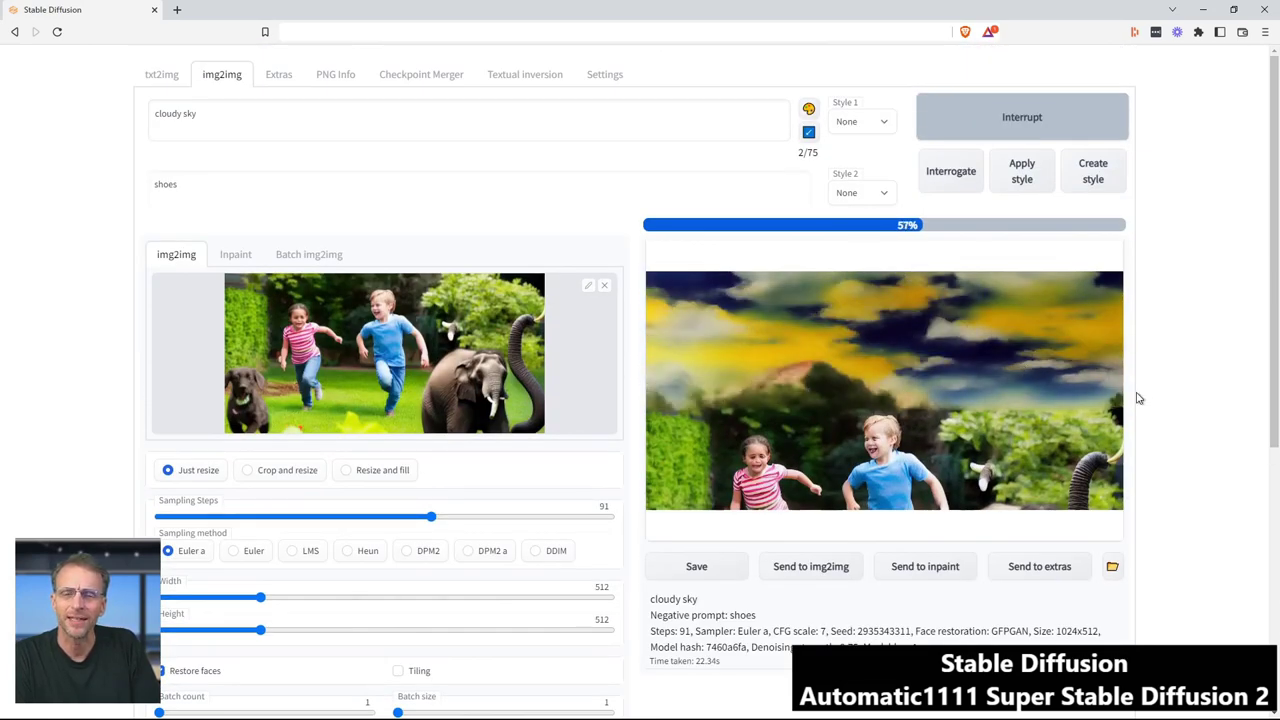
scroll(1040, 242, down, 2)
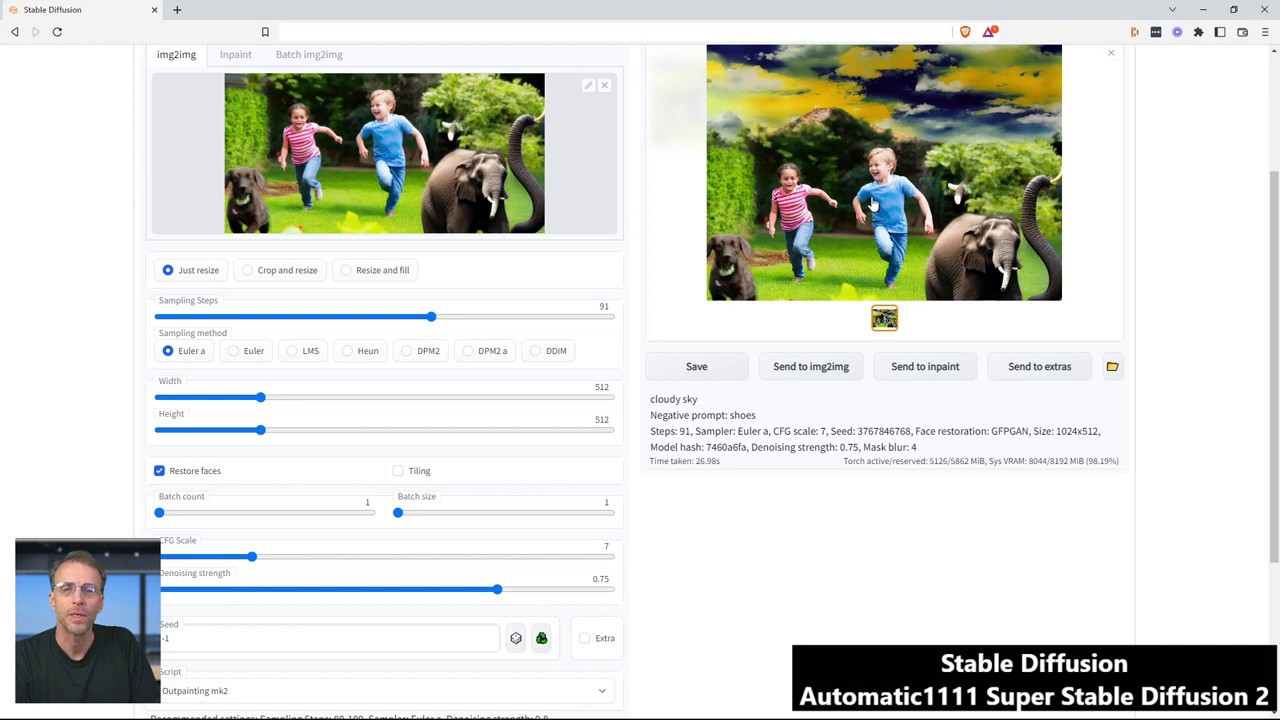
Load the cloudy-sky result into inpainting, enlarge the brush, set the mask blur to 7 and mask a cloud-shaped area of the sky.
click(924, 368)
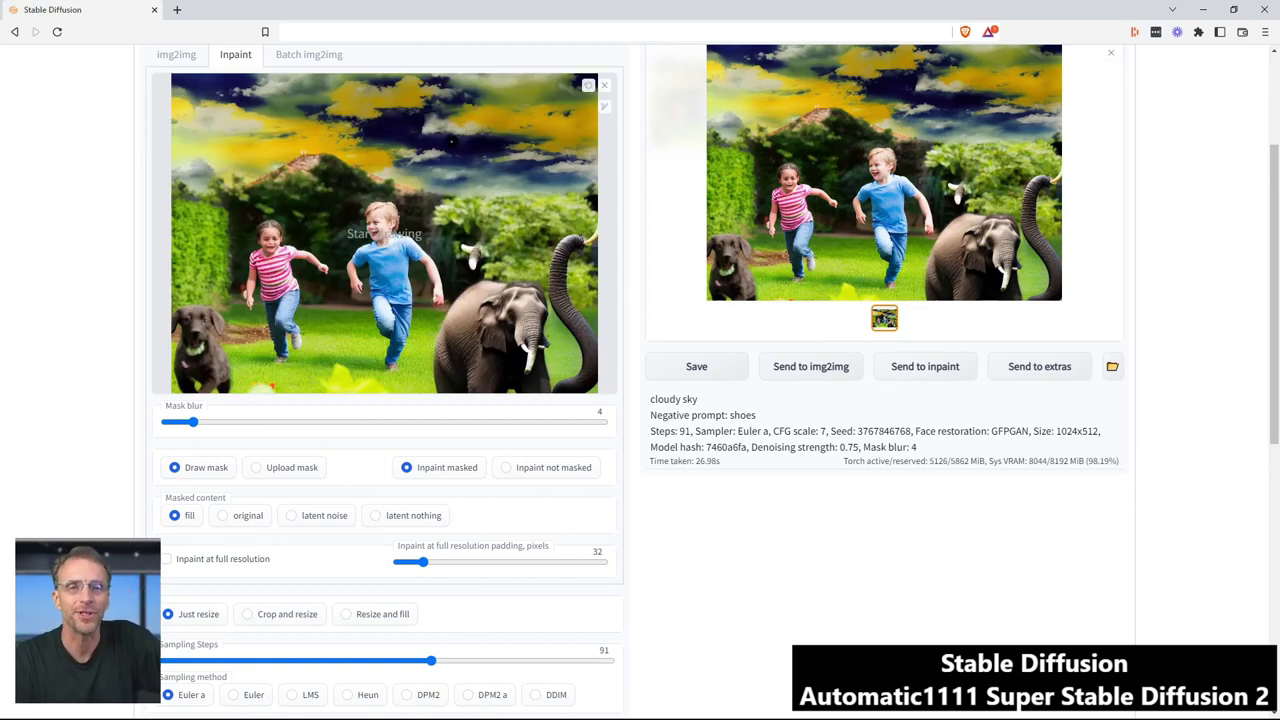
click(604, 106)
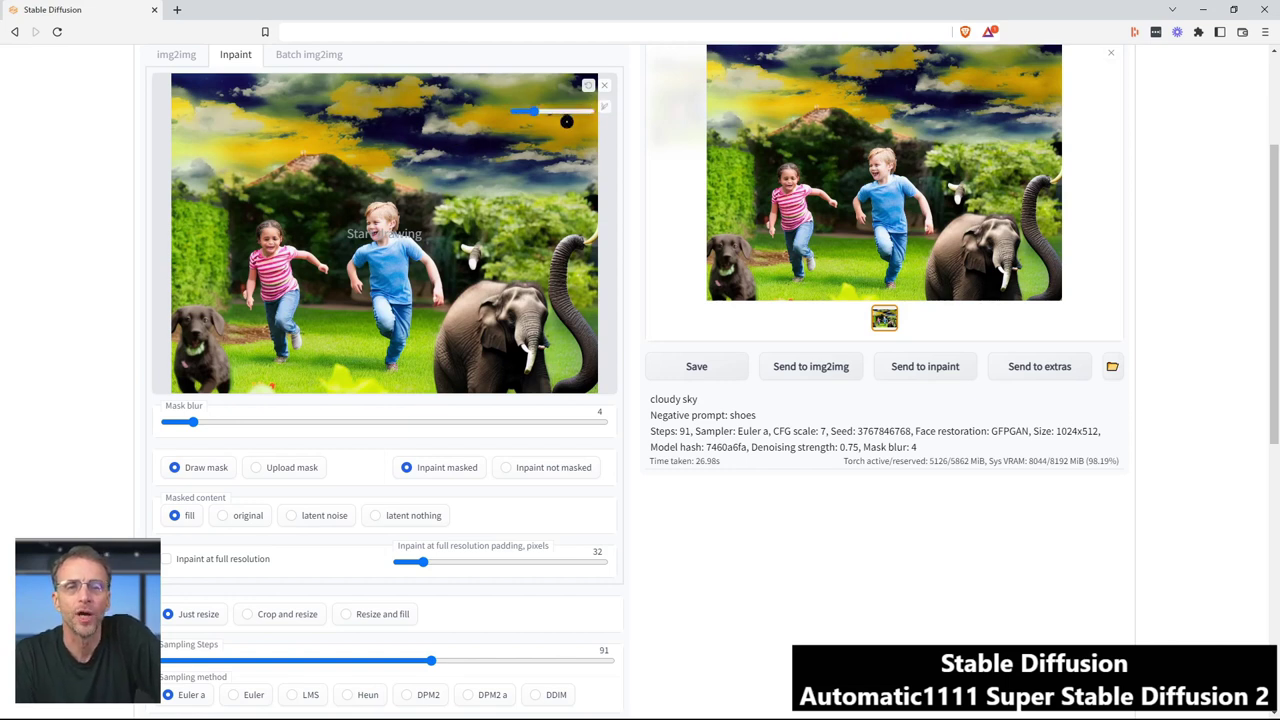
drag(535, 115, 547, 114)
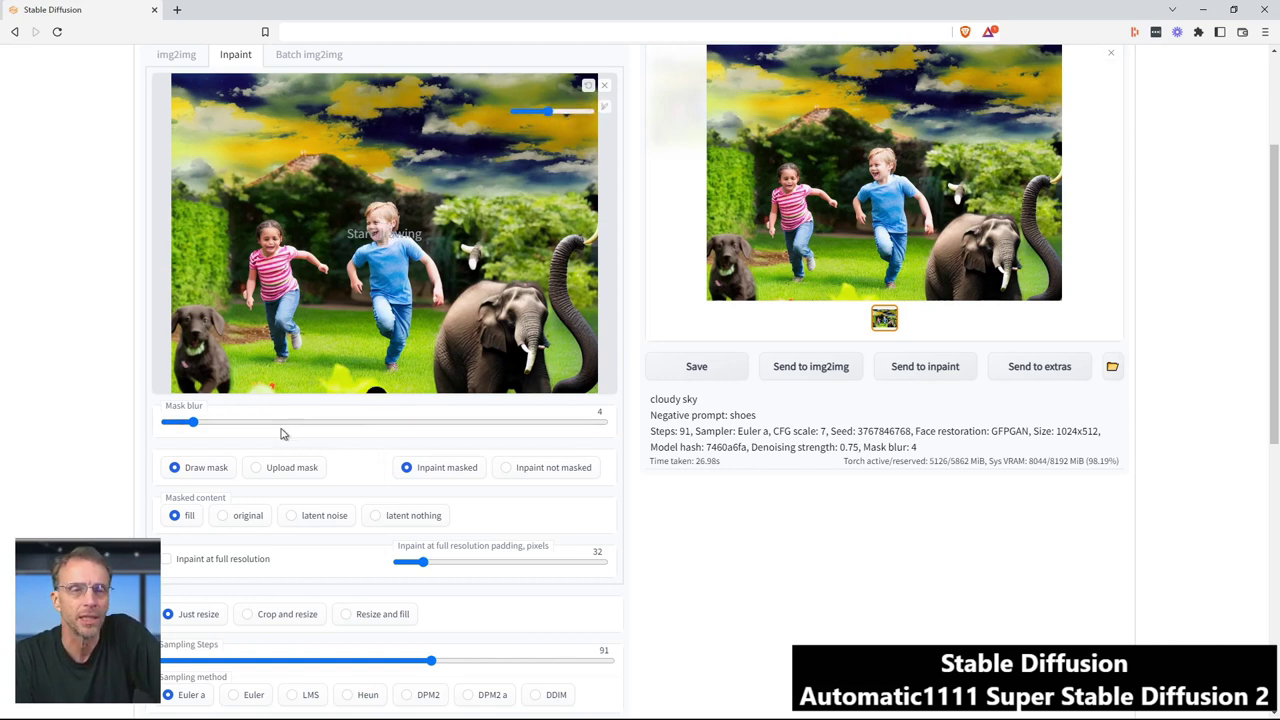
drag(199, 427, 216, 429)
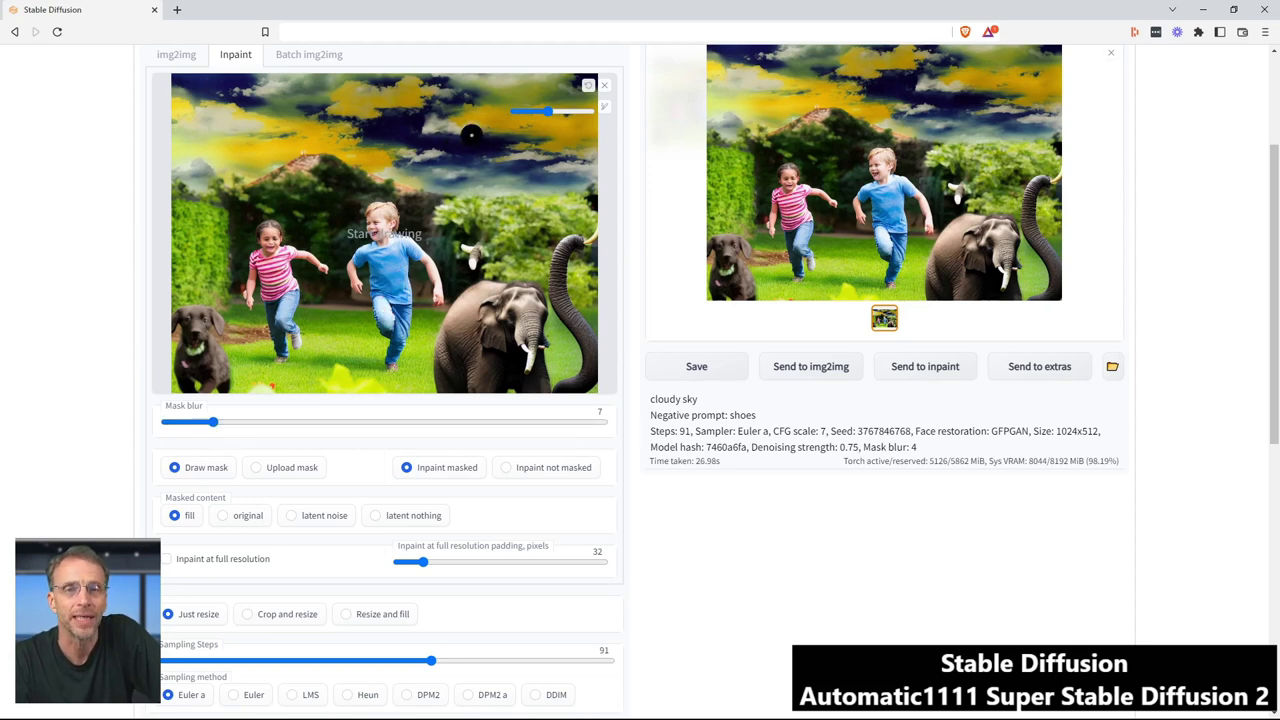
mouse_move(474, 118)
mouse_down()
mouse_move(369, 104)
mouse_move(332, 129)
mouse_move(507, 128)
mouse_move(481, 107)
mouse_move(422, 101)
mouse_move(356, 119)
mouse_move(469, 127)
mouse_move(457, 146)
mouse_move(409, 144)
mouse_move(333, 115)
mouse_move(467, 98)
mouse_move(500, 128)
mouse_move(361, 92)
mouse_move(320, 110)
mouse_move(354, 140)
mouse_move(394, 152)
mouse_up()
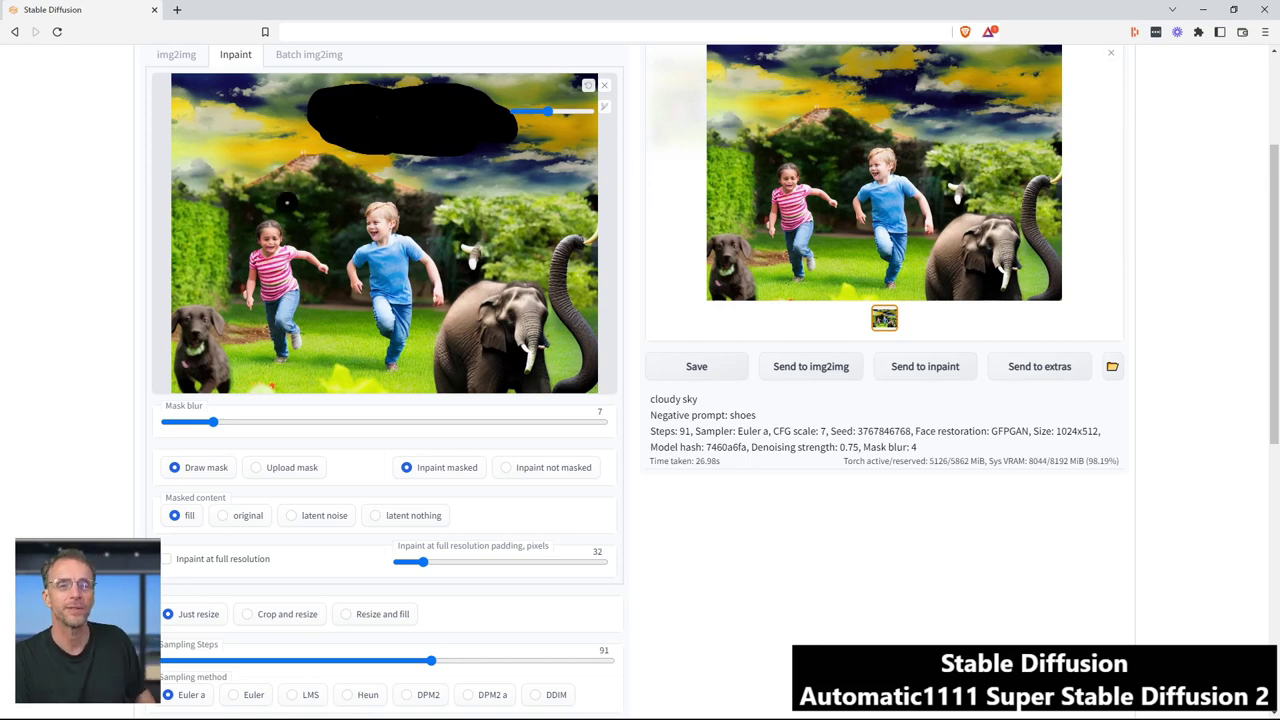
Replace the prompt with "pterodactyl in the sky" and generate the image.
scroll(346, 300, up, 2)
drag(218, 124, 97, 114)
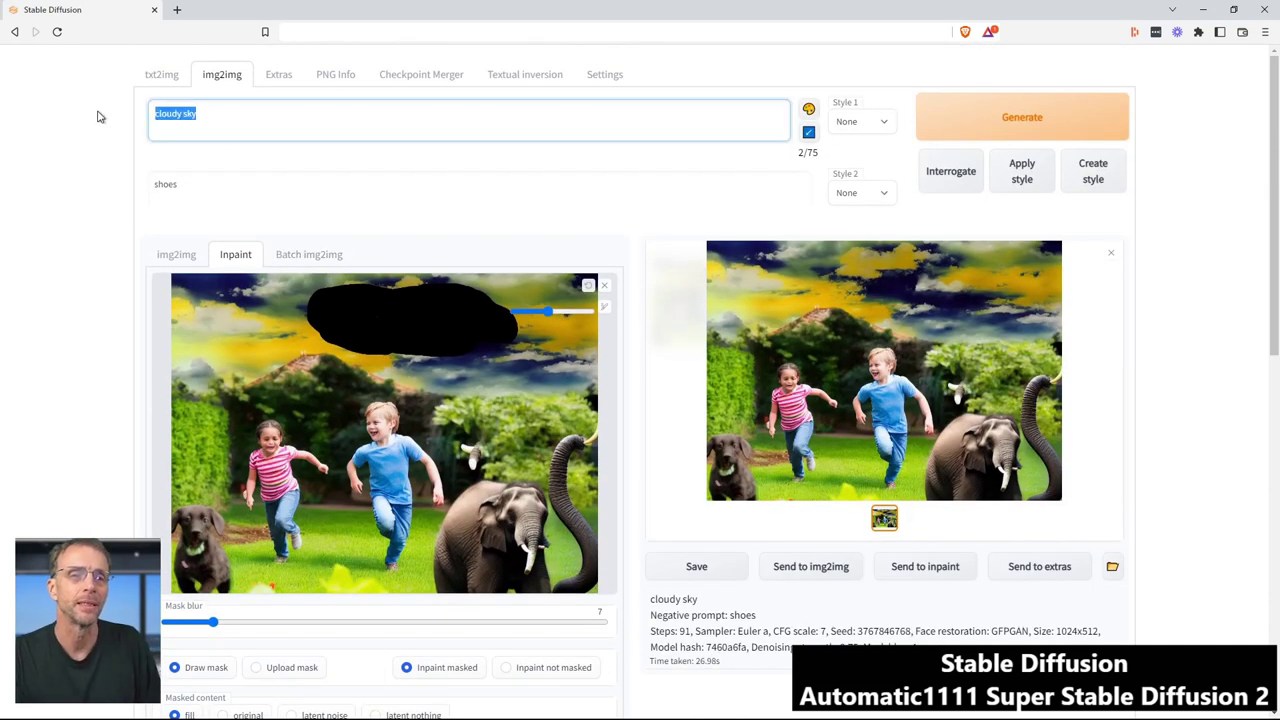
text(pterodactyl)
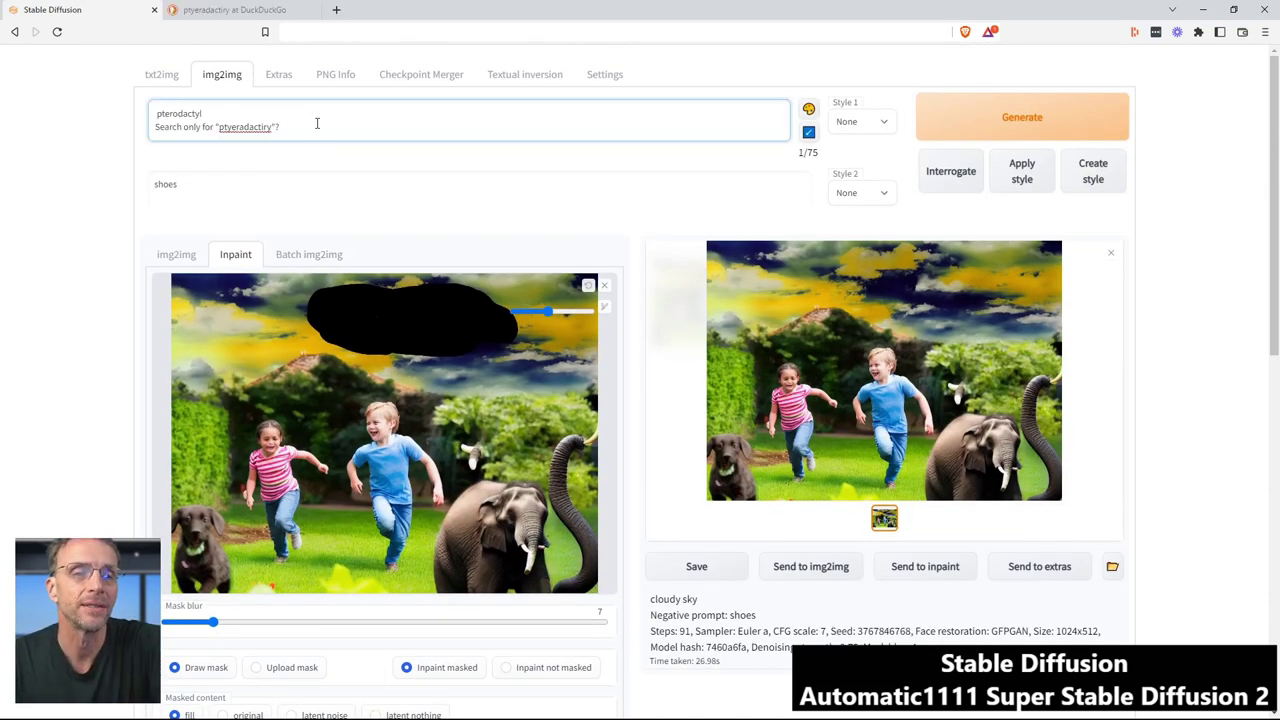
drag(317, 123, 86, 146)
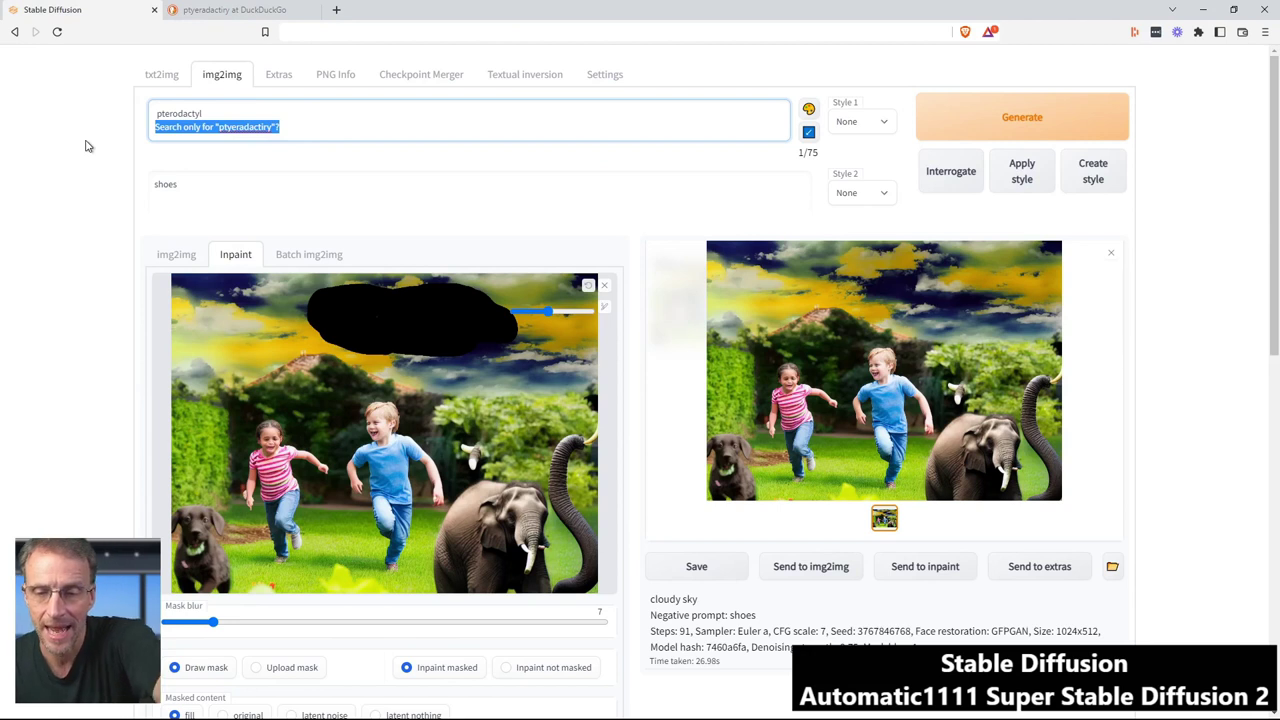
key(BackSpace)
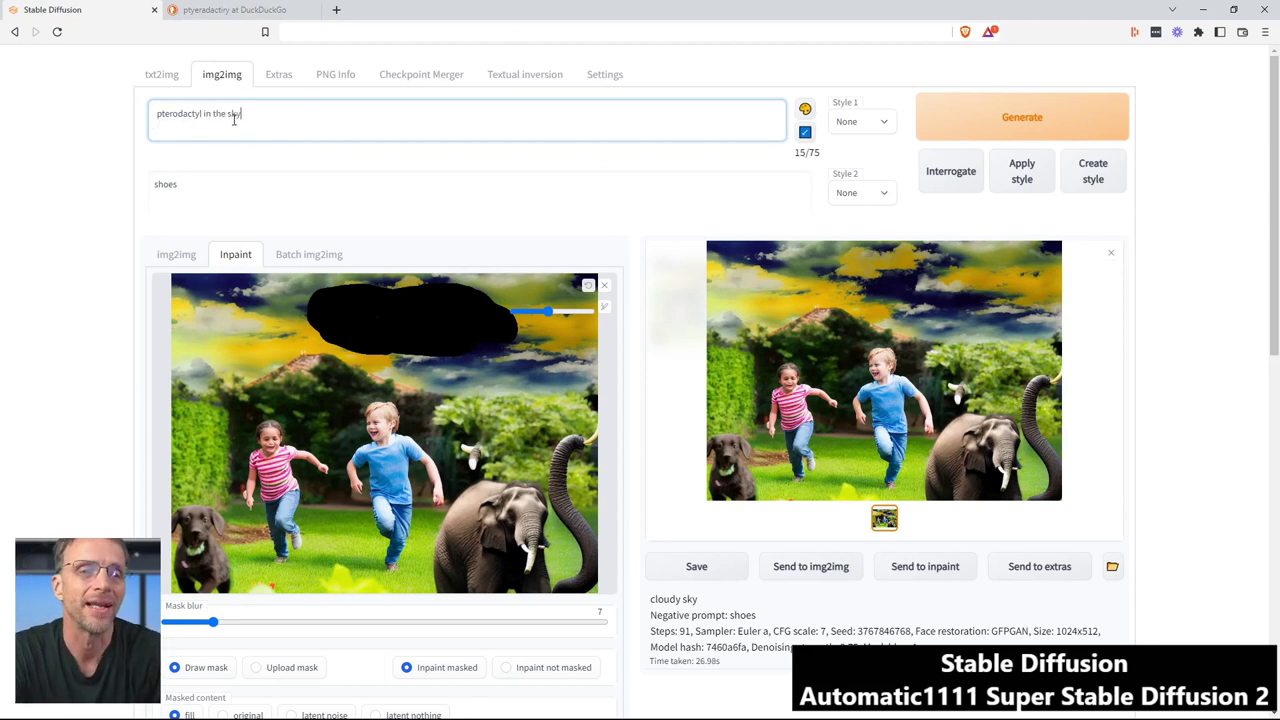
click(1047, 135)
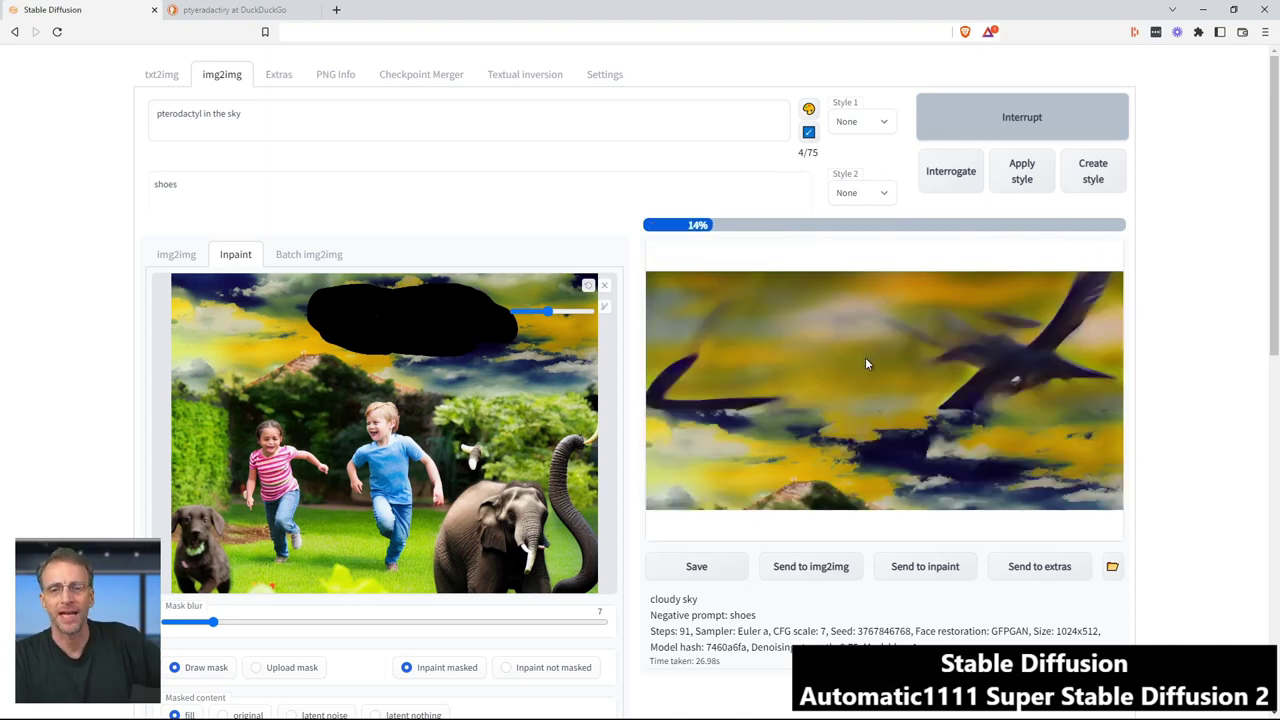
Turn off the outpainting script by setting it to None.
scroll(865, 357, down, 10)
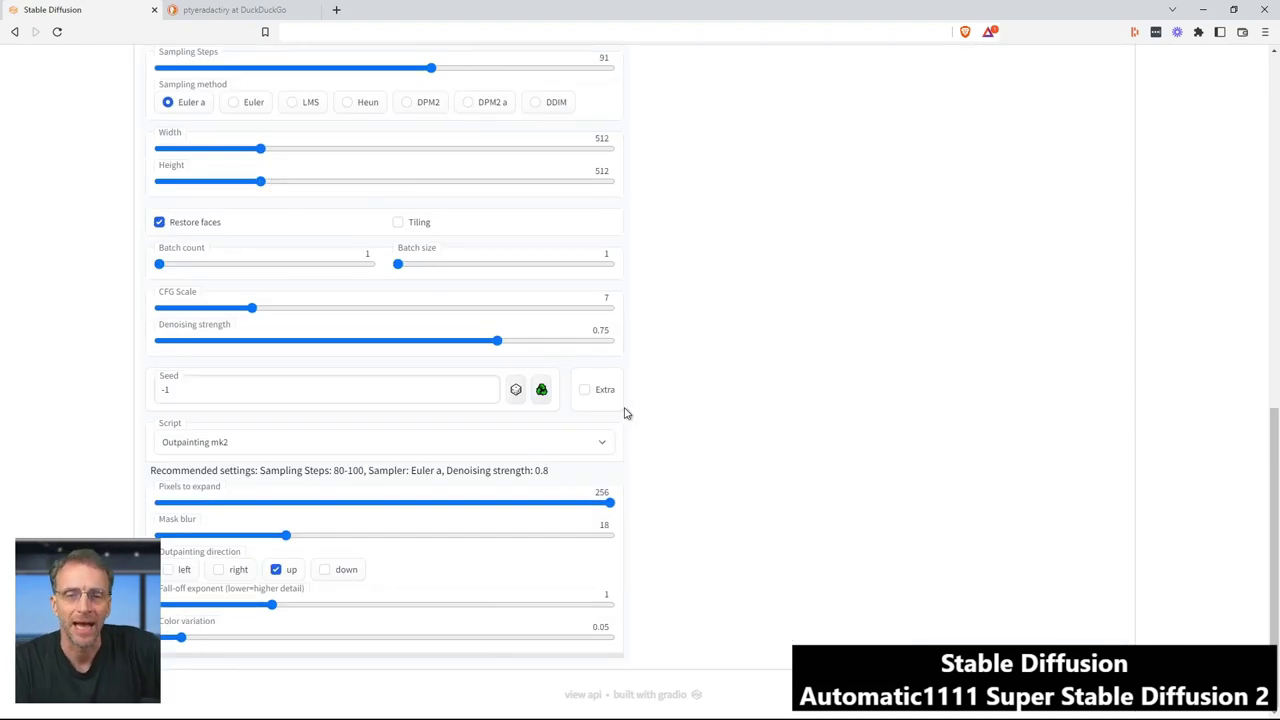
click(260, 449)
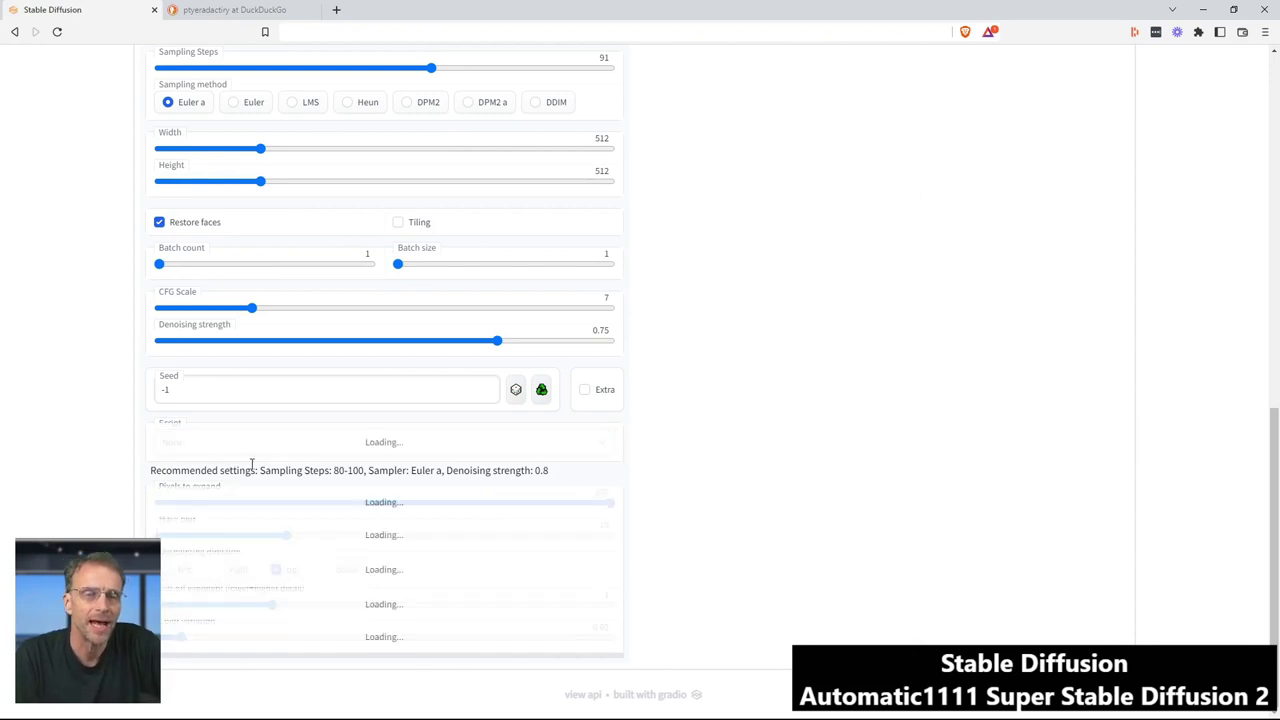
scroll(791, 460, up, 10)
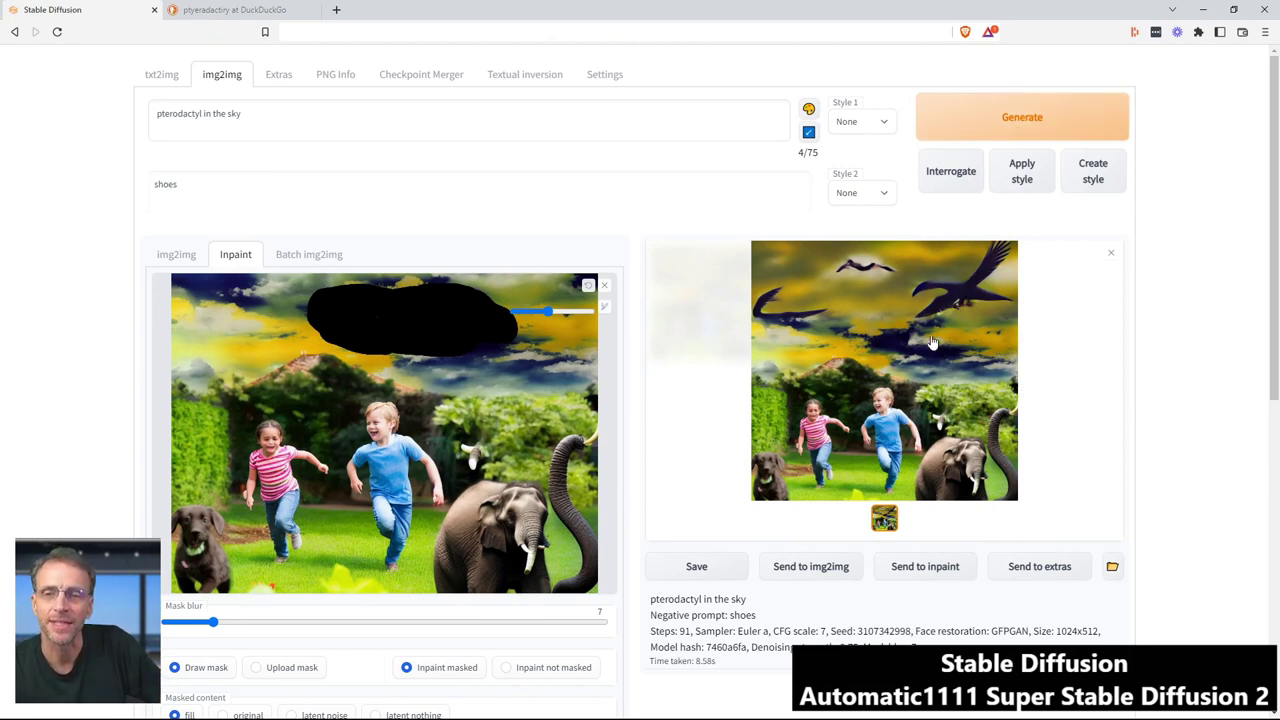
Inpaint the pterodactyl in the masked sky, then extend the mask toward the image's left side and generate again.
click(985, 134)
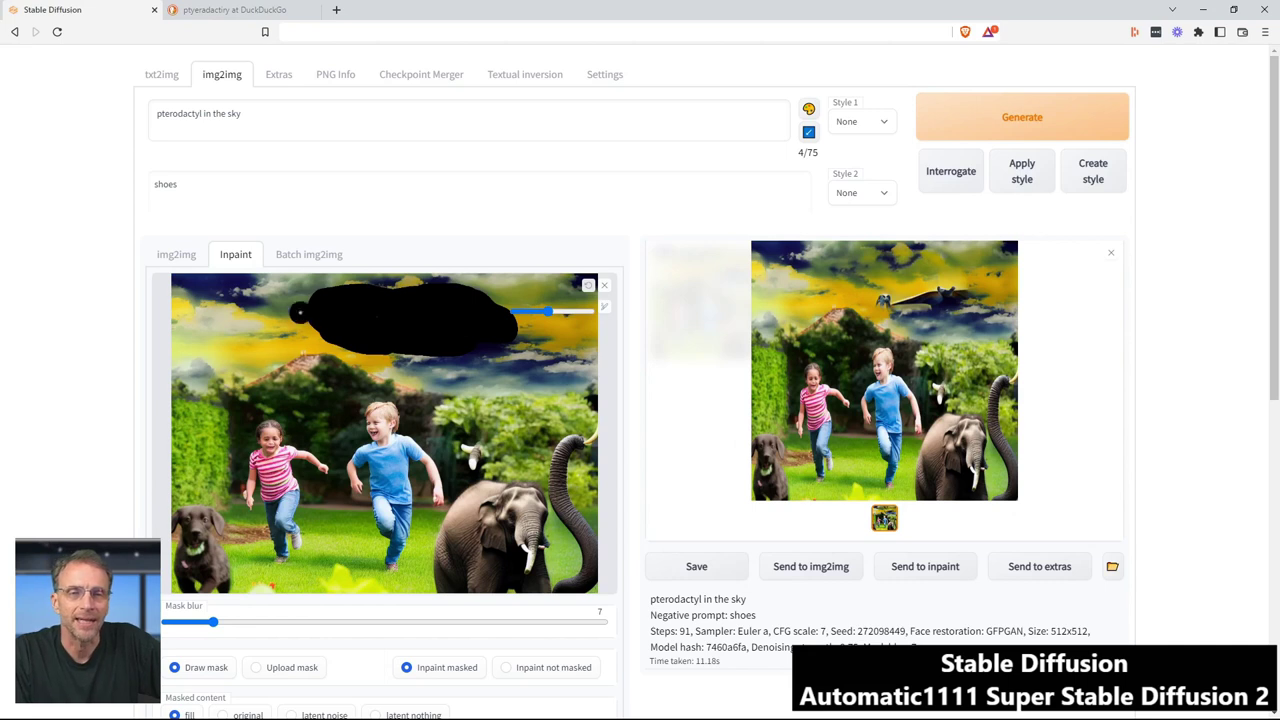
mouse_move(441, 296)
mouse_down()
mouse_move(274, 313)
mouse_move(353, 317)
mouse_move(290, 320)
mouse_move(366, 337)
mouse_move(268, 342)
mouse_up()
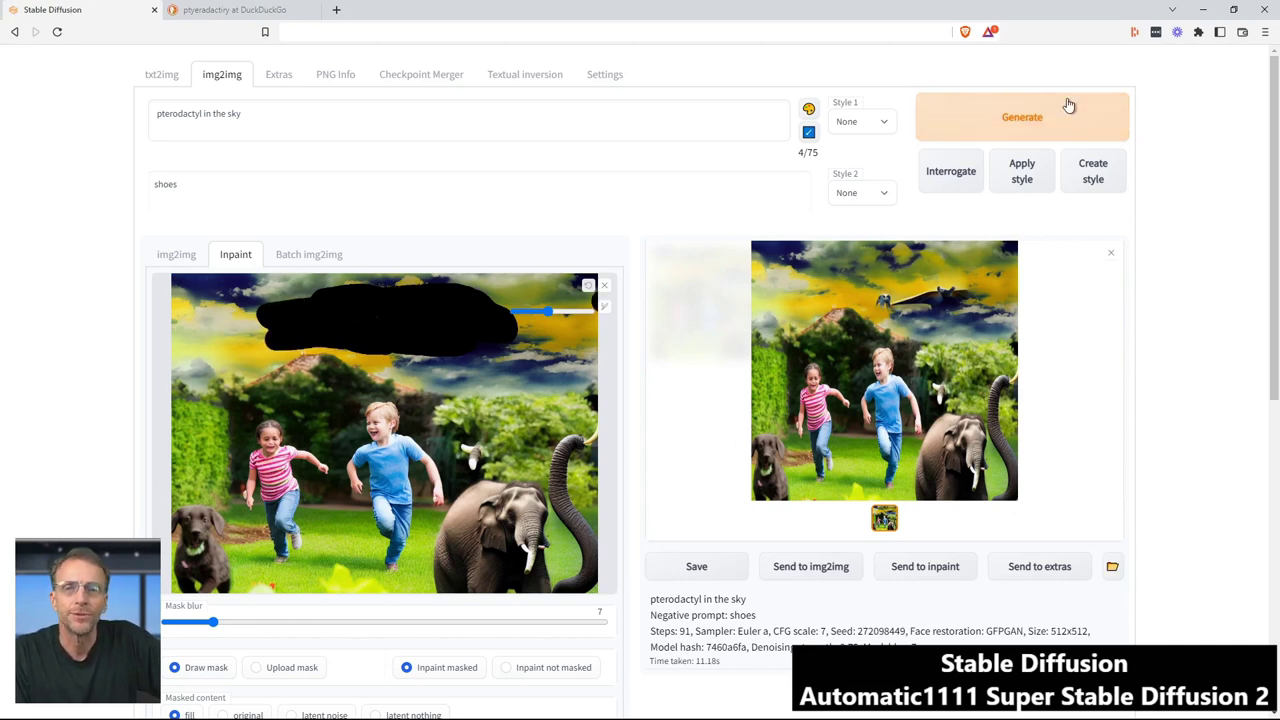
click(1040, 121)
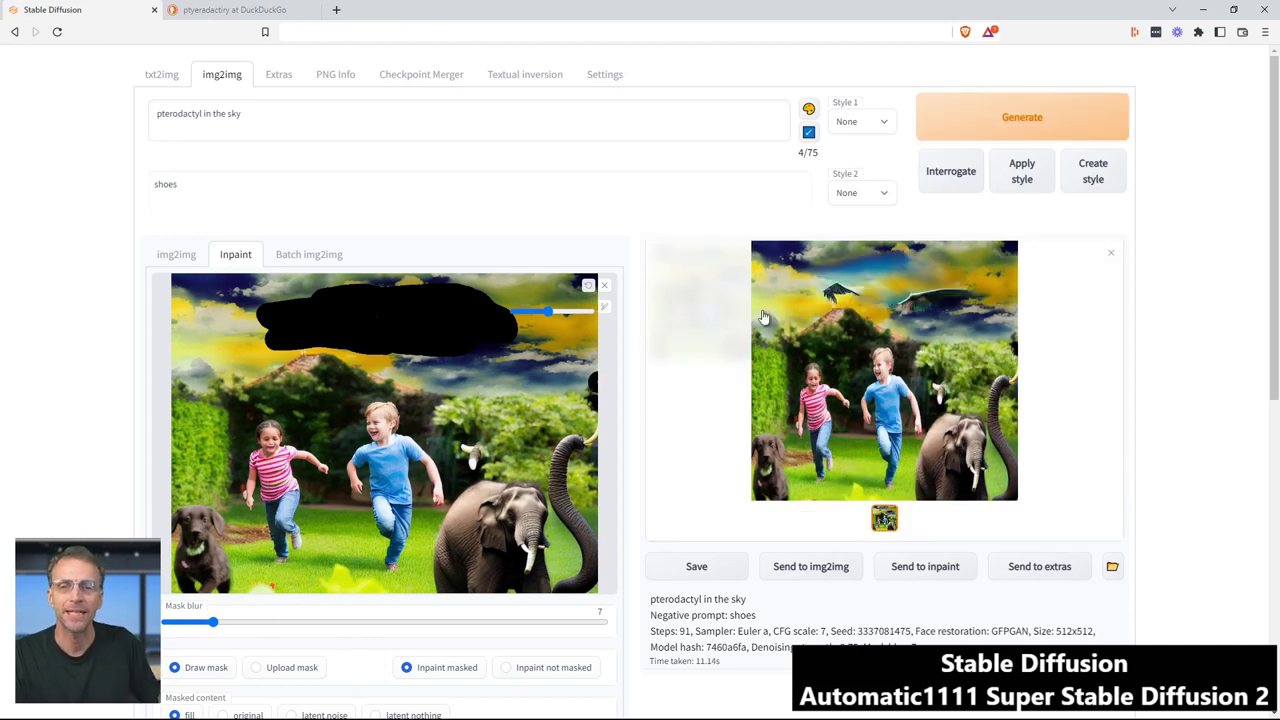
Clear the painted sky mask and set the script back to Outpainting mk2.
click(588, 287)
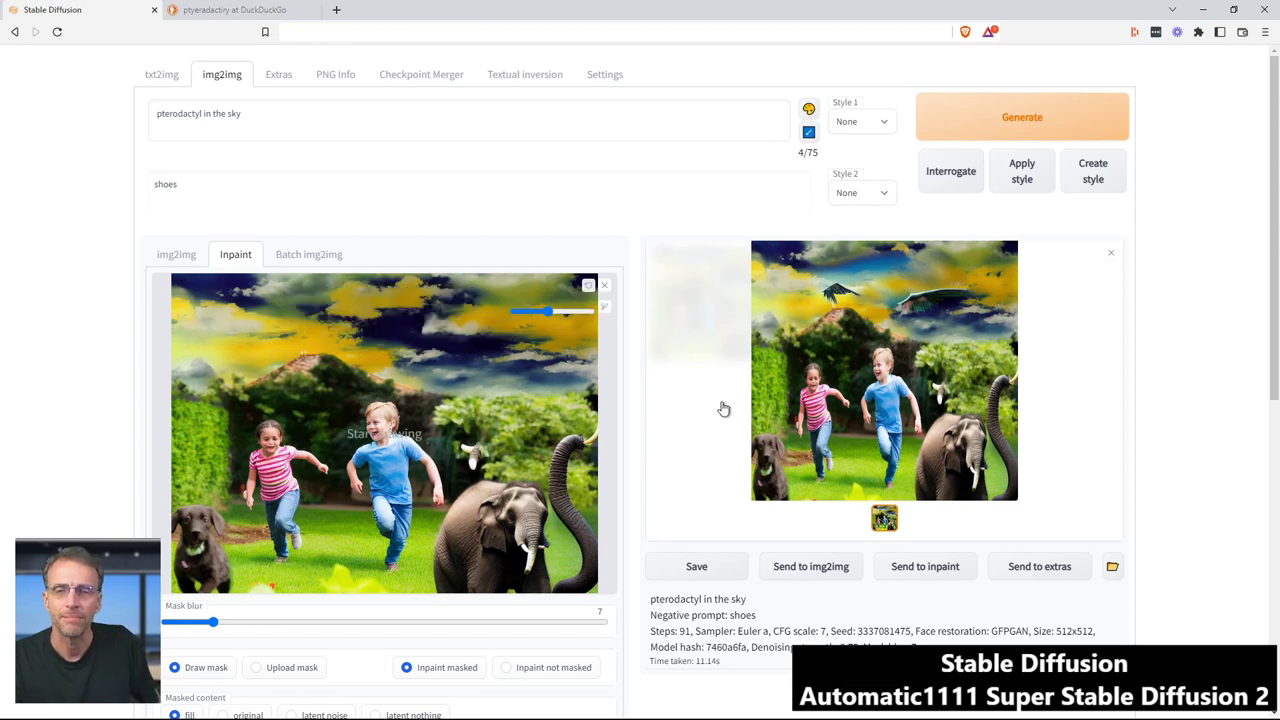
scroll(928, 350, down, 6)
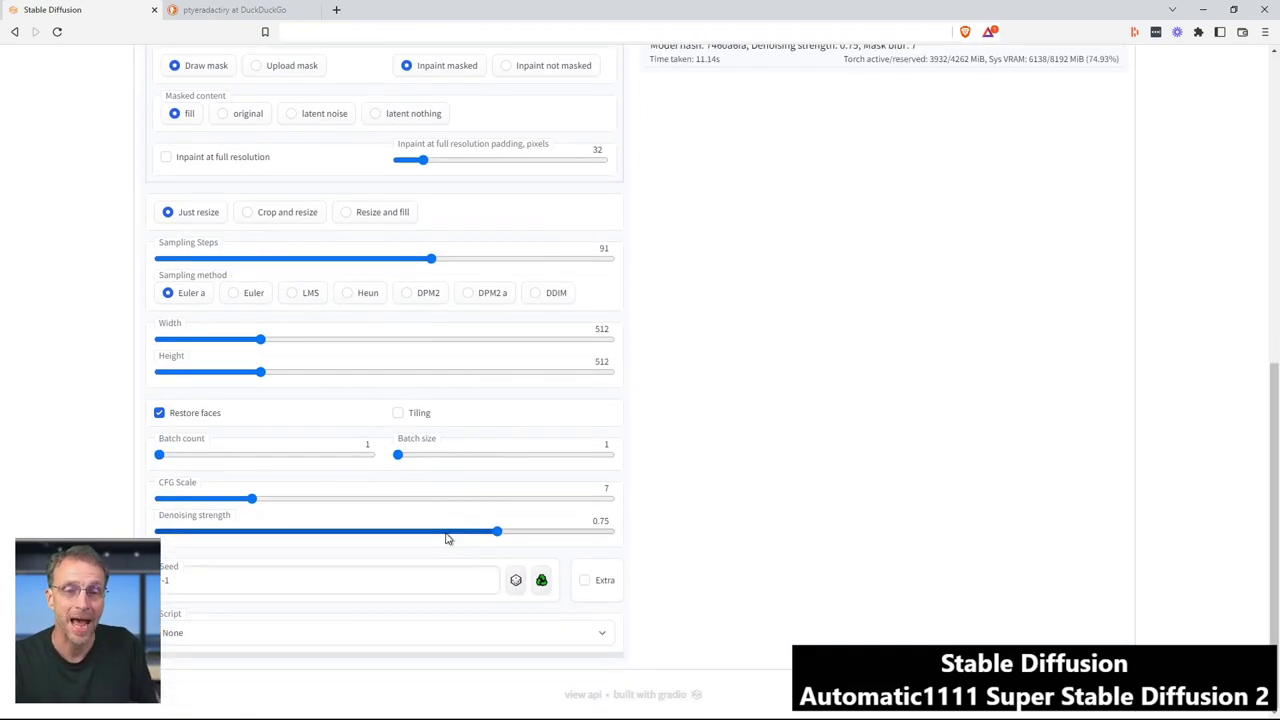
click(343, 630)
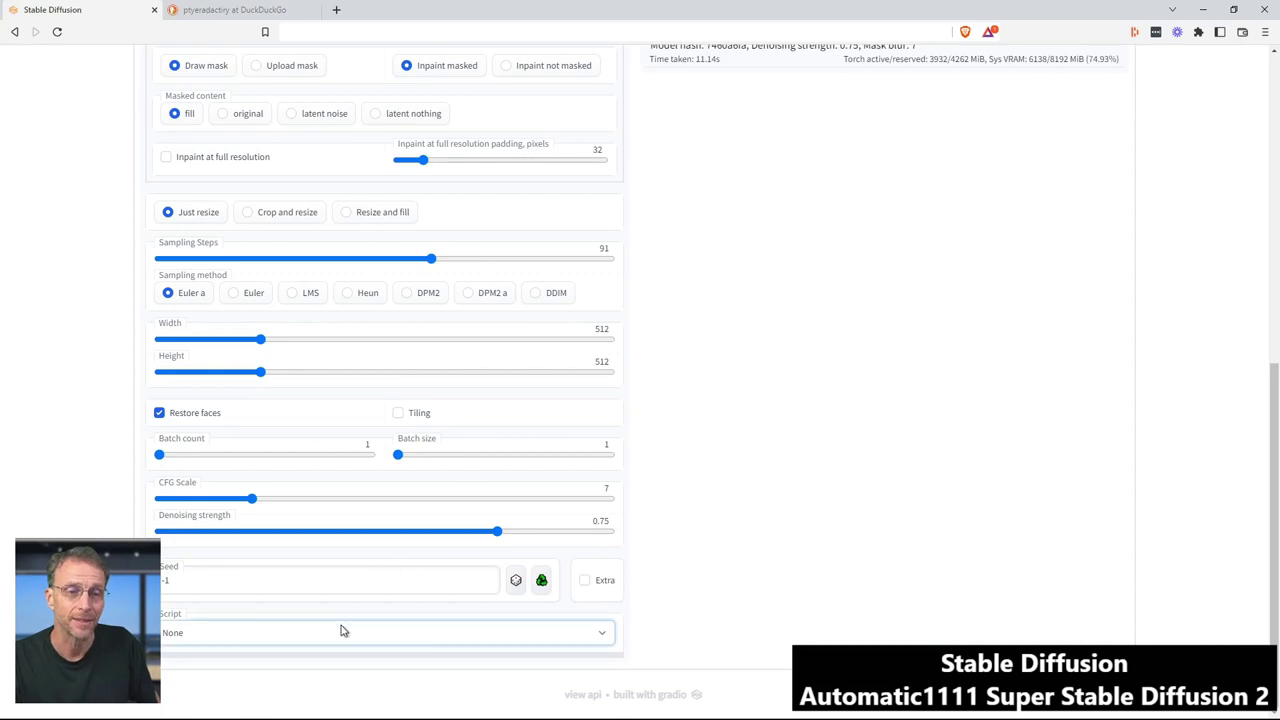
click(253, 556)
scroll(626, 537, down, 3)
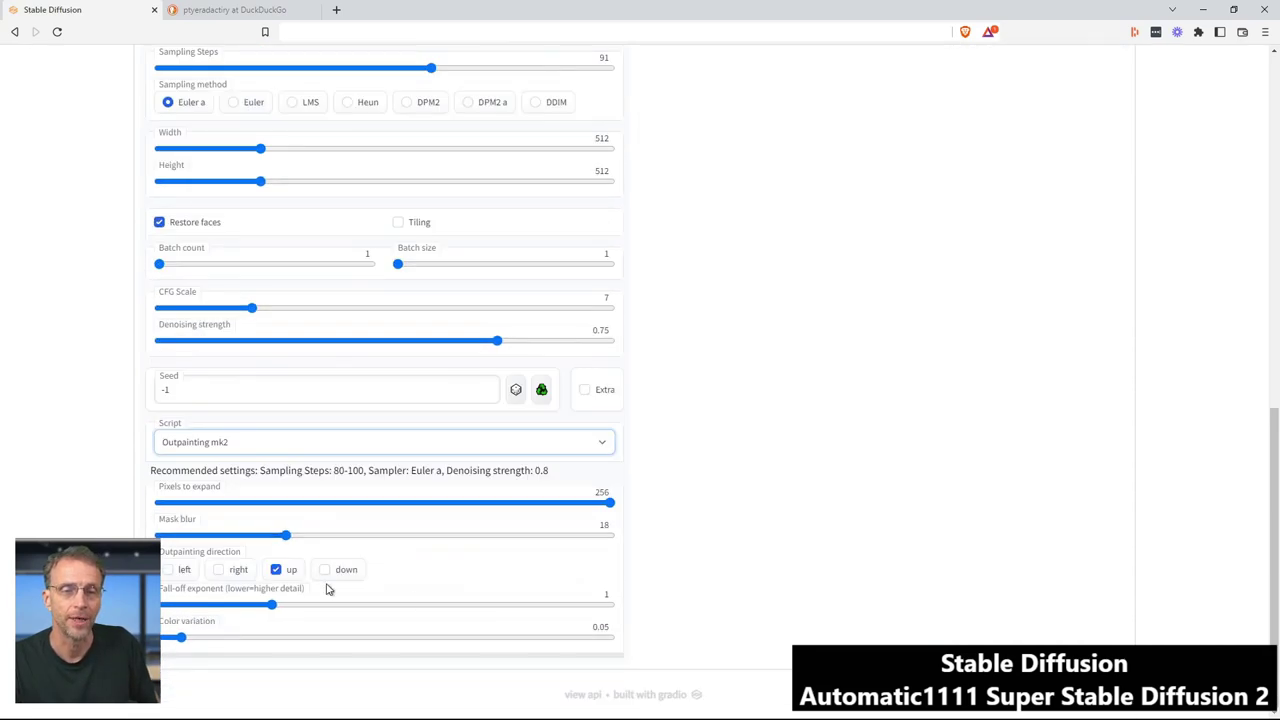
scroll(425, 598, up, 8)
scroll(654, 526, down, 6)
scroll(649, 371, up, 6)
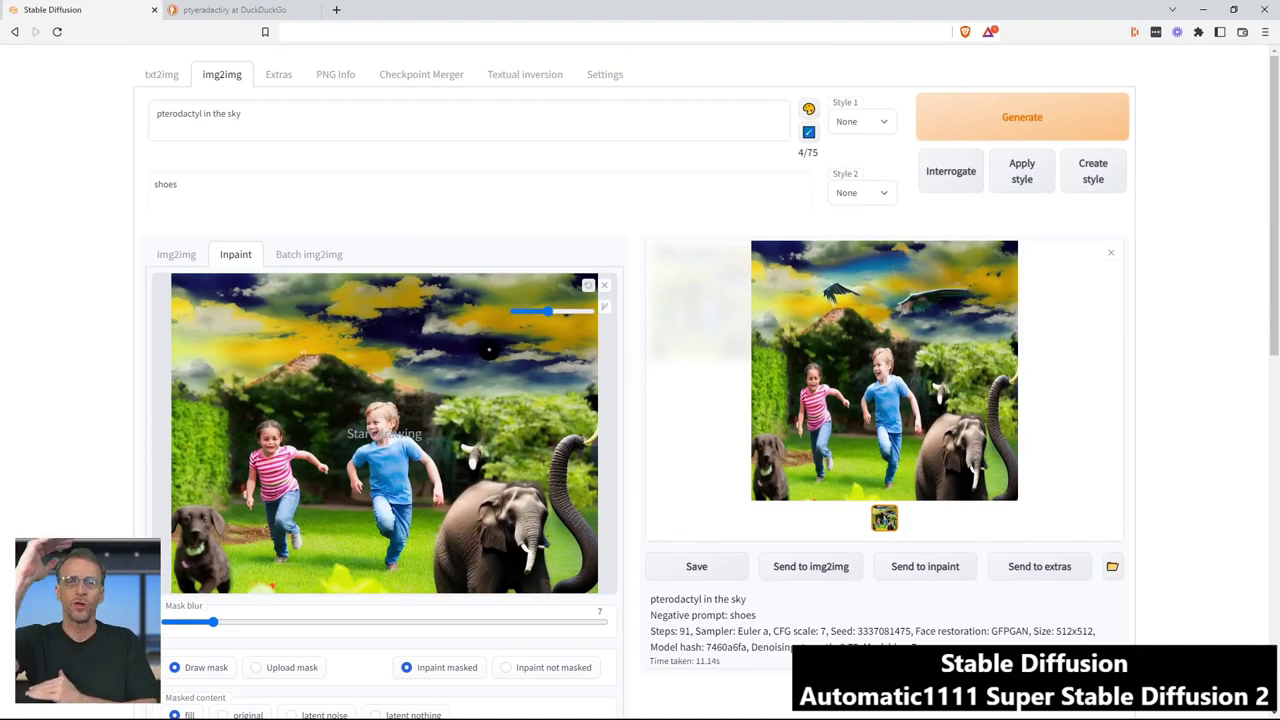
Generate the upward outpainting with the pterodactyl prompt and view the result enlarged.
click(938, 131)
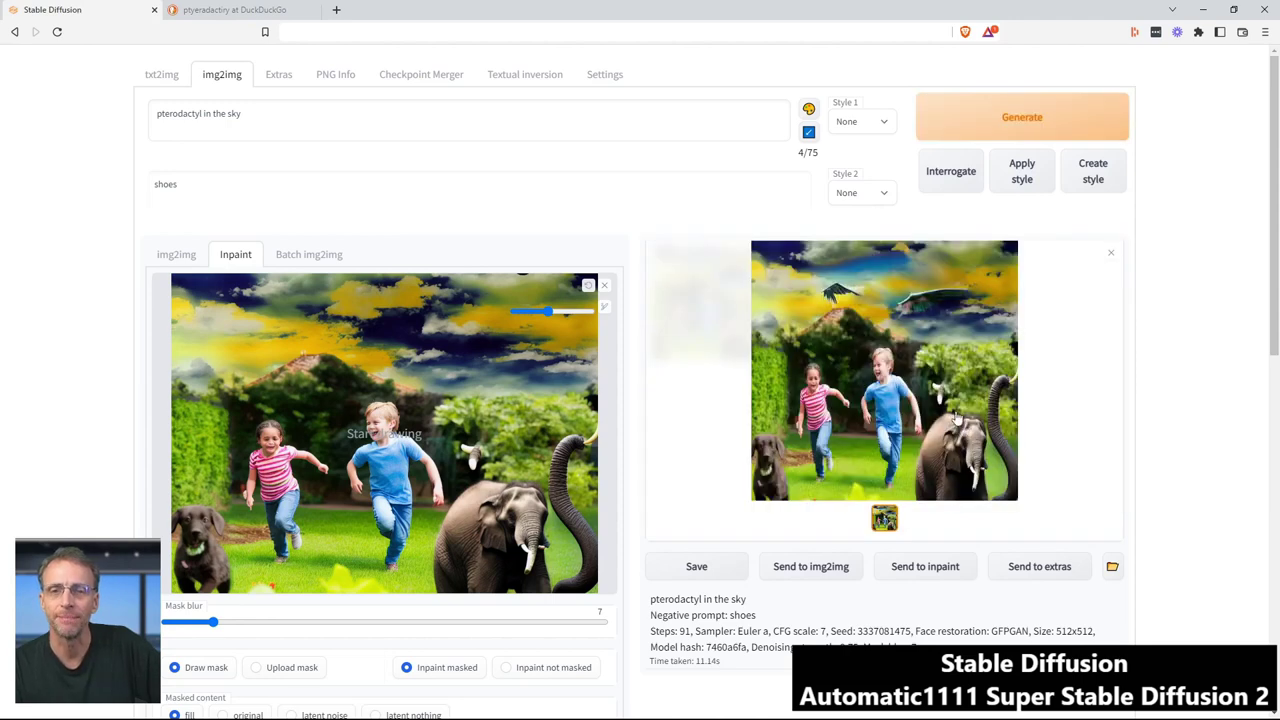
click(824, 469)
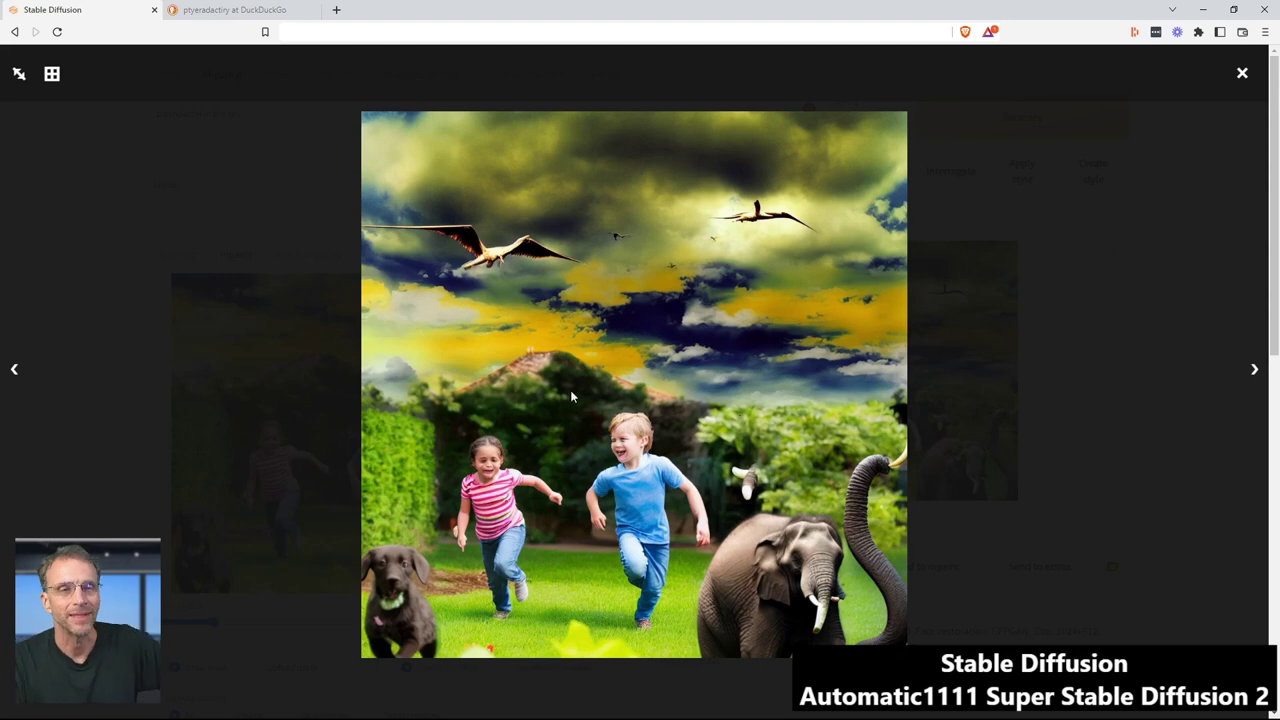
click(1242, 73)
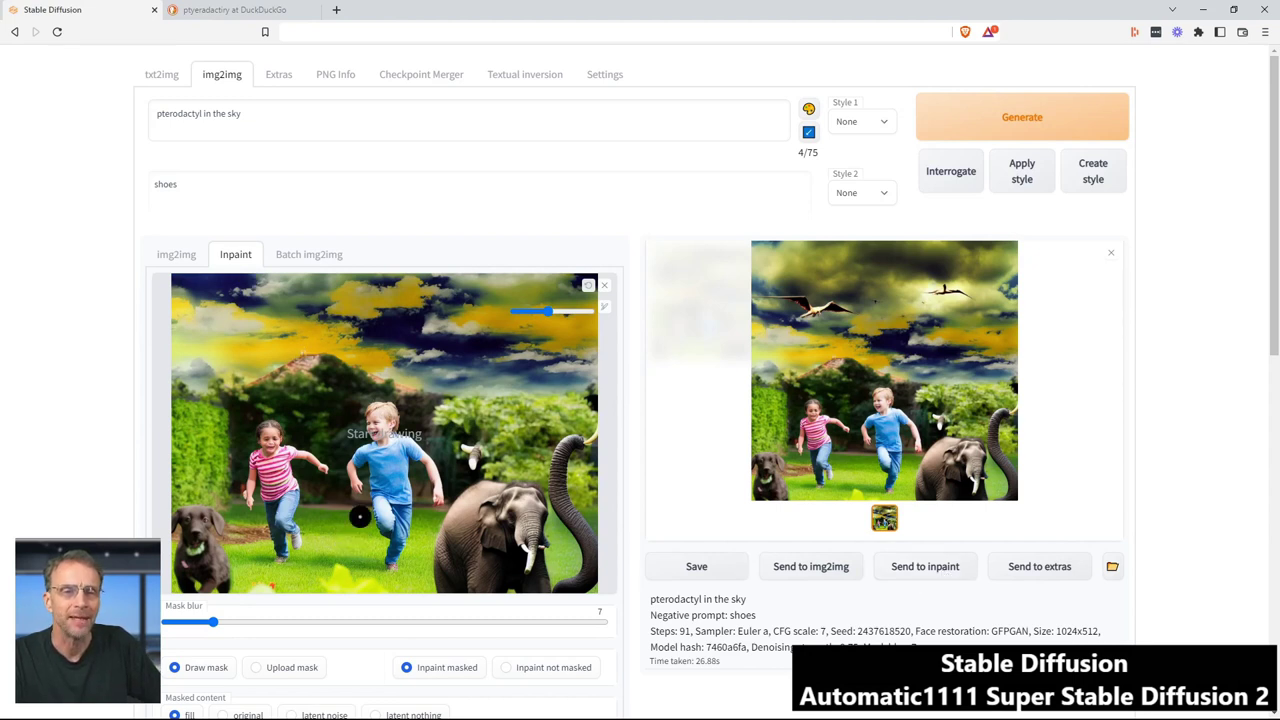
Mask a patch of grass by the boy's feet and set the script to None.
mouse_move(368, 542)
mouse_down()
mouse_move(315, 557)
mouse_move(349, 566)
mouse_move(312, 562)
mouse_move(381, 571)
mouse_move(357, 562)
mouse_move(339, 574)
mouse_move(341, 550)
mouse_move(361, 550)
mouse_move(346, 577)
mouse_move(324, 563)
mouse_move(360, 572)
mouse_move(324, 574)
mouse_move(377, 576)
mouse_move(314, 584)
mouse_move(344, 589)
mouse_up()
scroll(390, 615, down, 10)
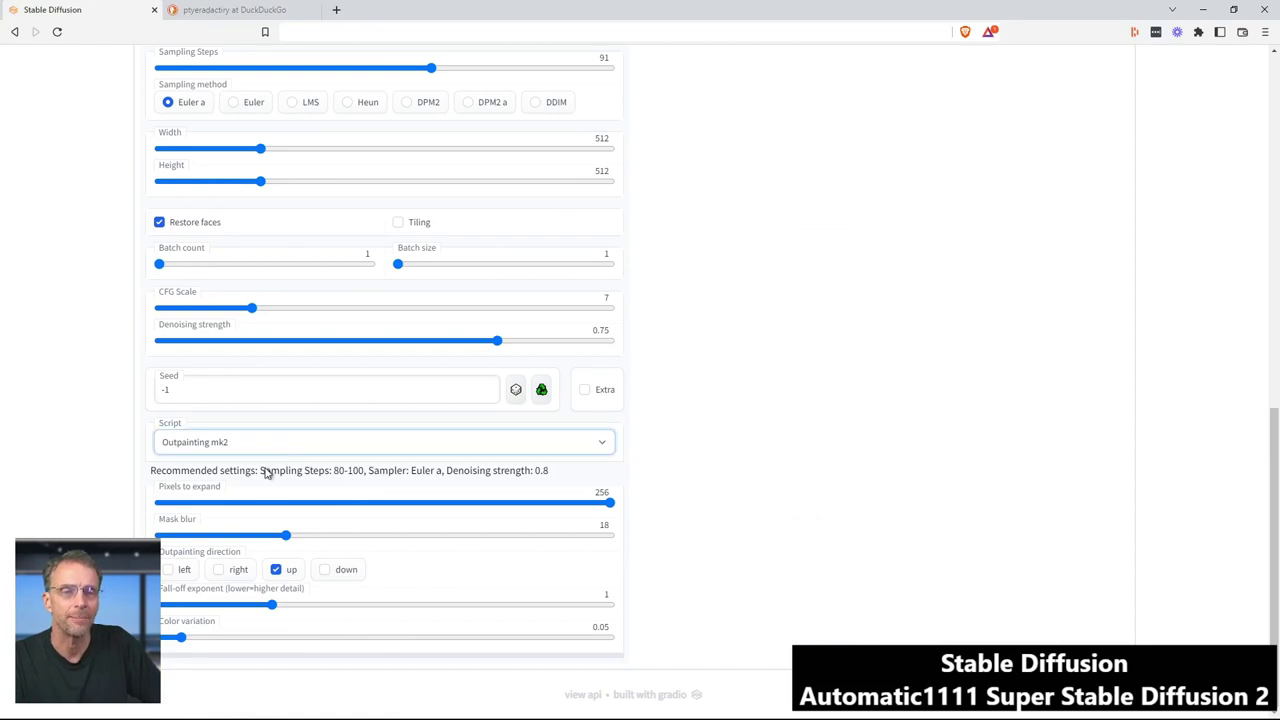
key(ctrl+Return)
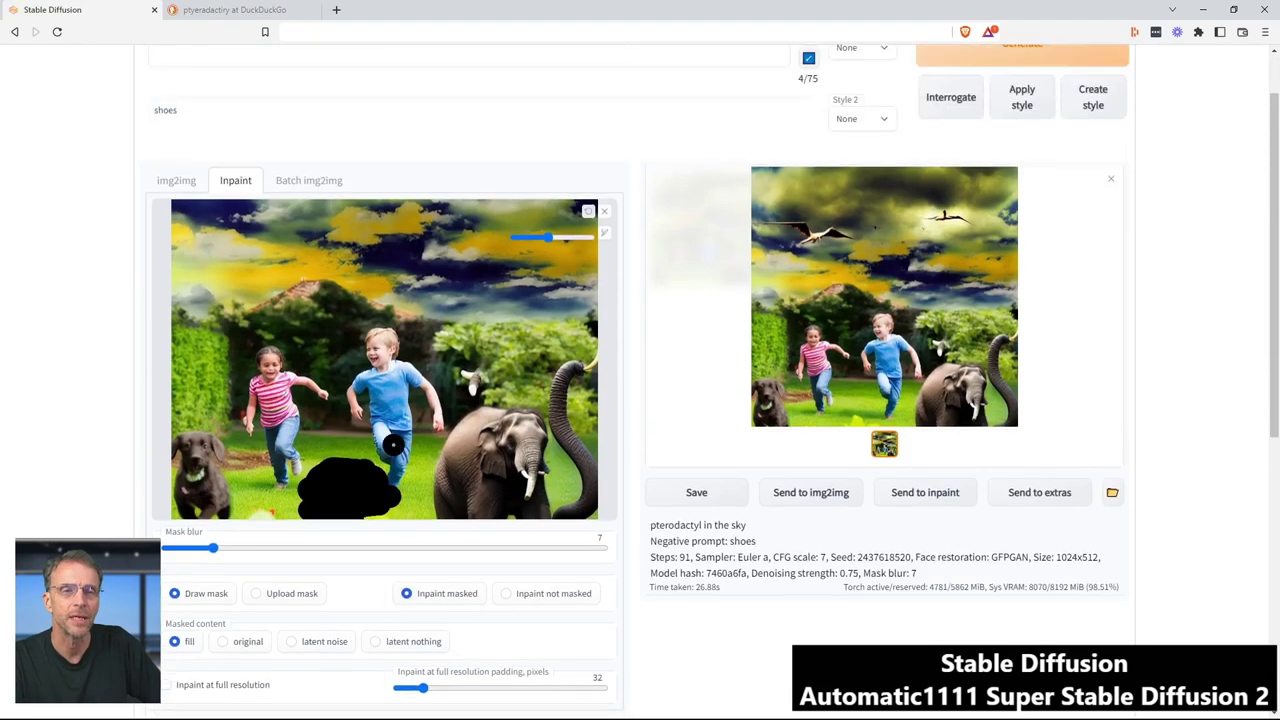
scroll(393, 444, up, 1)
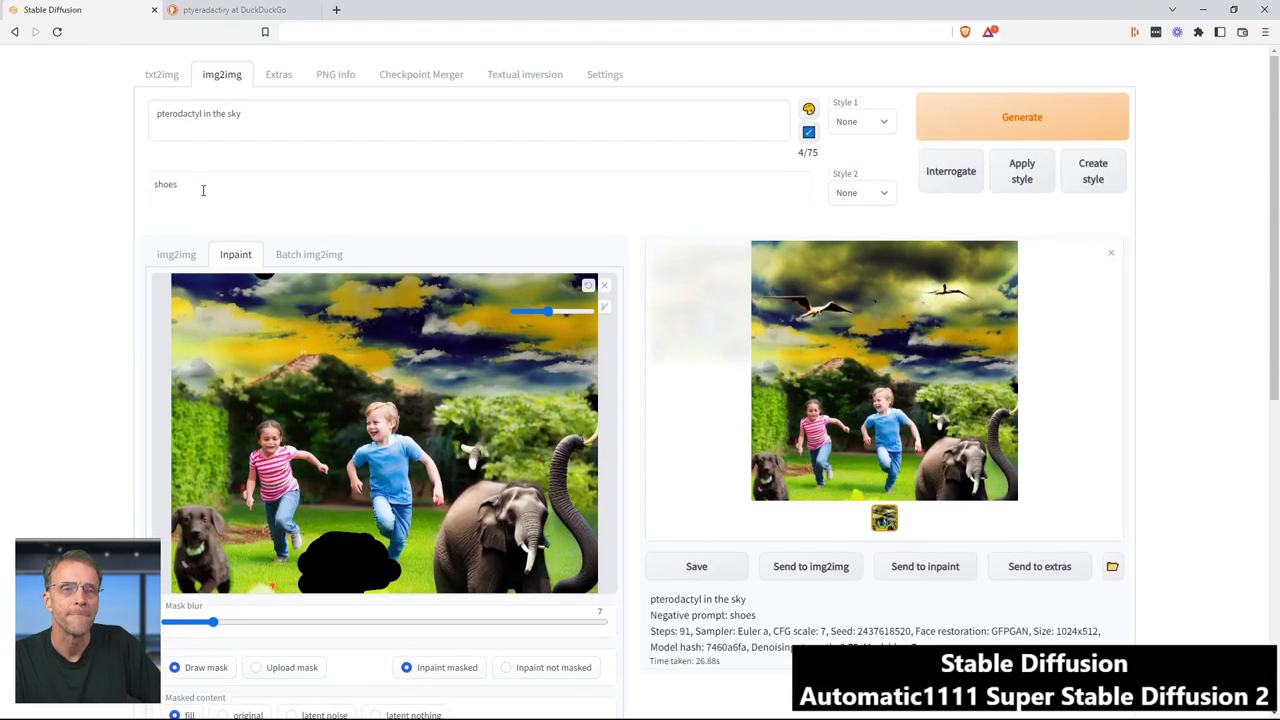
Replace the prompt with "kitten" and inpaint the masked grass area.
drag(266, 114, 97, 112)
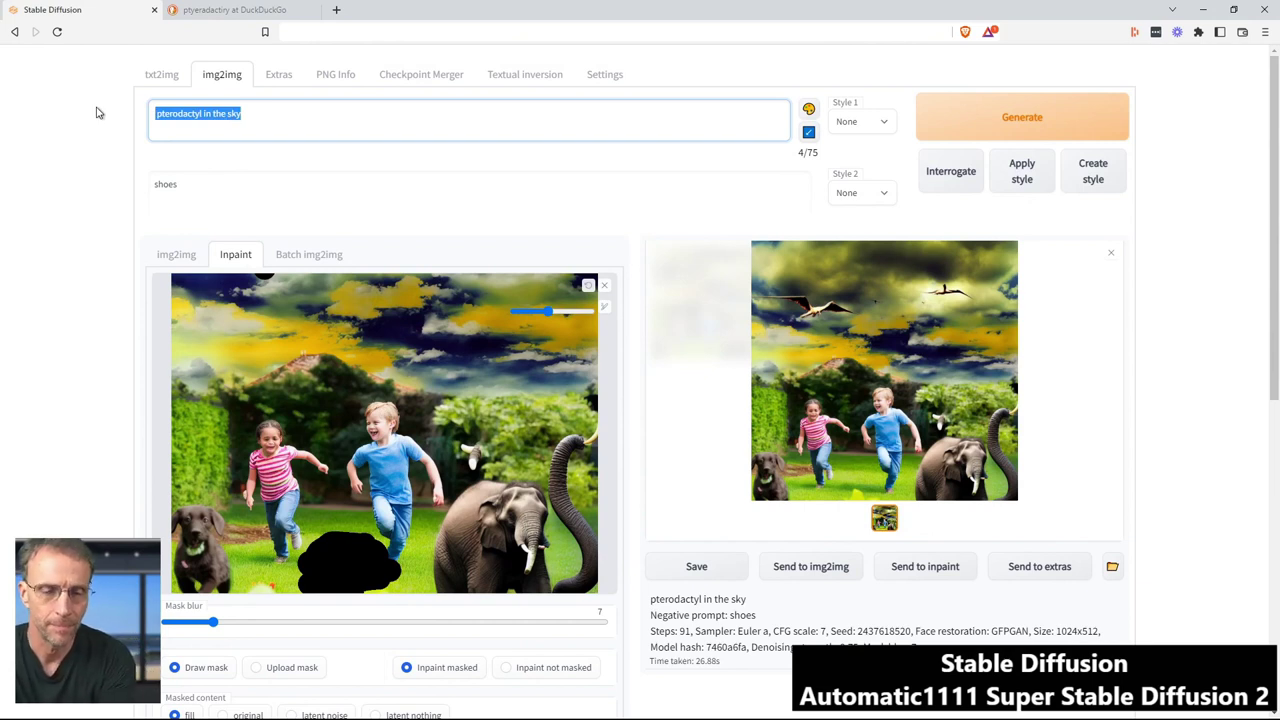
text(kitten)
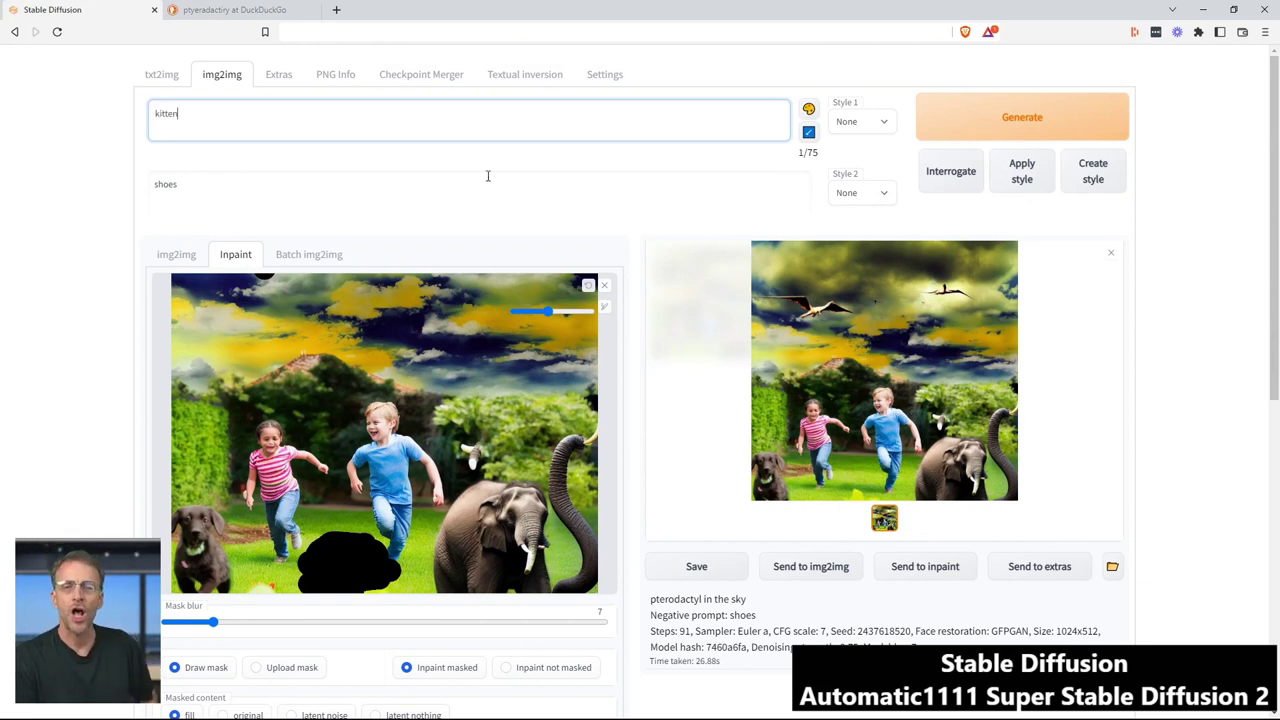
click(1020, 116)
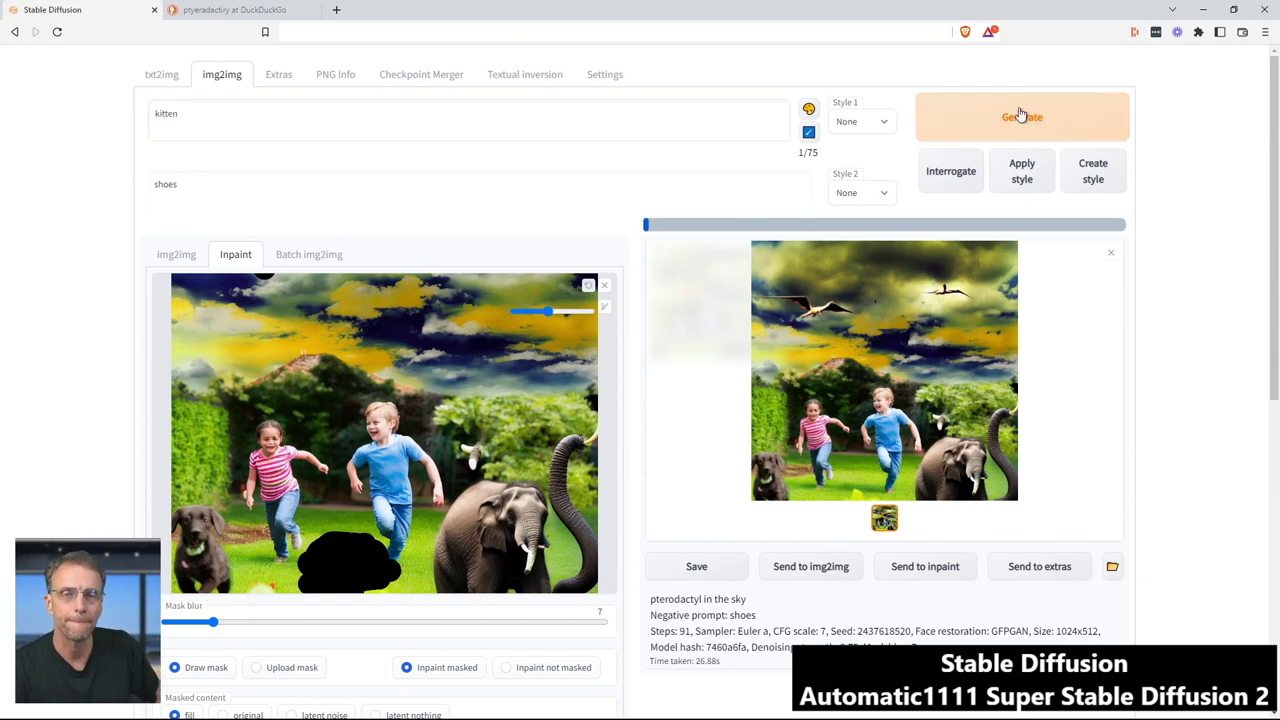
scroll(540, 388, down, 2)
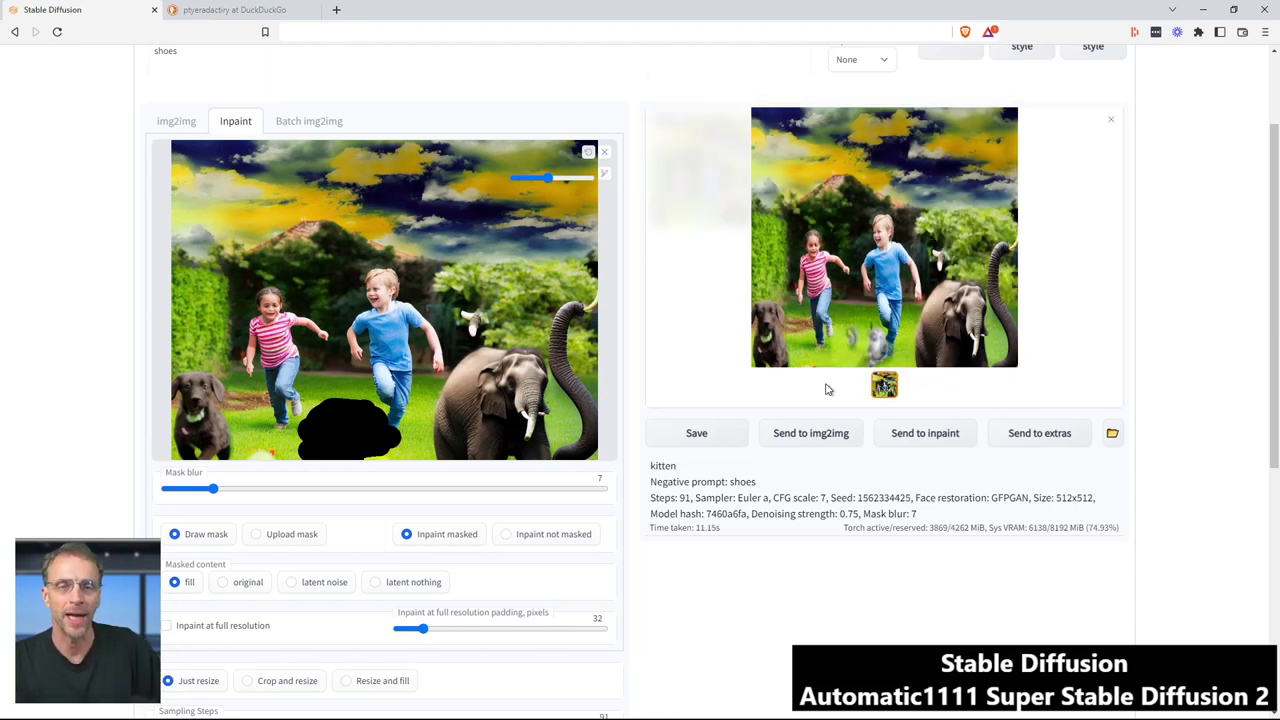
scroll(465, 594, down, 5)
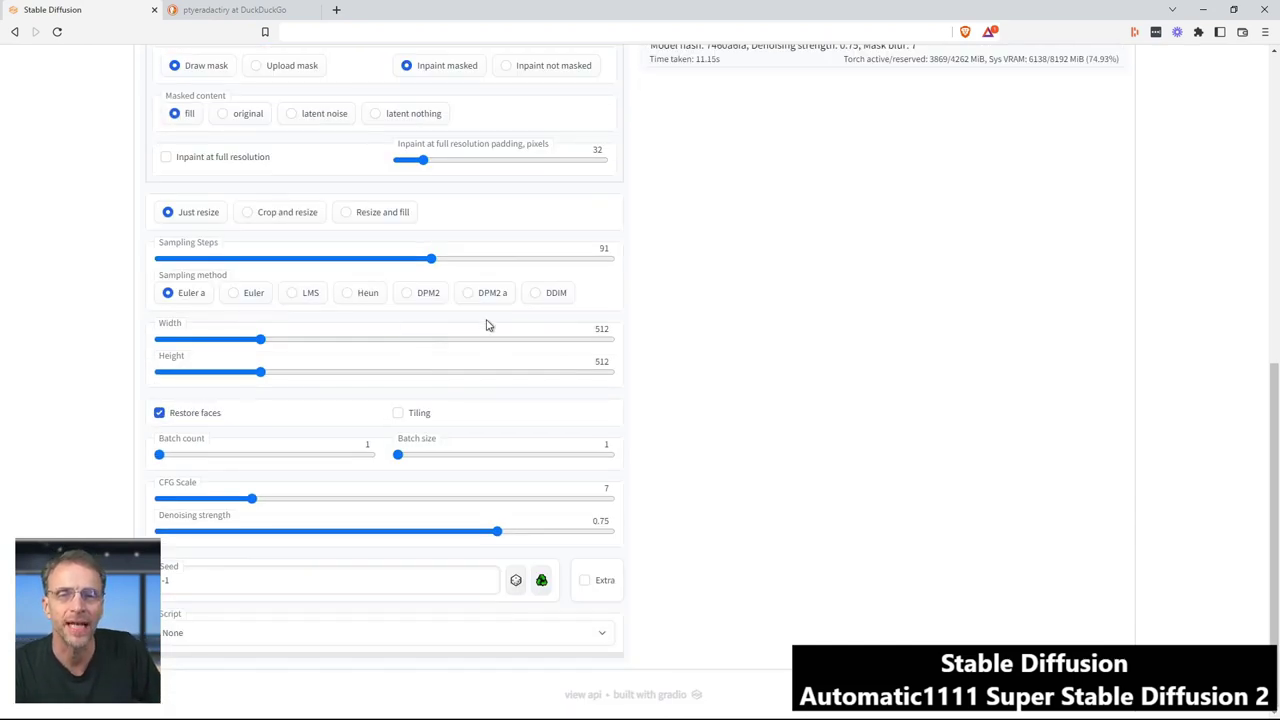
scroll(486, 360, up, 1)
scroll(435, 400, up, 2)
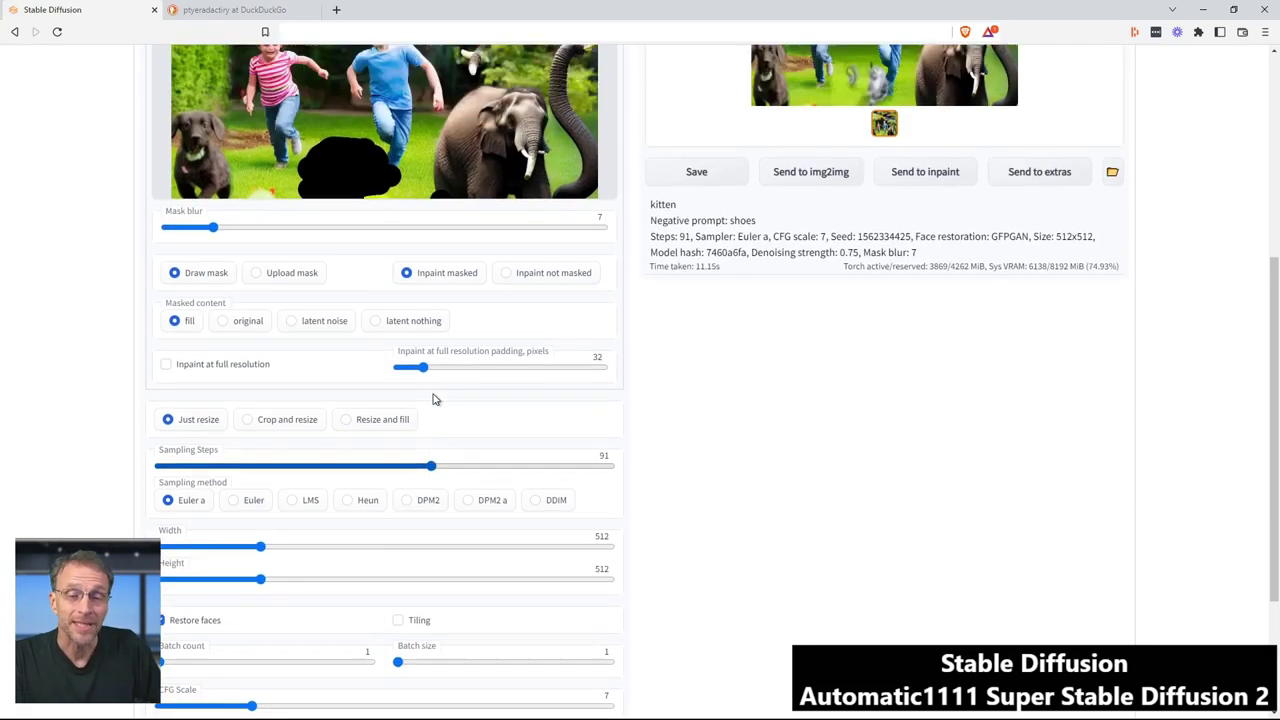